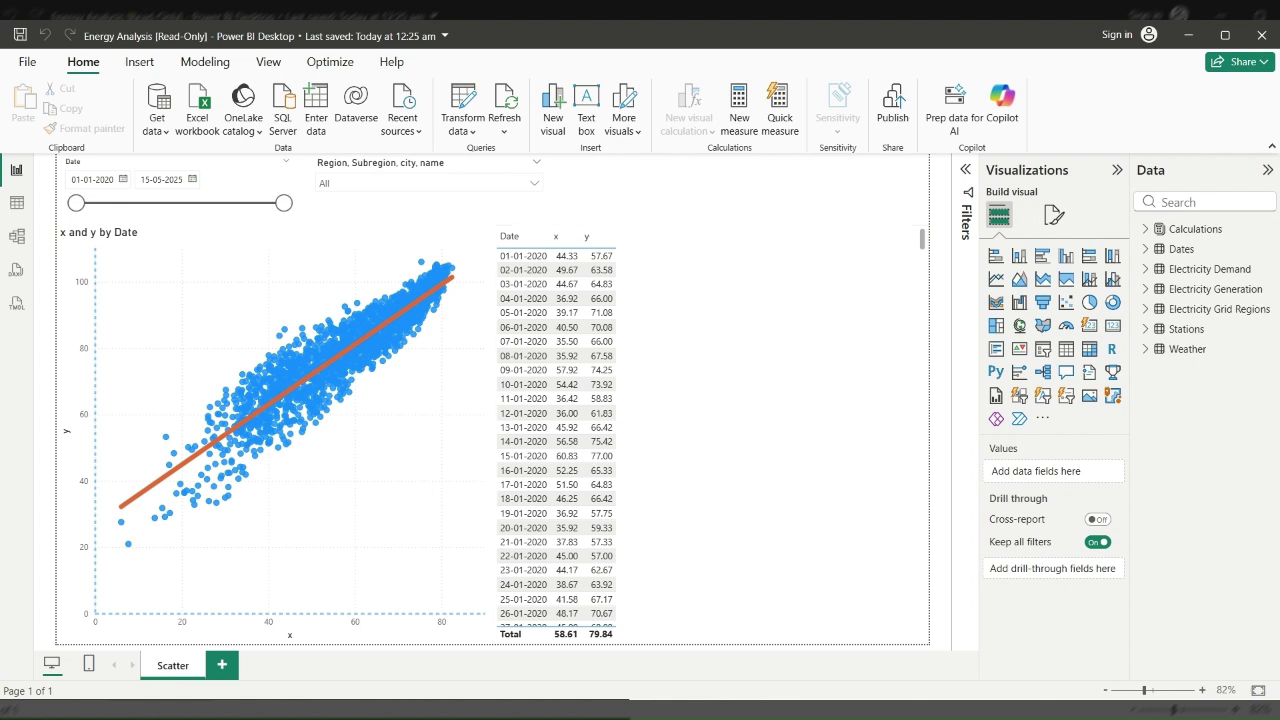
# Step: Add a new measure named n to the Calculations table
pyautogui.click(1144, 229)
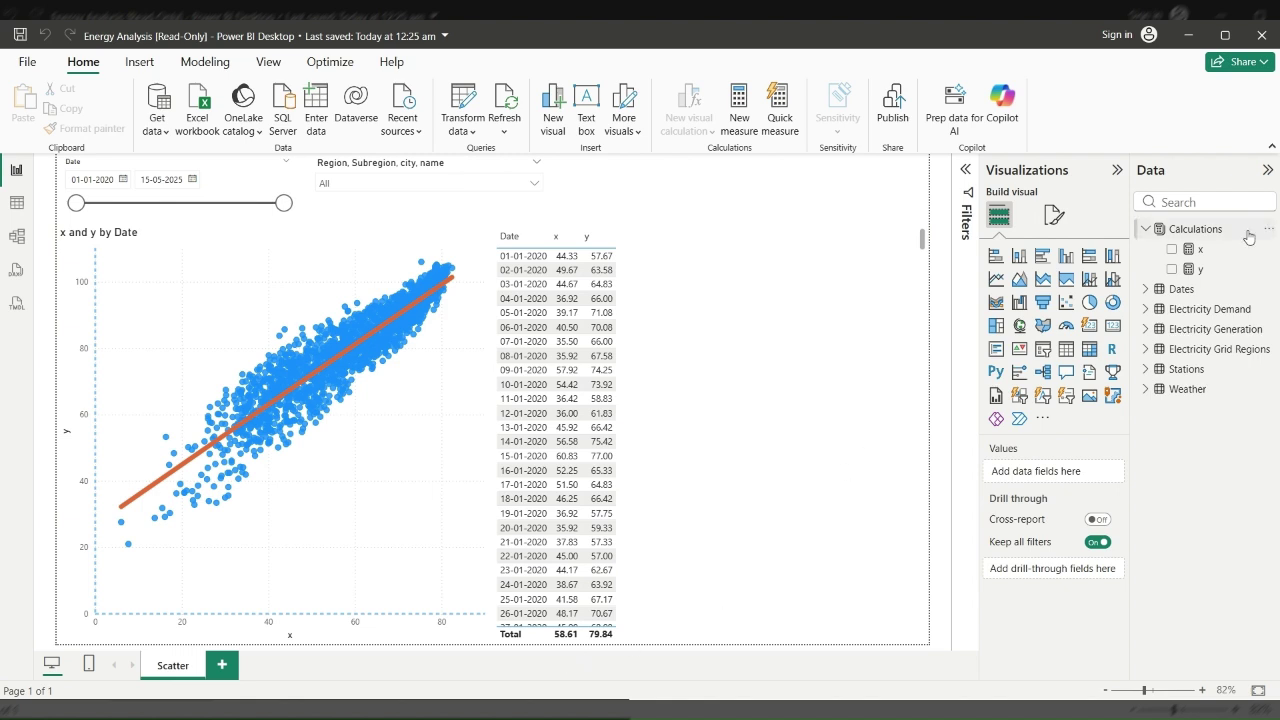
pyautogui.click(1176, 232)
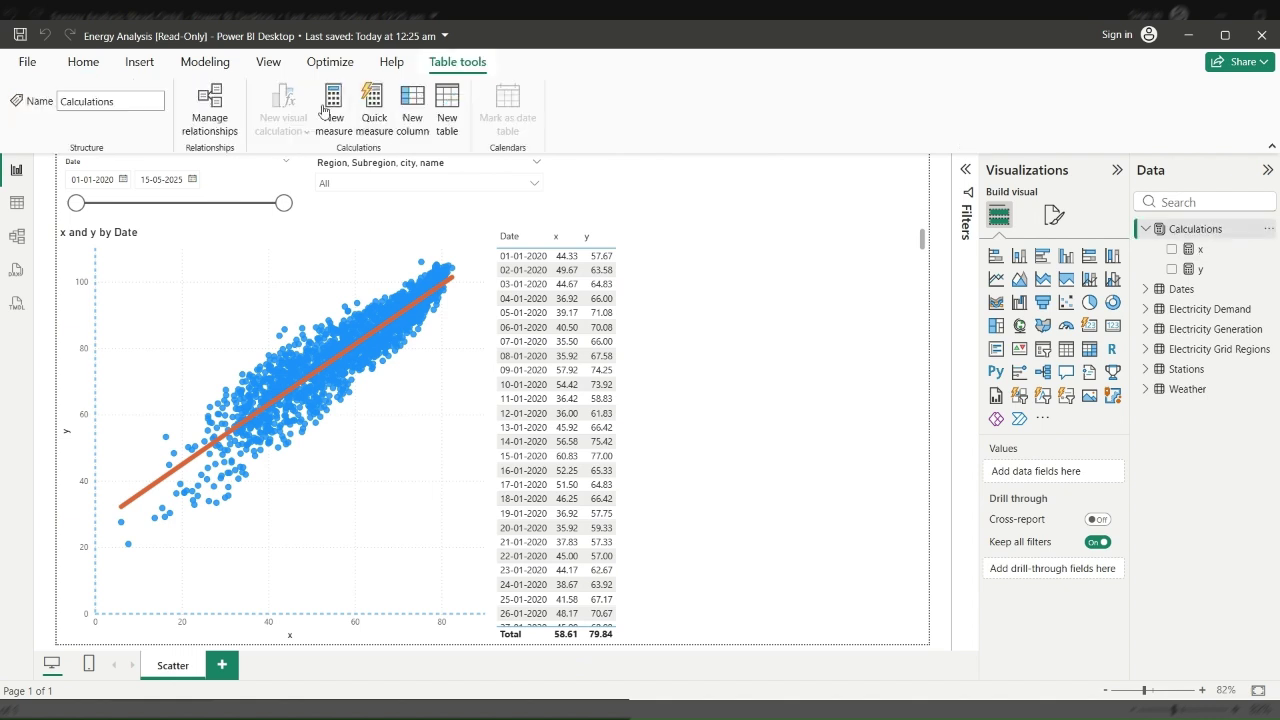
pyautogui.click(323, 109)
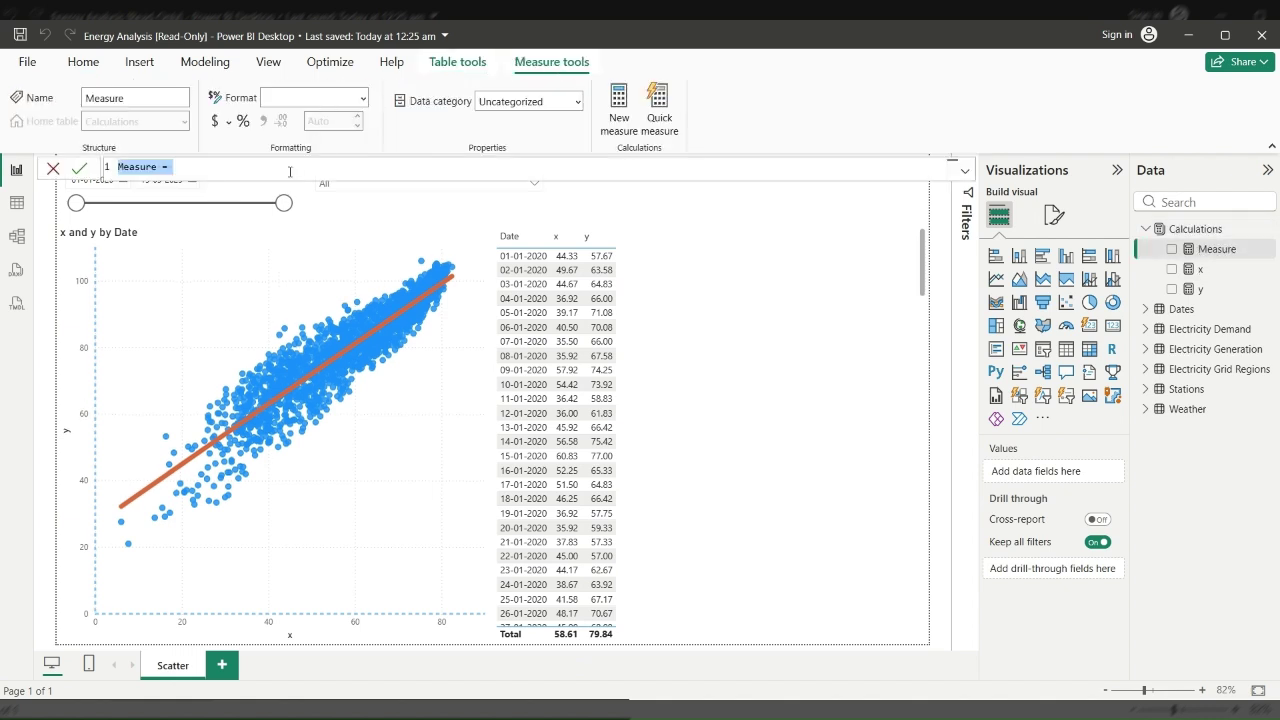
pyautogui.write('n =')
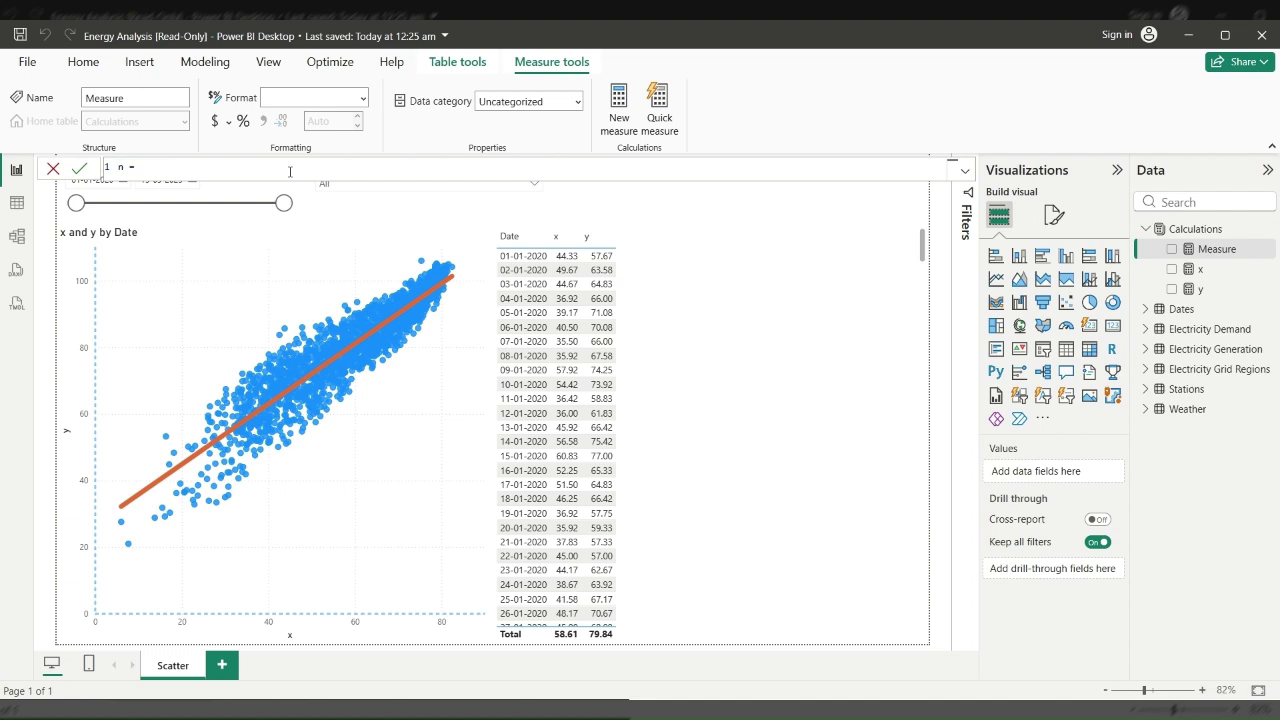
# Step: Define measure n as COUNTROWS(Dates) and add it to the table visual that lists Date, x and y
pyautogui.write(' coun')
pyautogui.press('Down')
pyautogui.press('Down')
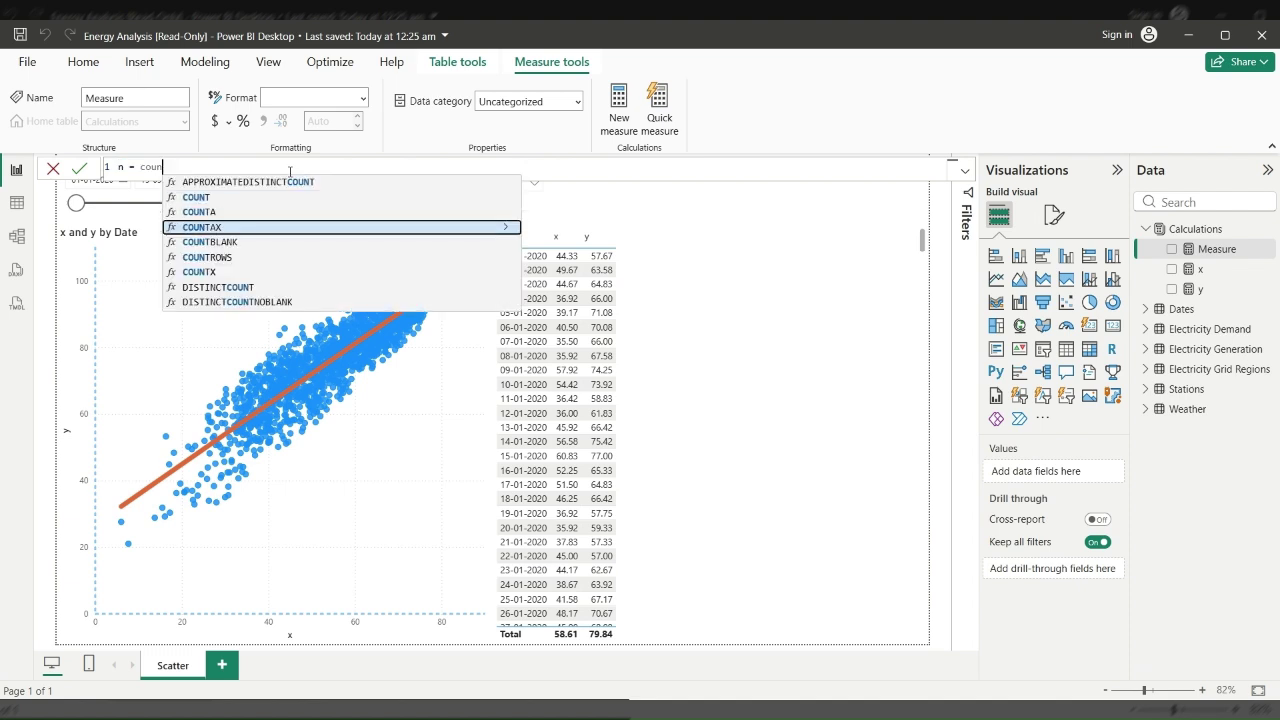
pyautogui.press('Down')
pyautogui.press('Down')
pyautogui.press('Tab')
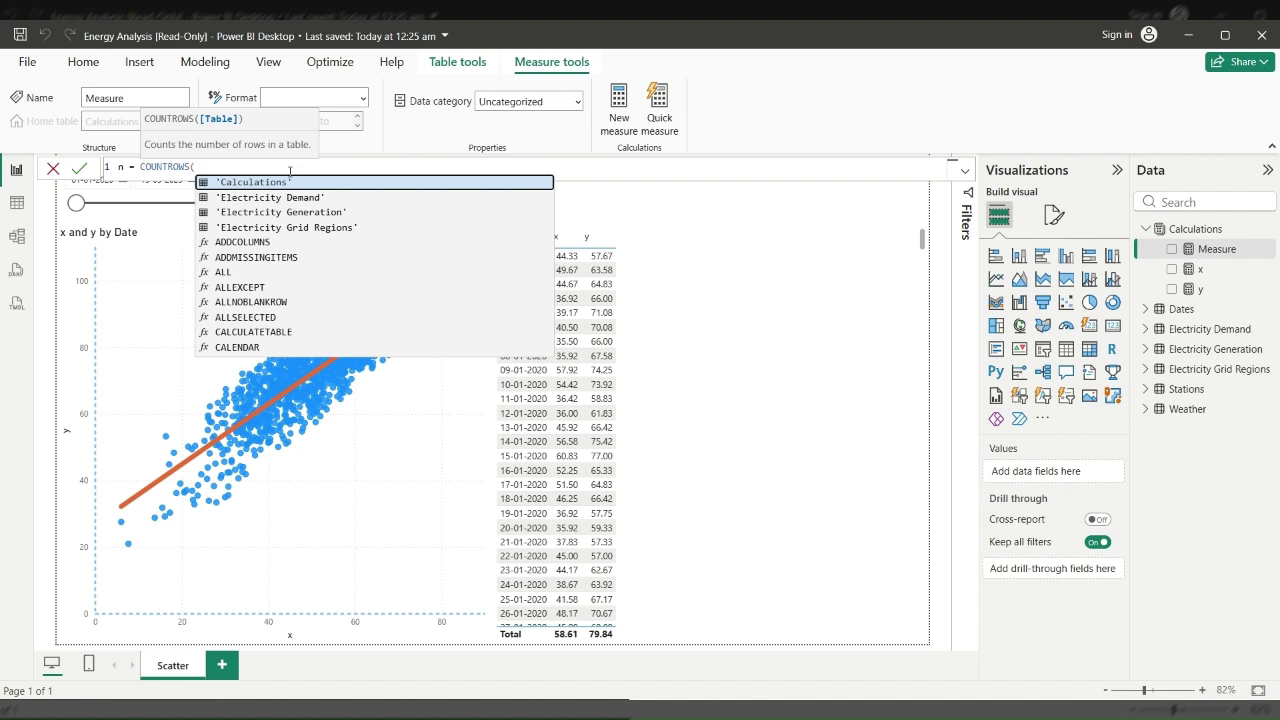
pyautogui.write('da')
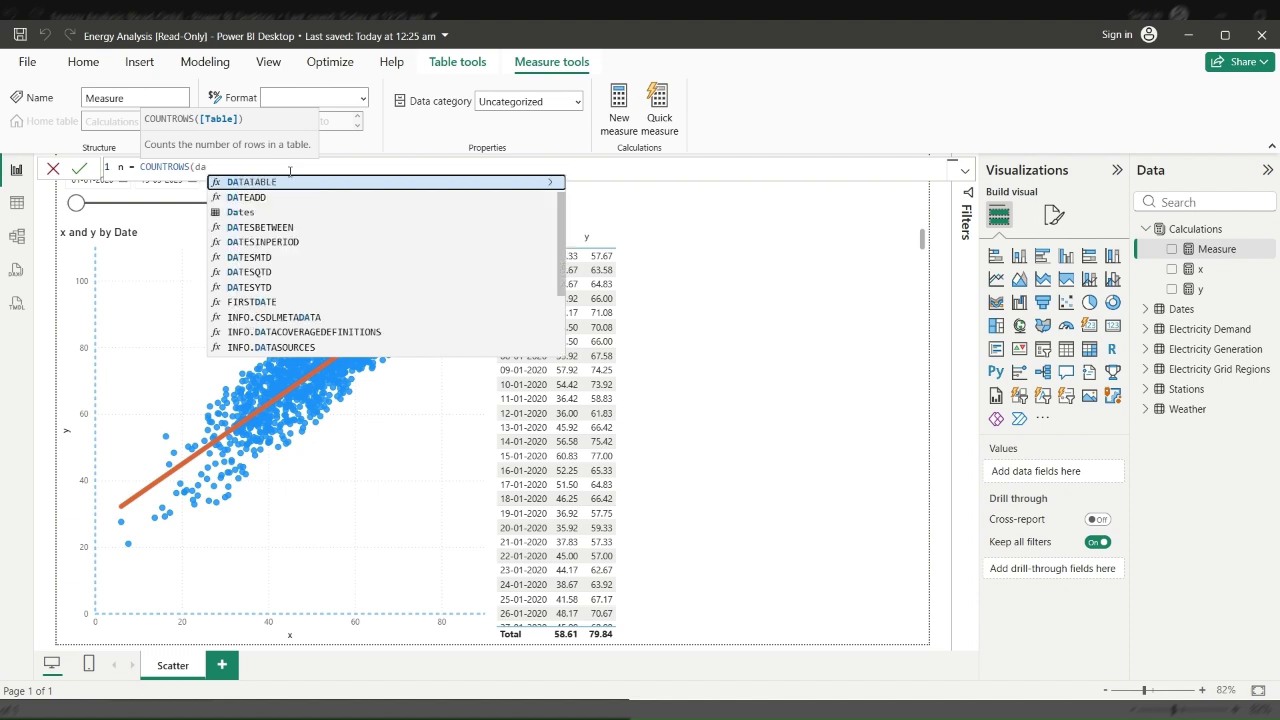
pyautogui.press('Down')
pyautogui.press('Down')
pyautogui.press('Tab')
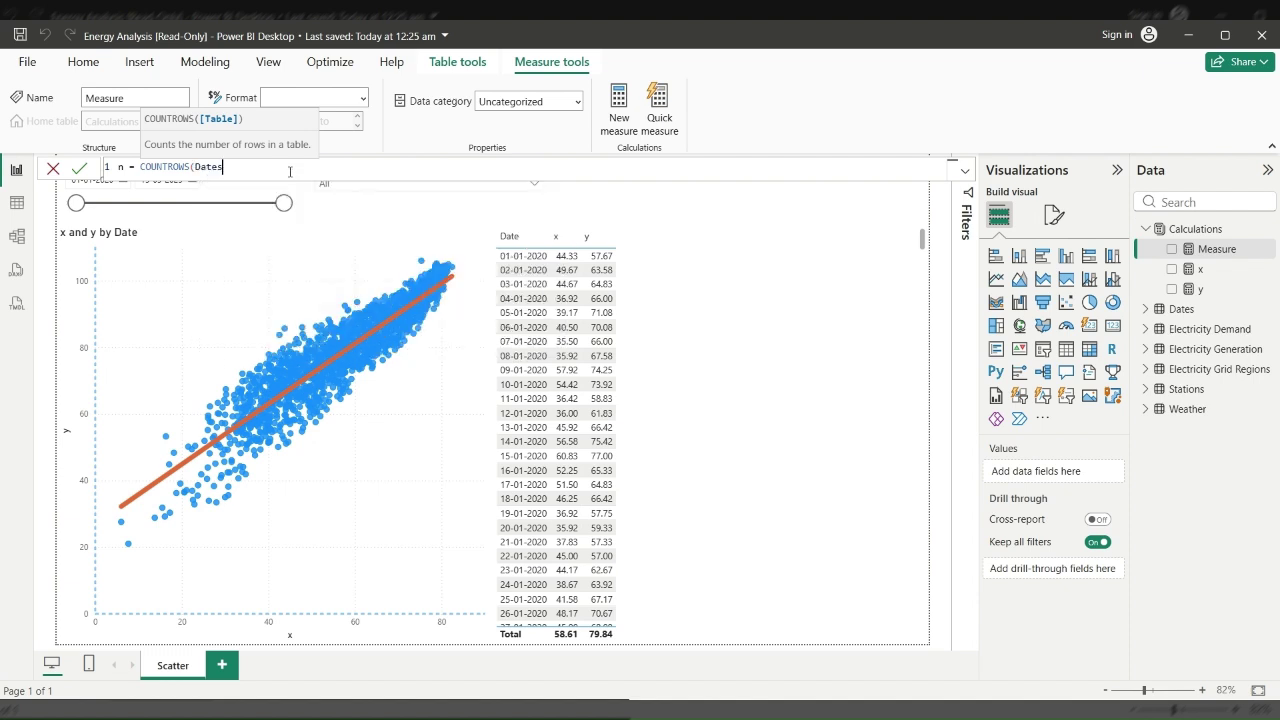
pyautogui.write(')')
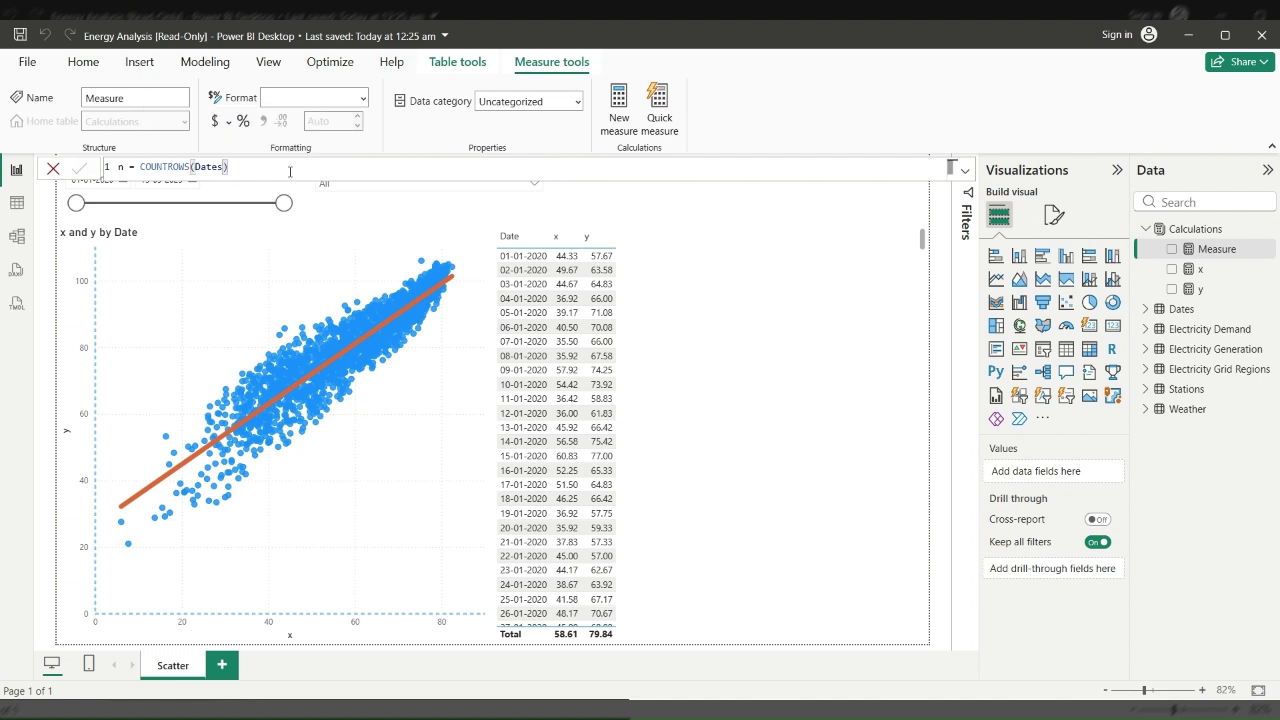
pyautogui.press('Return')
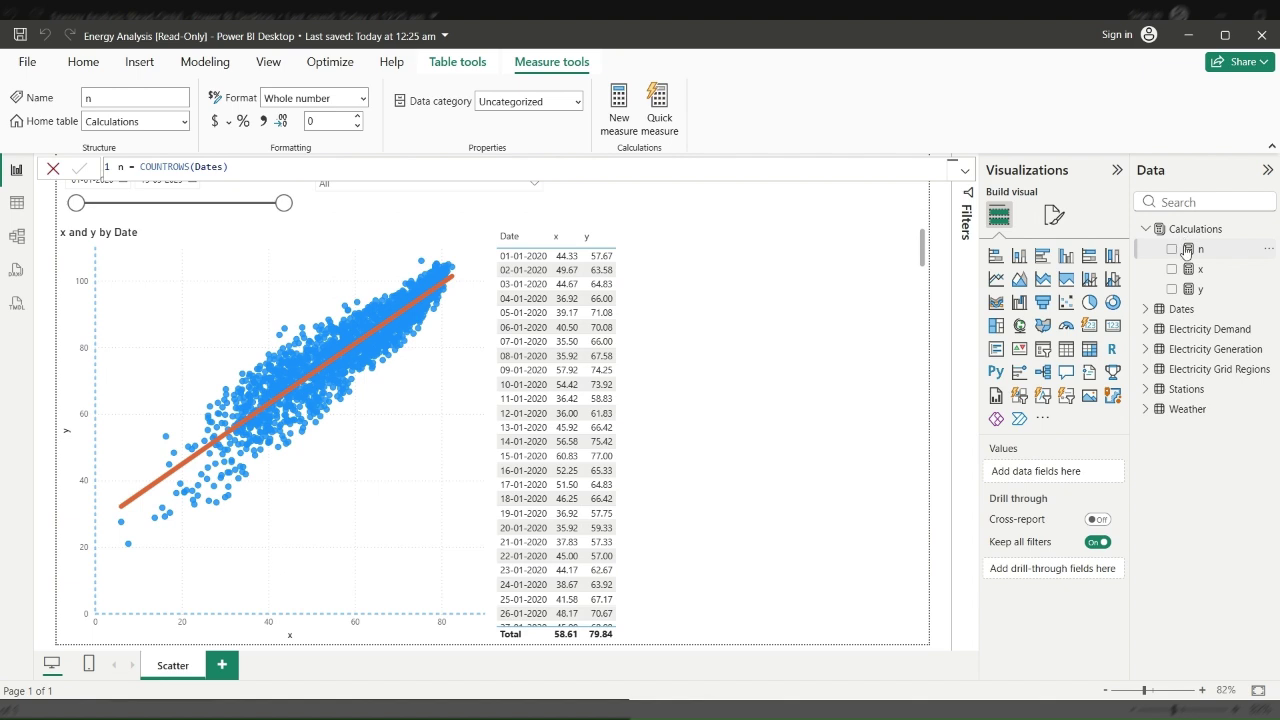
pyautogui.click(643, 432)
pyautogui.click(1173, 250)
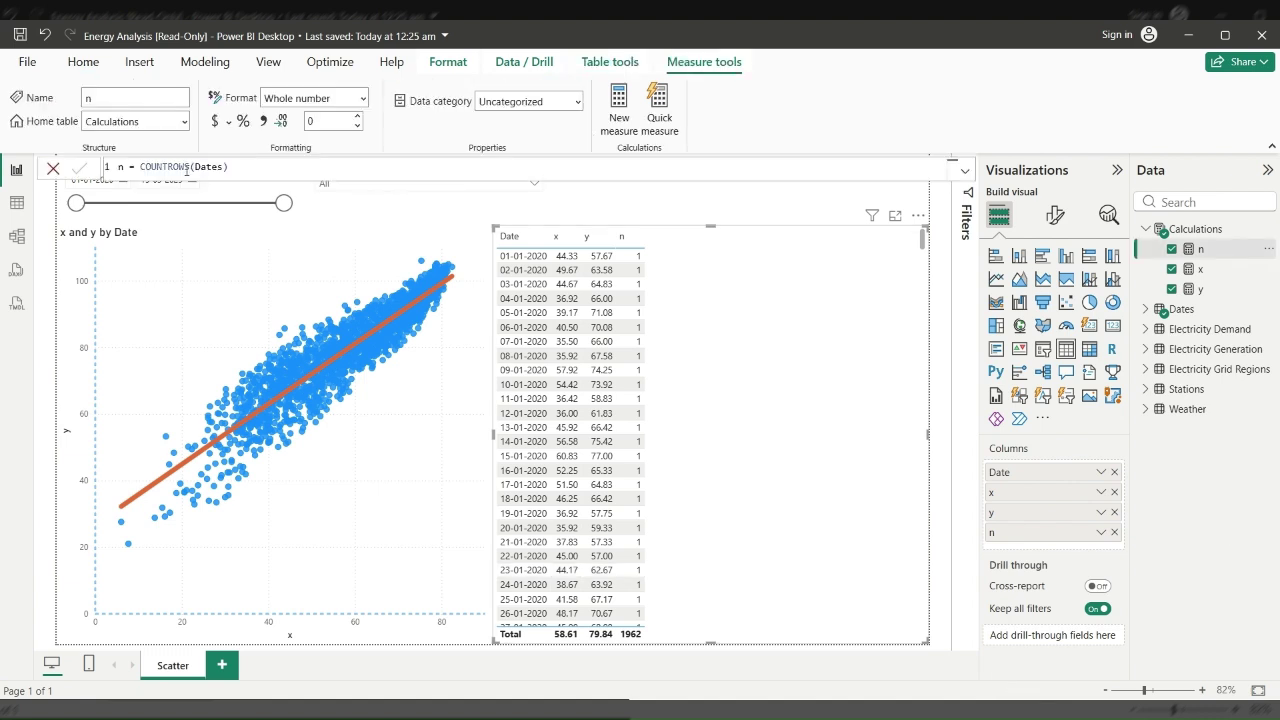
# Step: Try to wrap Dates in ALLSELECTED inside measure n's COUNTROWS formula
pyautogui.click(186, 168)
pyautogui.write('all')
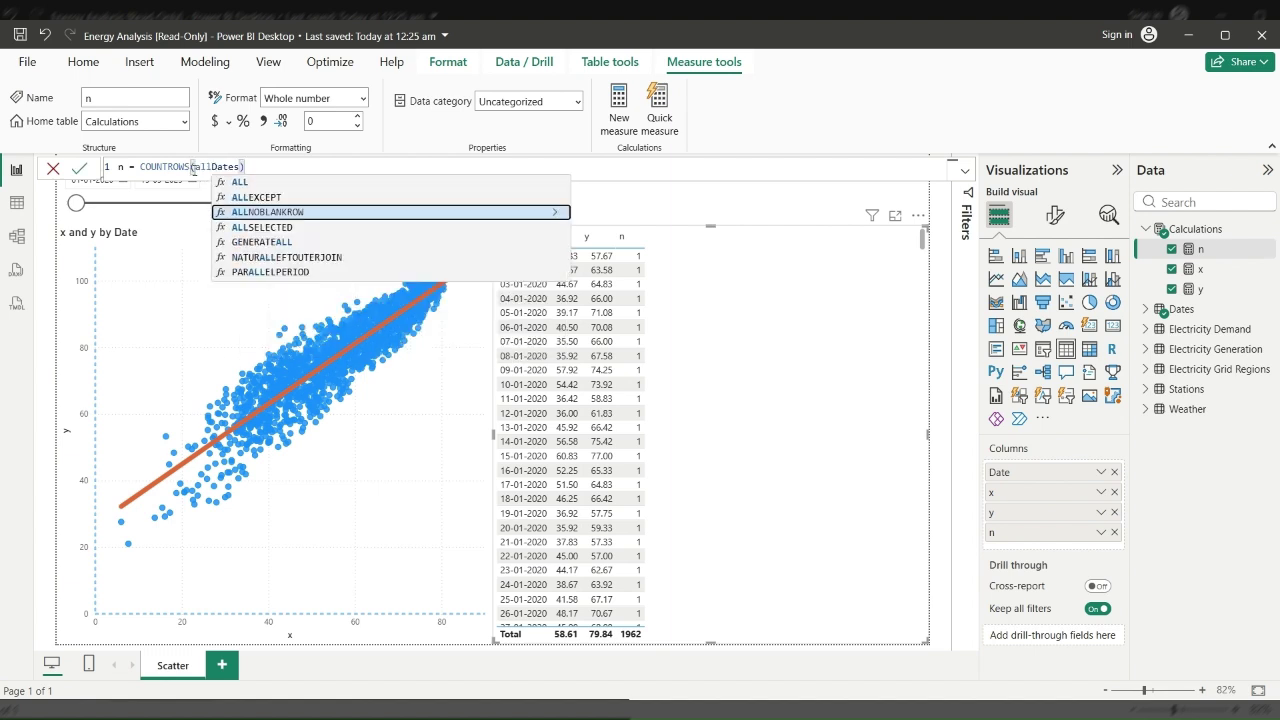
pyautogui.press('Down')
pyautogui.press('Tab')
pyautogui.press('Tab')
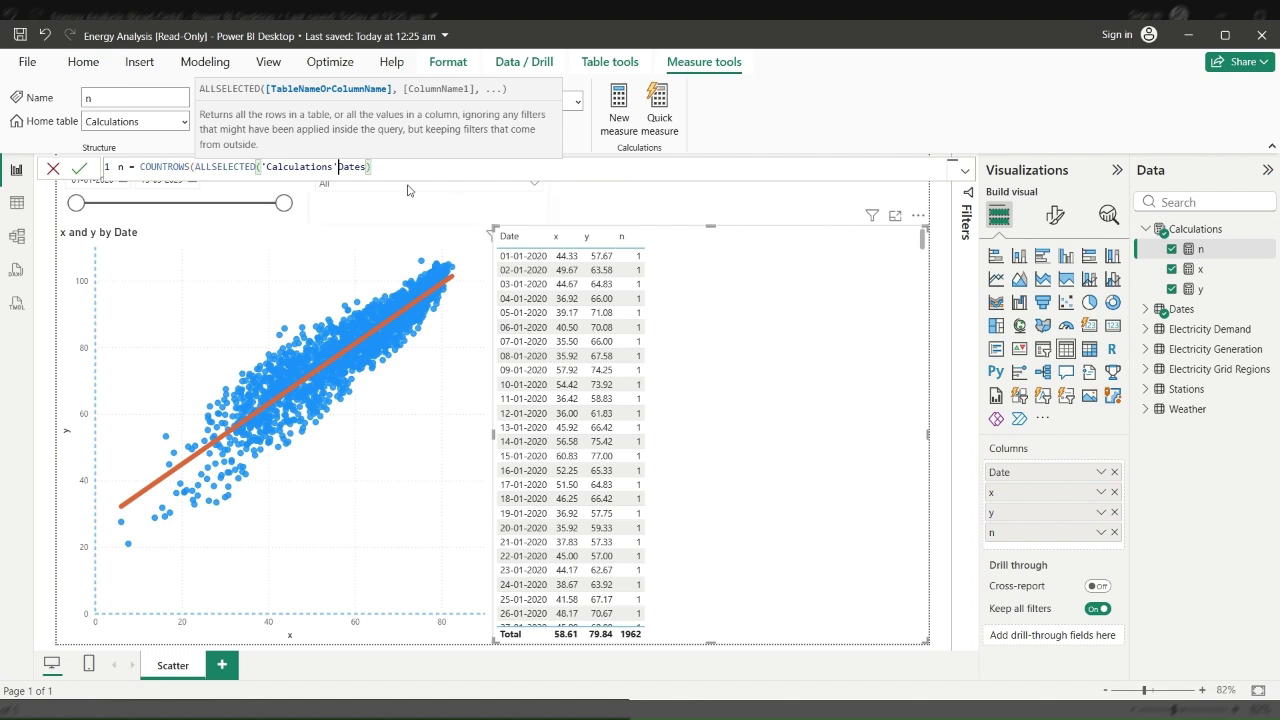
pyautogui.press('BackSpace')
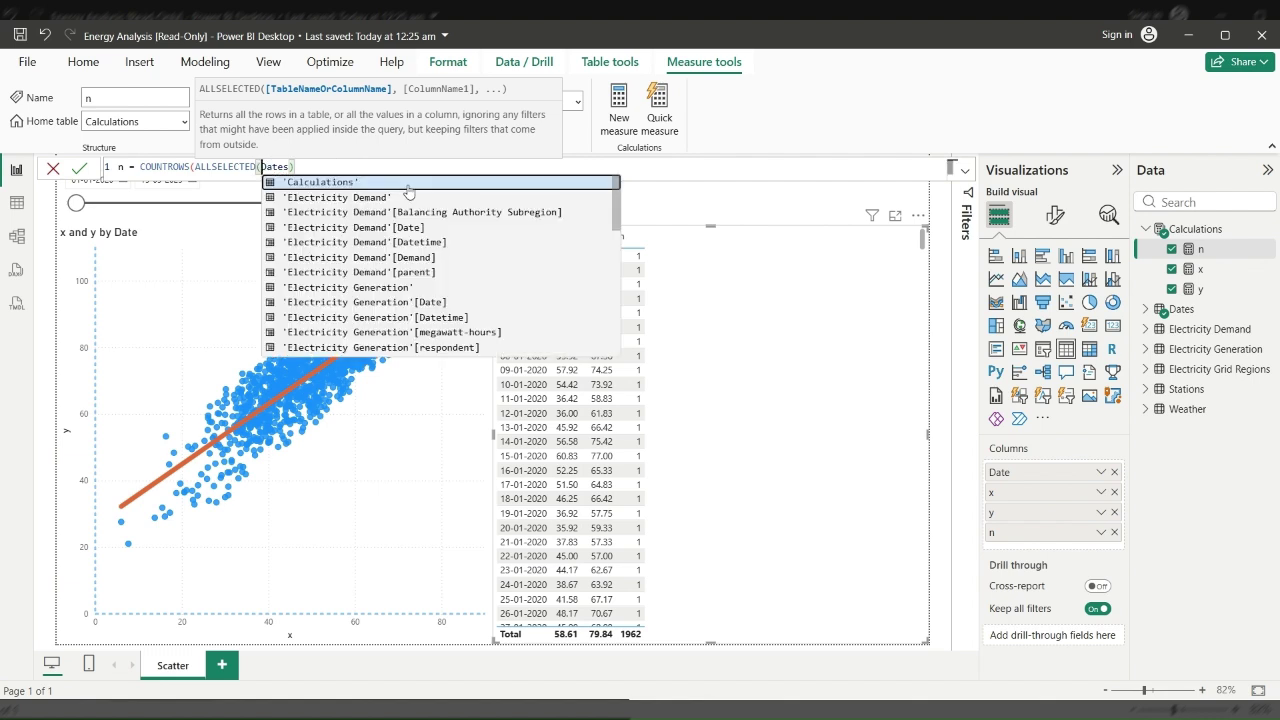
pyautogui.click(407, 185)
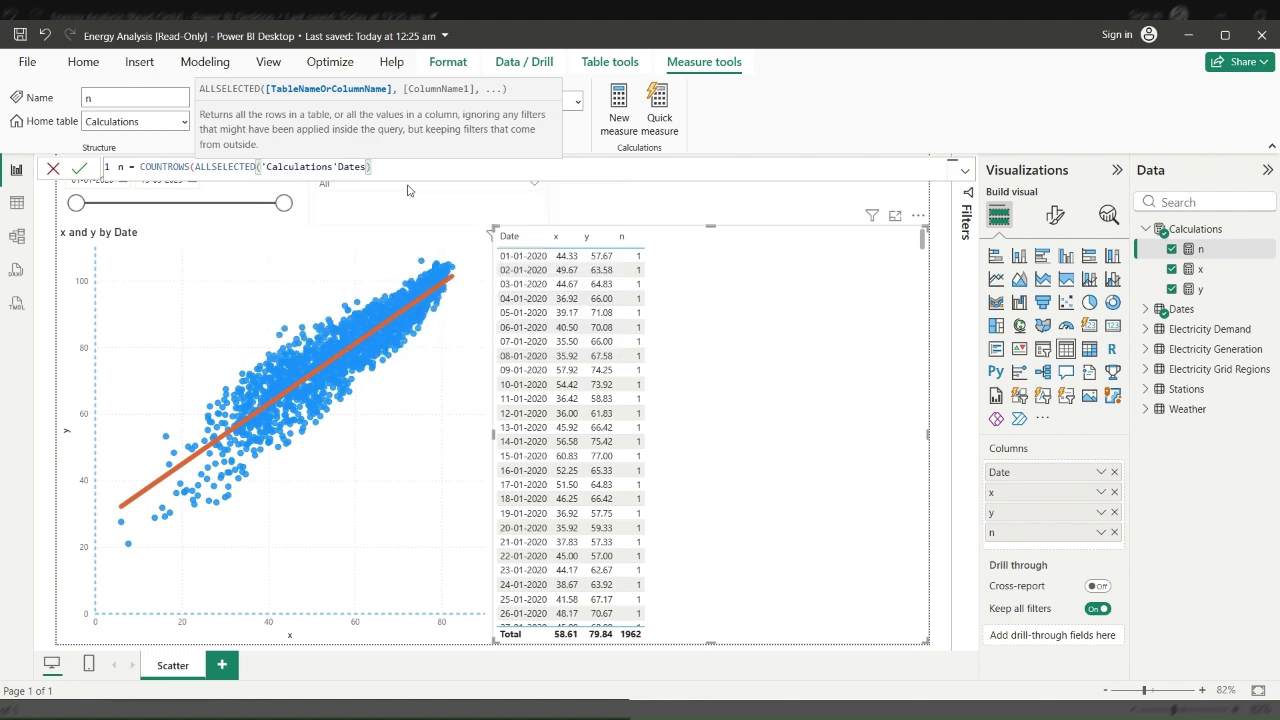
pyautogui.press('BackSpace')
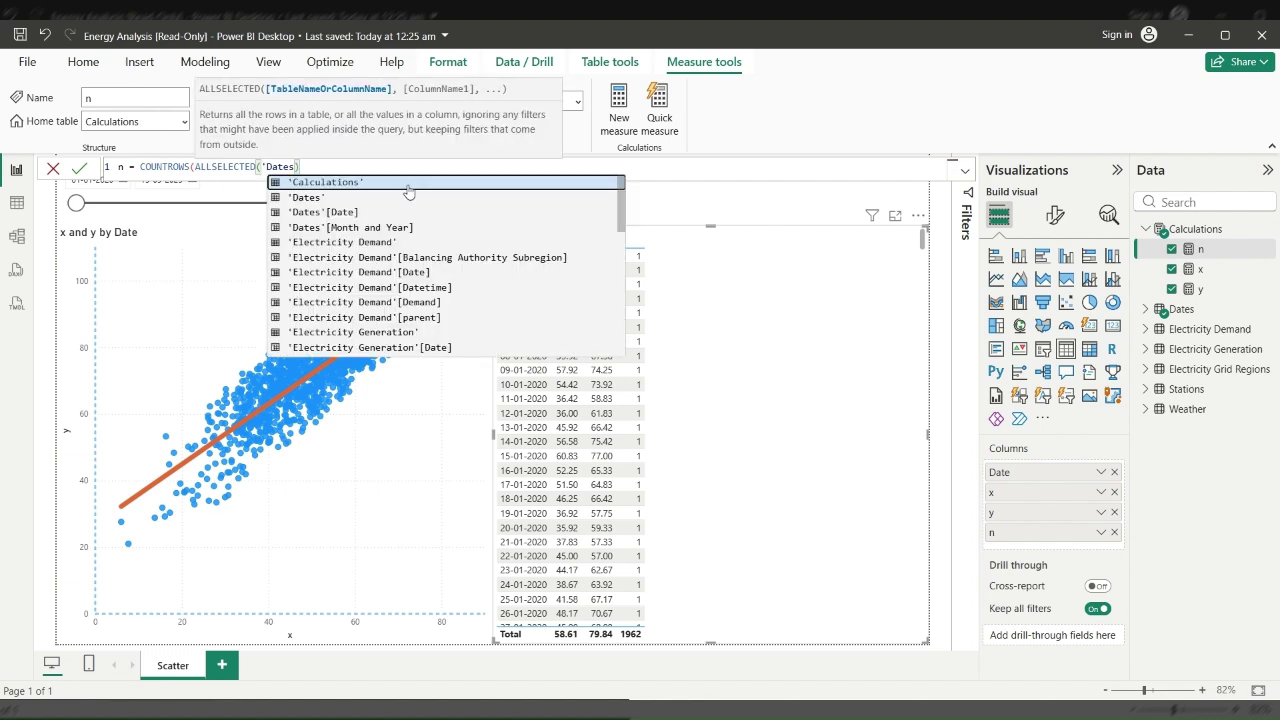
pyautogui.click(80, 169)
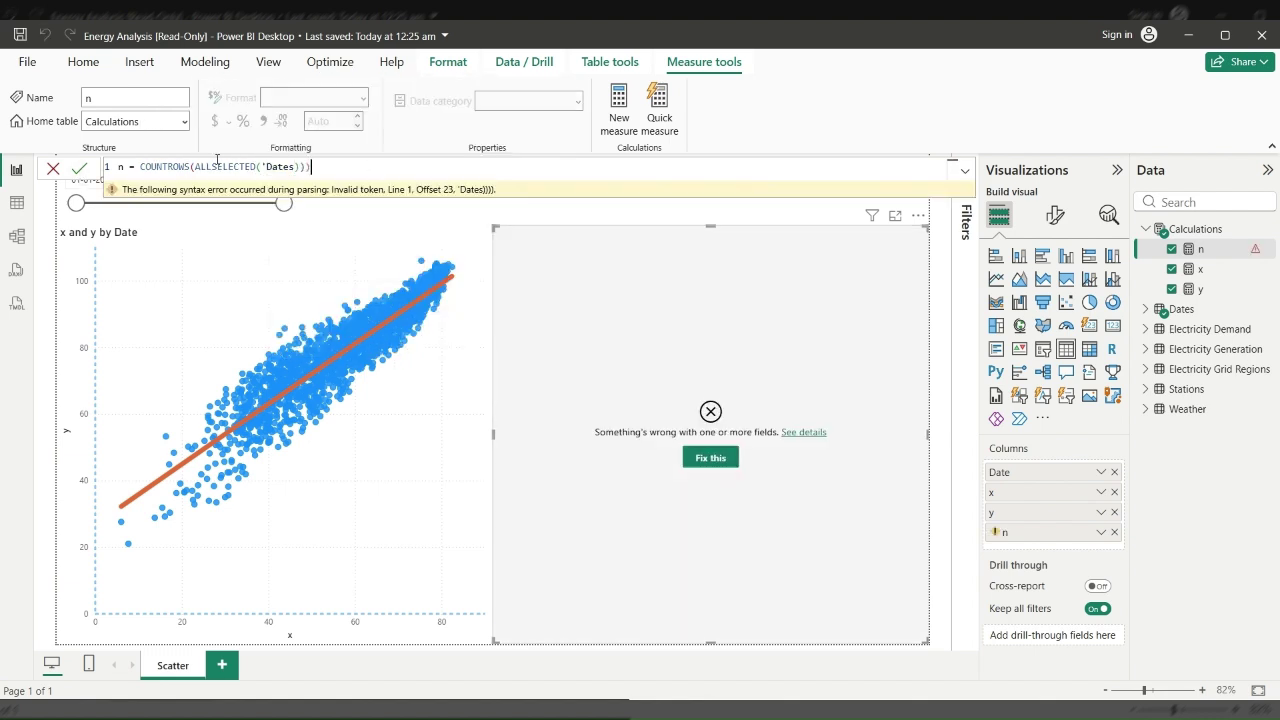
pyautogui.press('BackSpace')
pyautogui.click(79, 169)
# Step: Clear measure n's faulty formula and restart it as n = COUNTROWS(
pyautogui.tripleClick(349, 166)
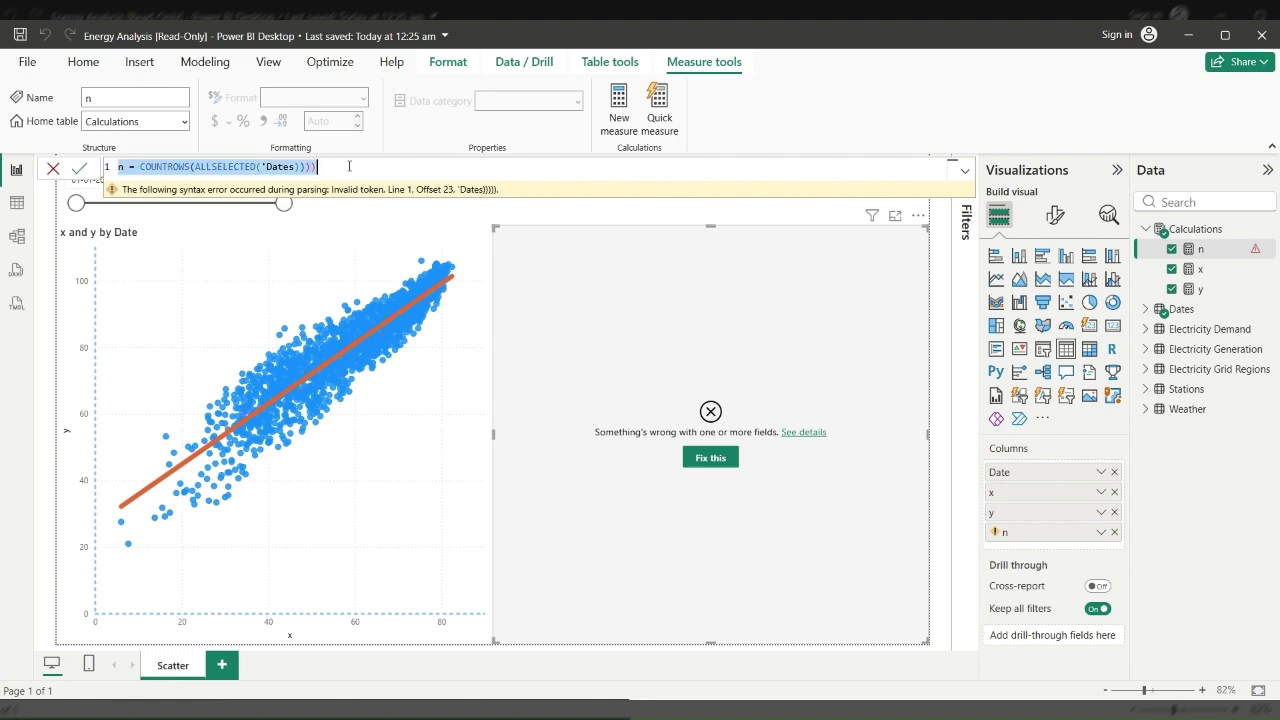
pyautogui.press('BackSpace')
pyautogui.write('n =')
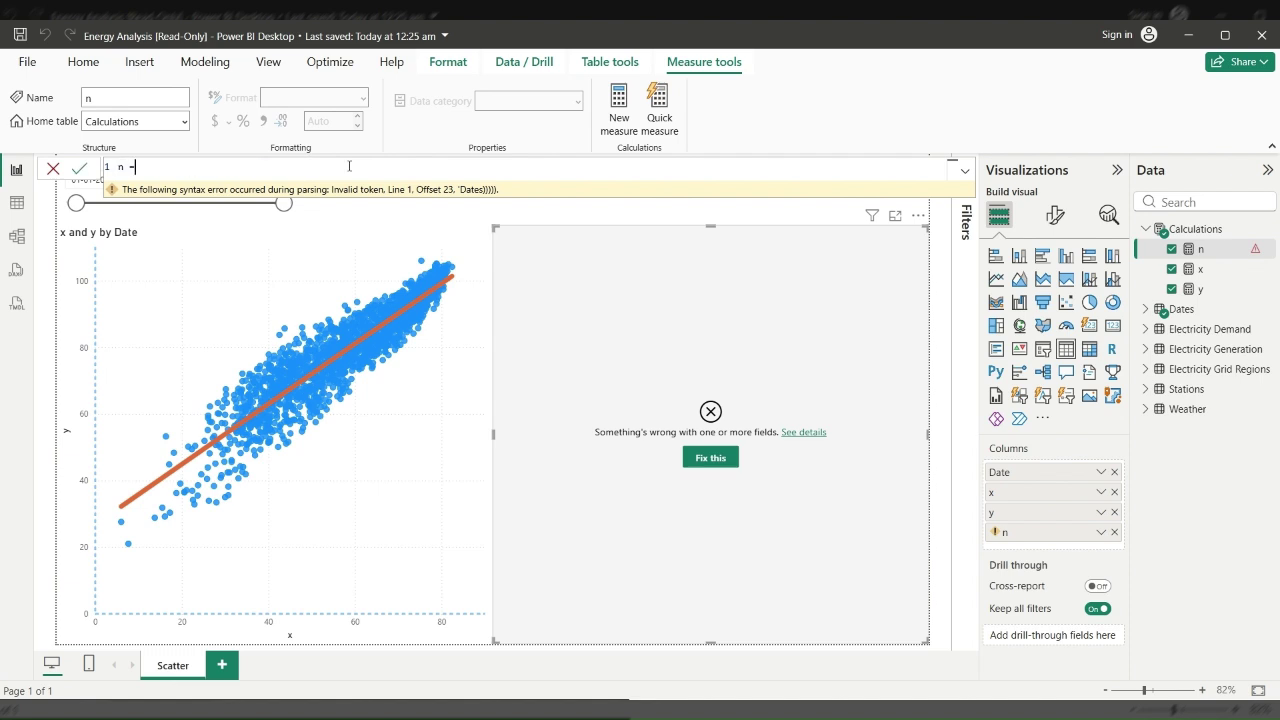
pyautogui.write(' coun')
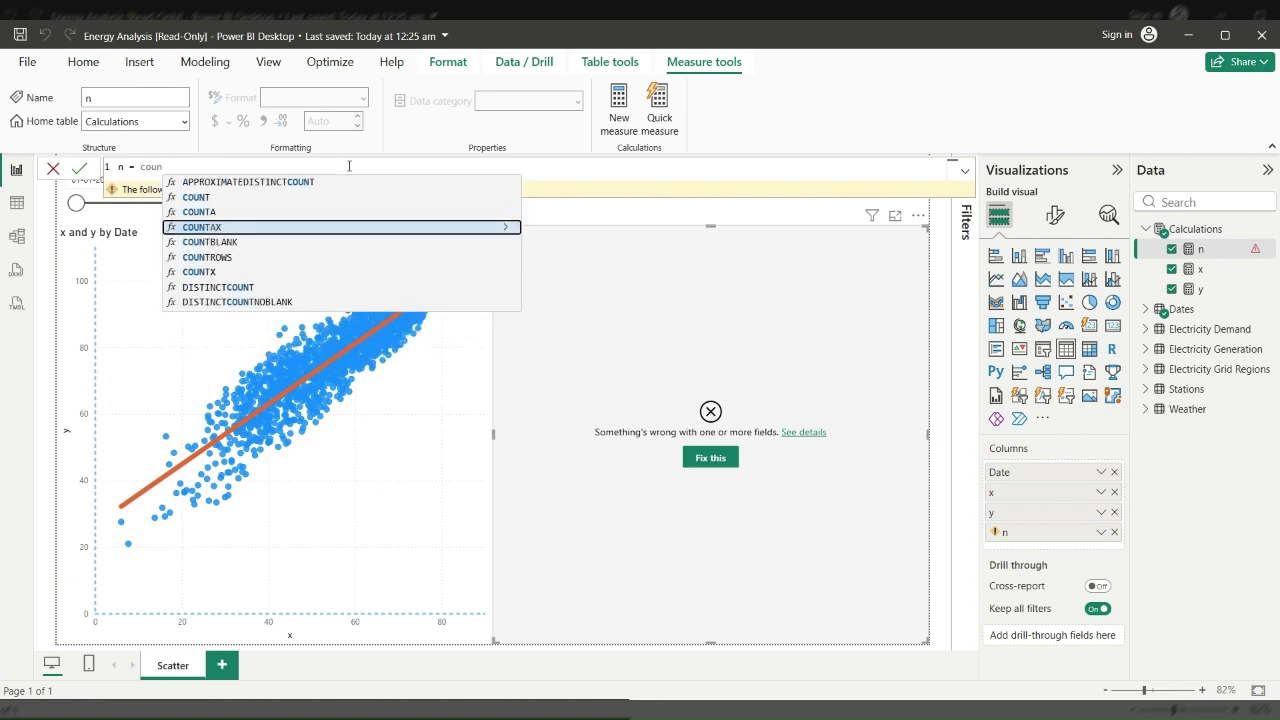
pyautogui.press('Down')
pyautogui.press('Down')
pyautogui.press('Tab')
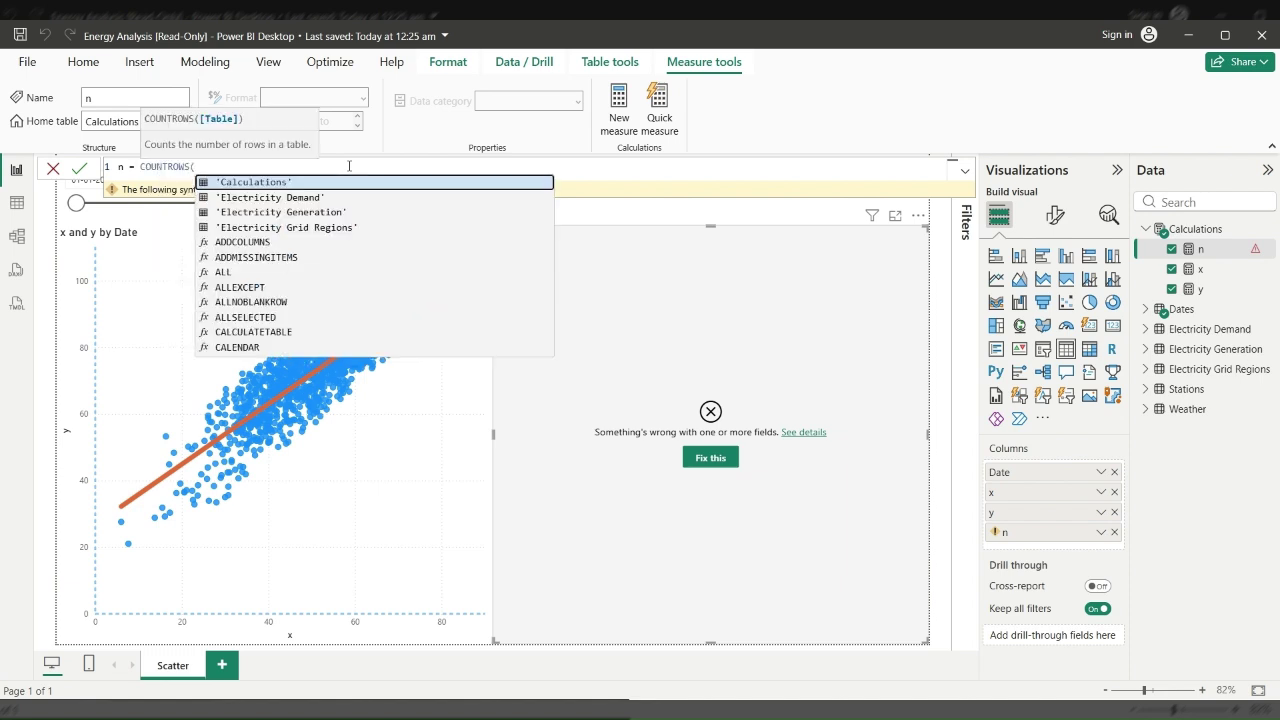
# Step: Complete measure n's formula with ALLSELECTED(Dates) as the COUNTROWS argument and commit it
pyautogui.write('all')
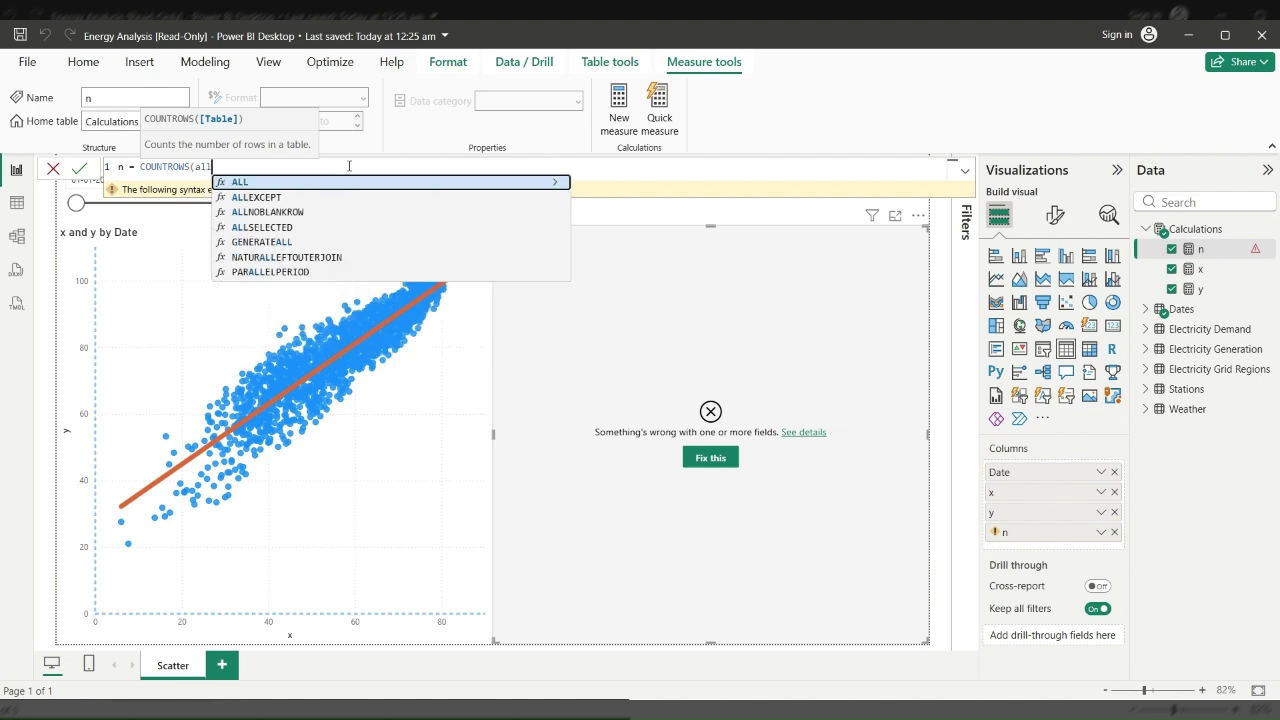
pyautogui.press('Down')
pyautogui.press('Down')
pyautogui.press('Down')
pyautogui.press('Tab')
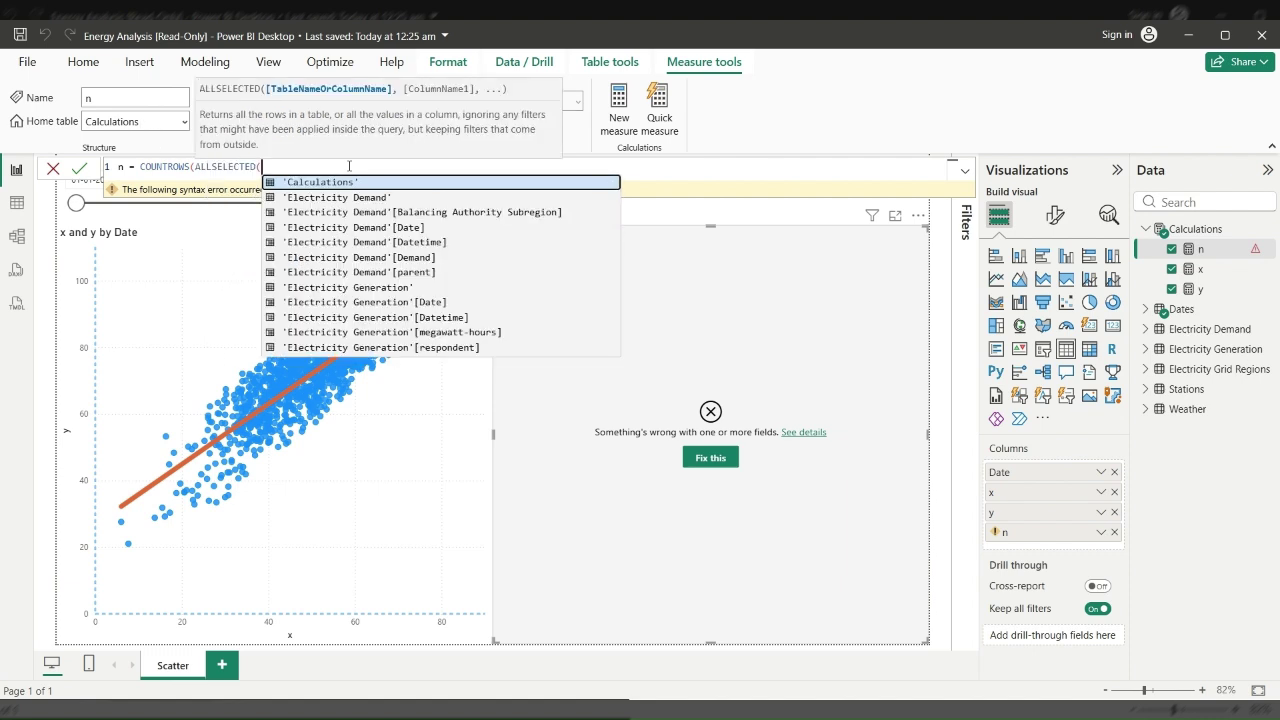
pyautogui.write('dat')
pyautogui.press('Down')
pyautogui.press('Tab')
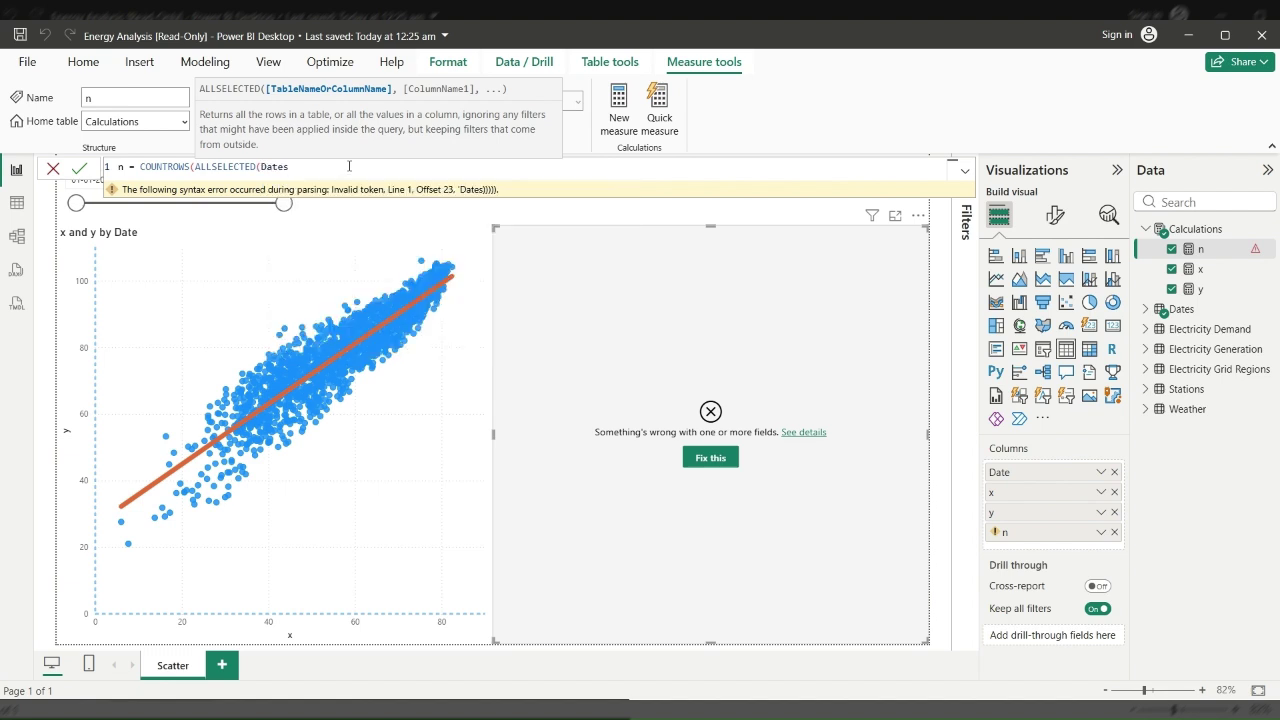
pyautogui.write('))')
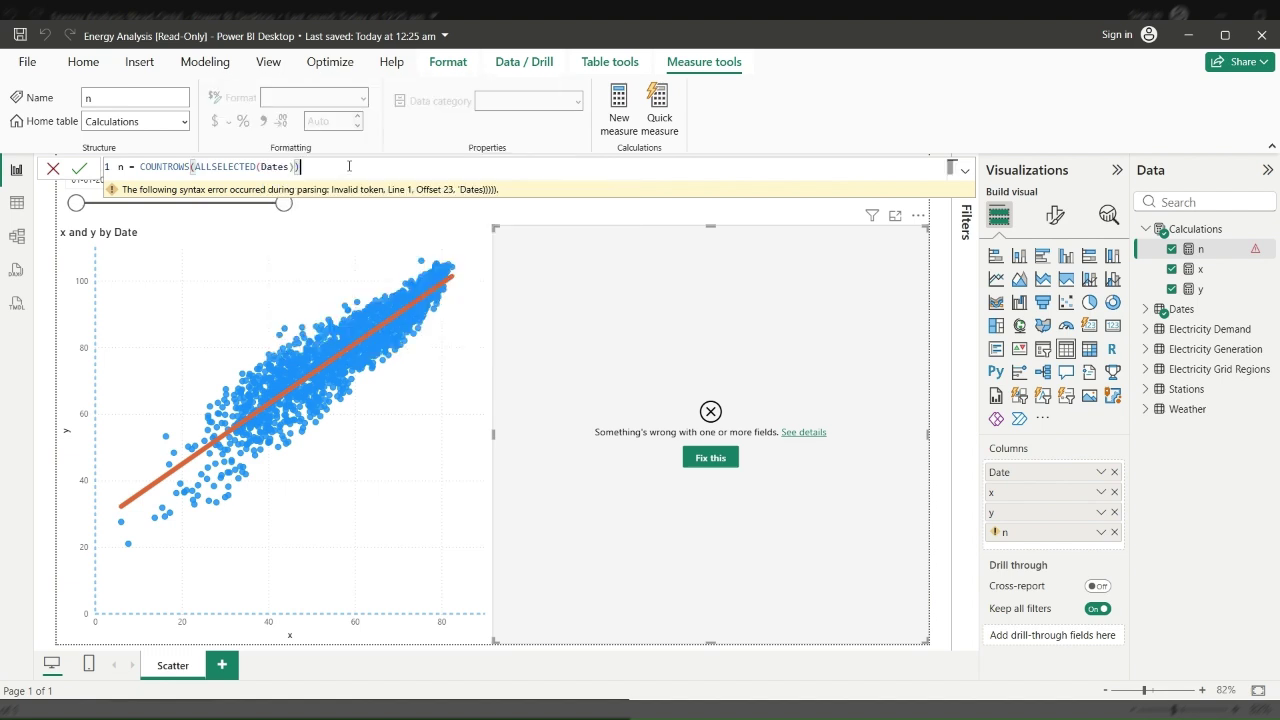
pyautogui.press('Return')
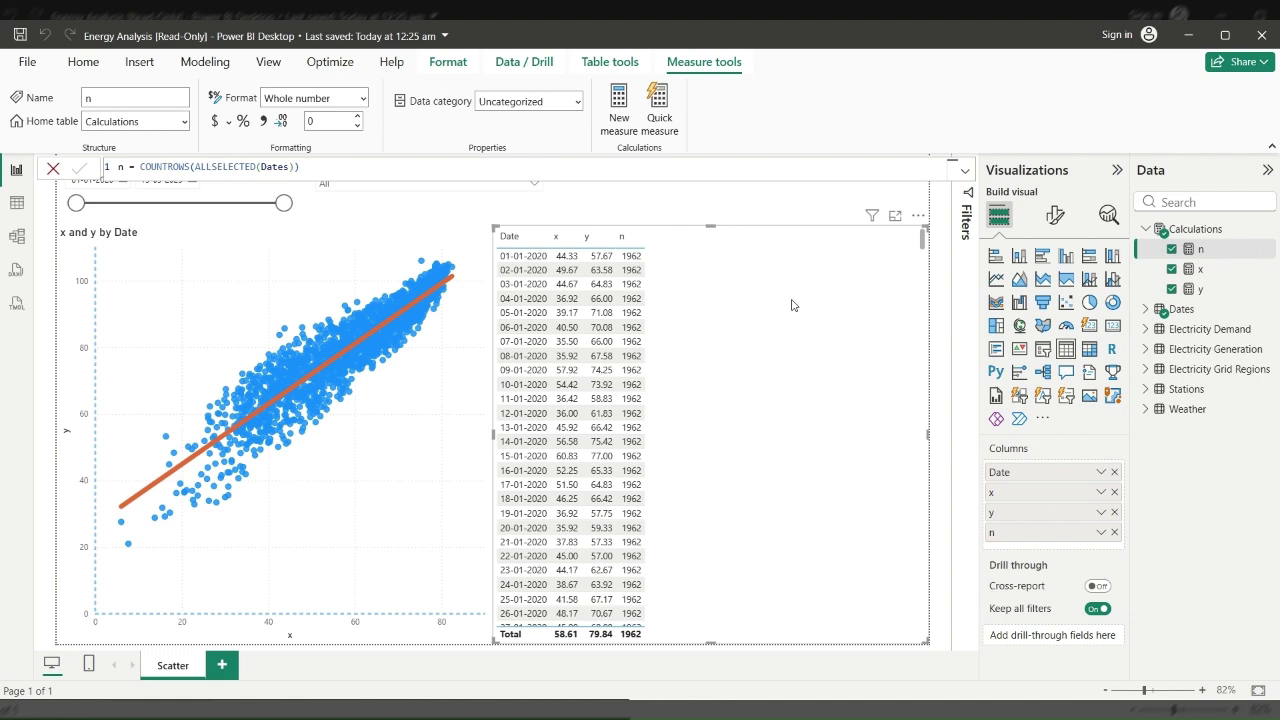
# Step: Add another measure named sum x to the Calculations table, with its expression starting on a new line
pyautogui.click(1196, 229)
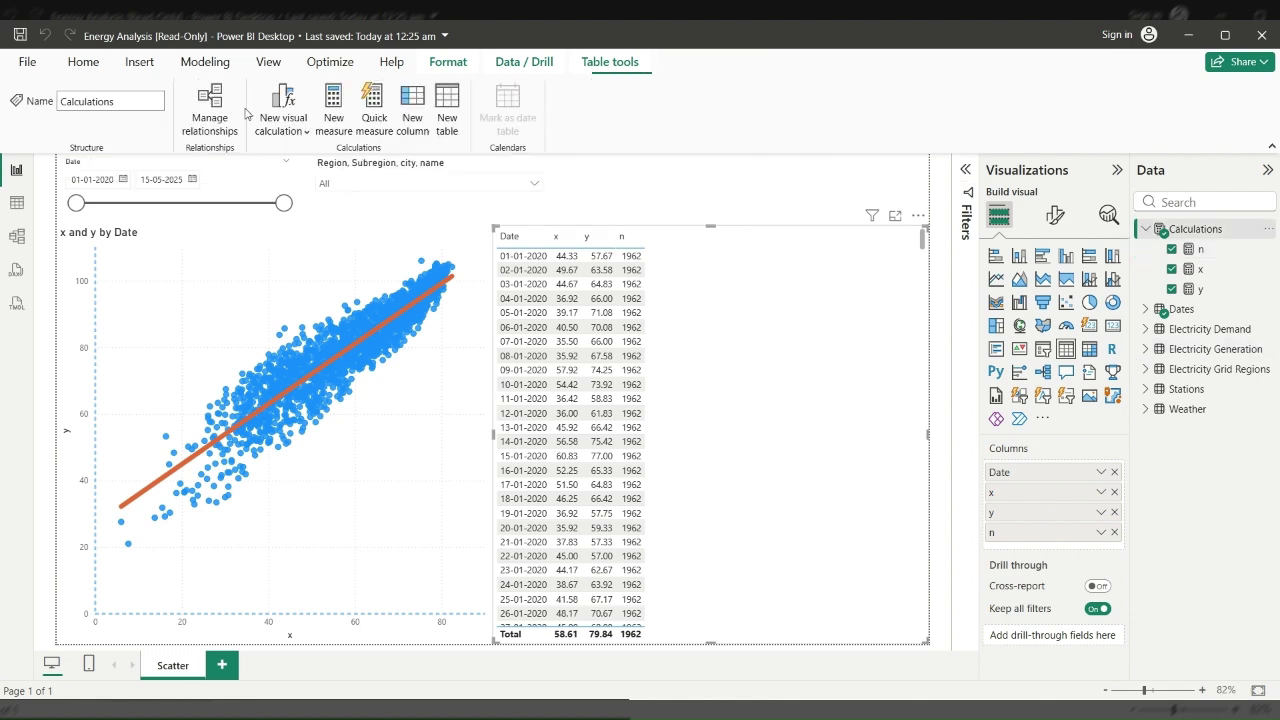
pyautogui.click(334, 104)
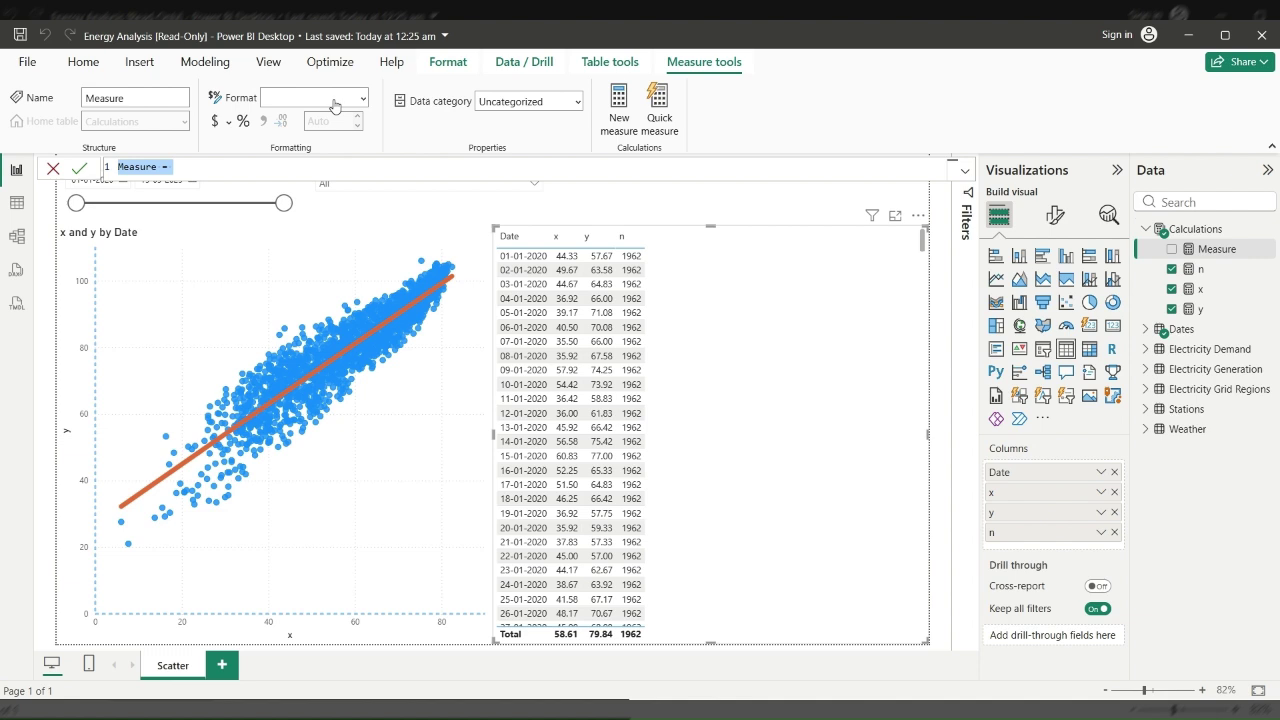
pyautogui.write('sum x ')
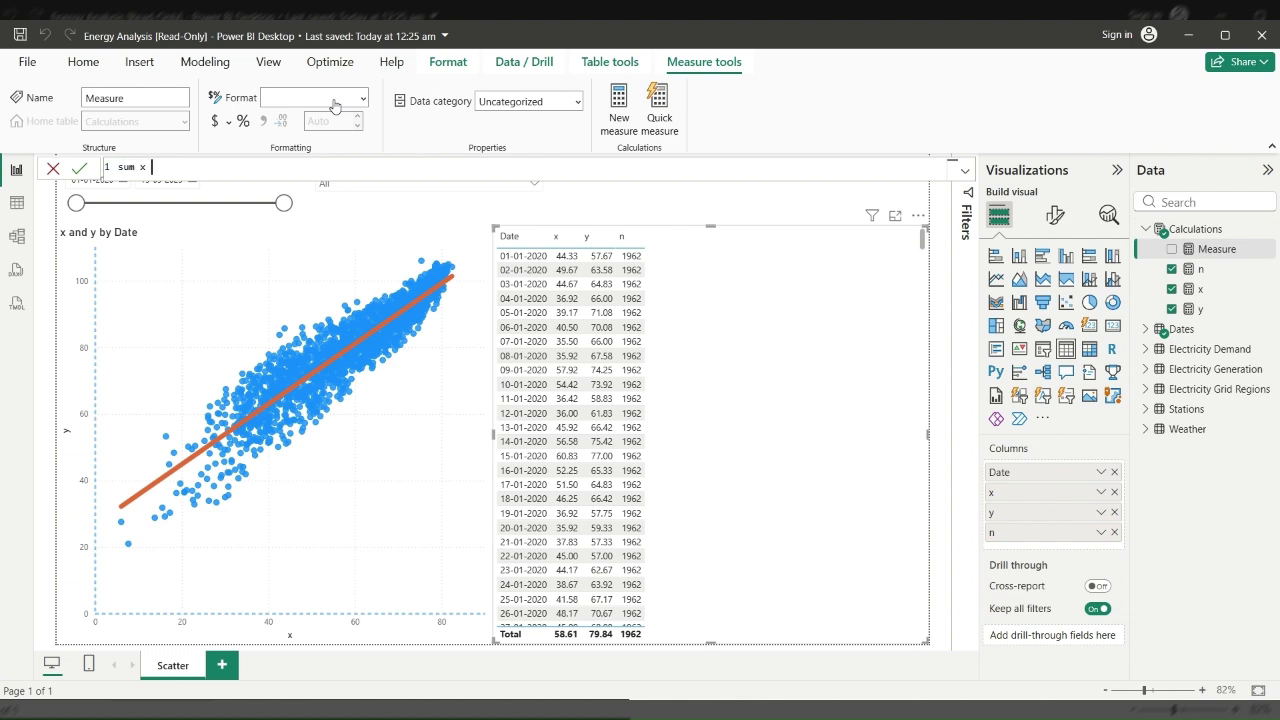
pyautogui.write('=')
pyautogui.hotkey('shift', 'Return')
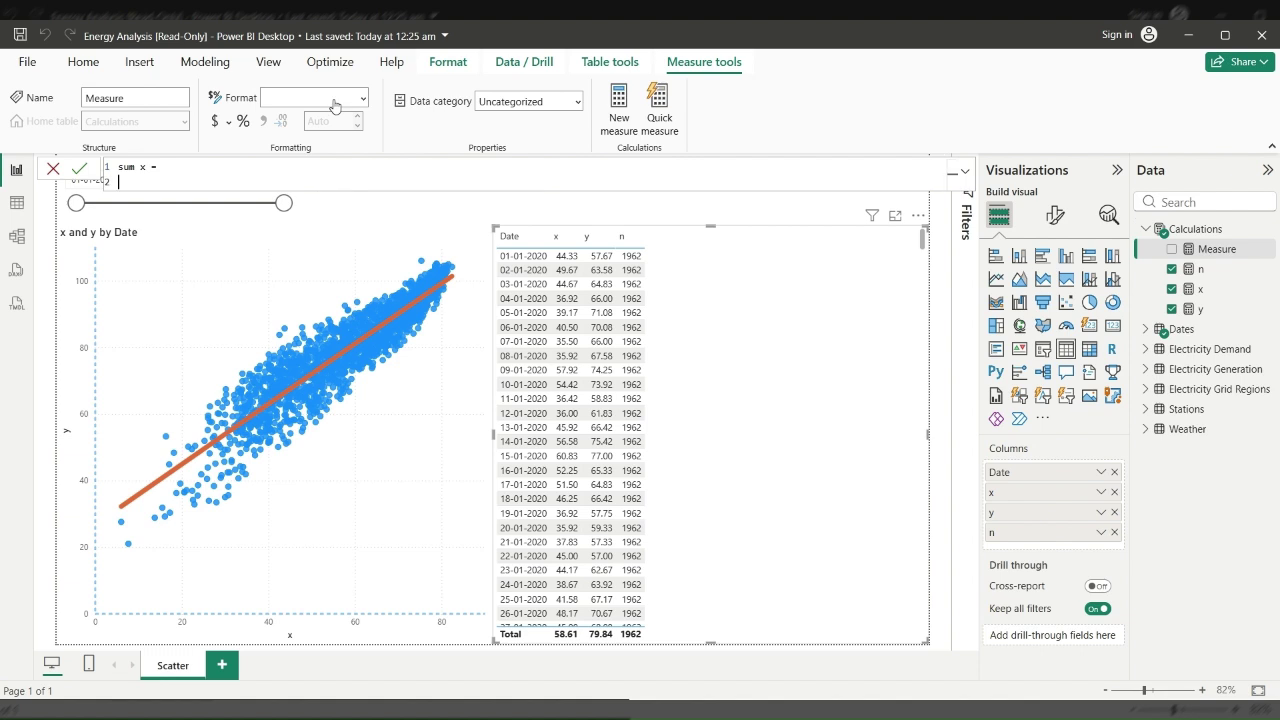
# Step: Begin the sum x measure's expression with the SUMX function
pyautogui.write('s')
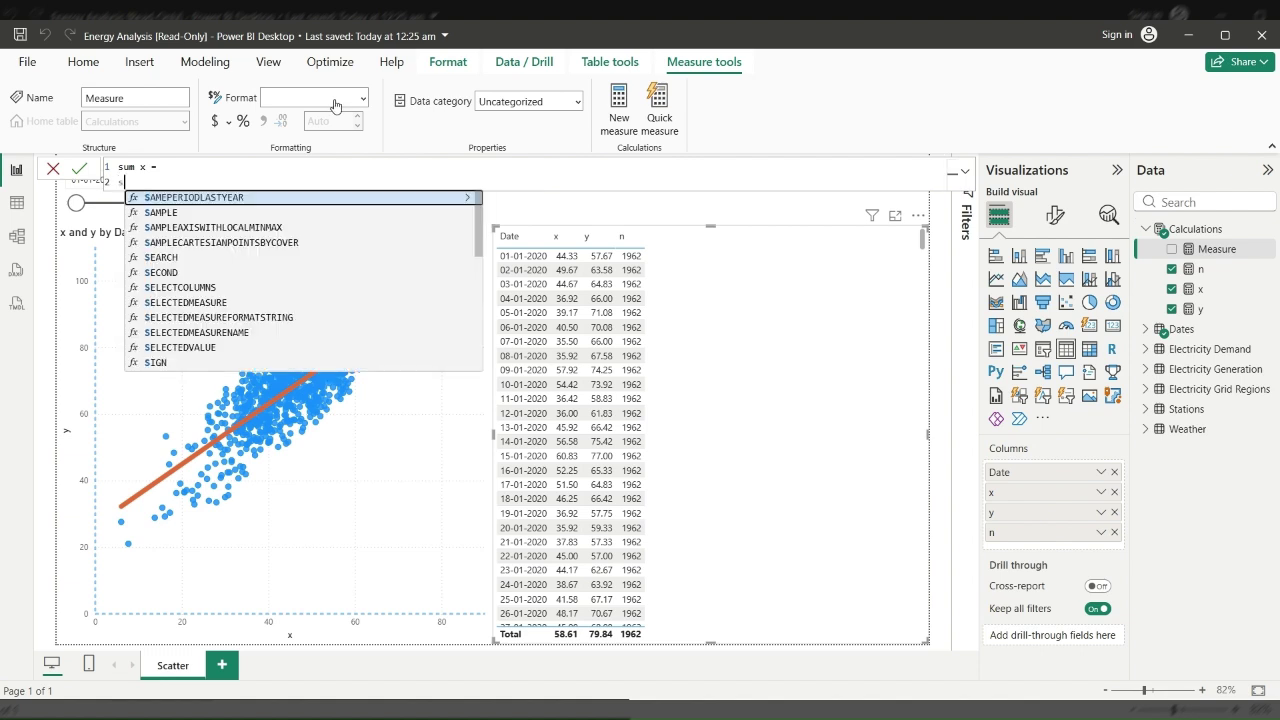
pyautogui.write('um')
pyautogui.press('Down')
pyautogui.press('Down')
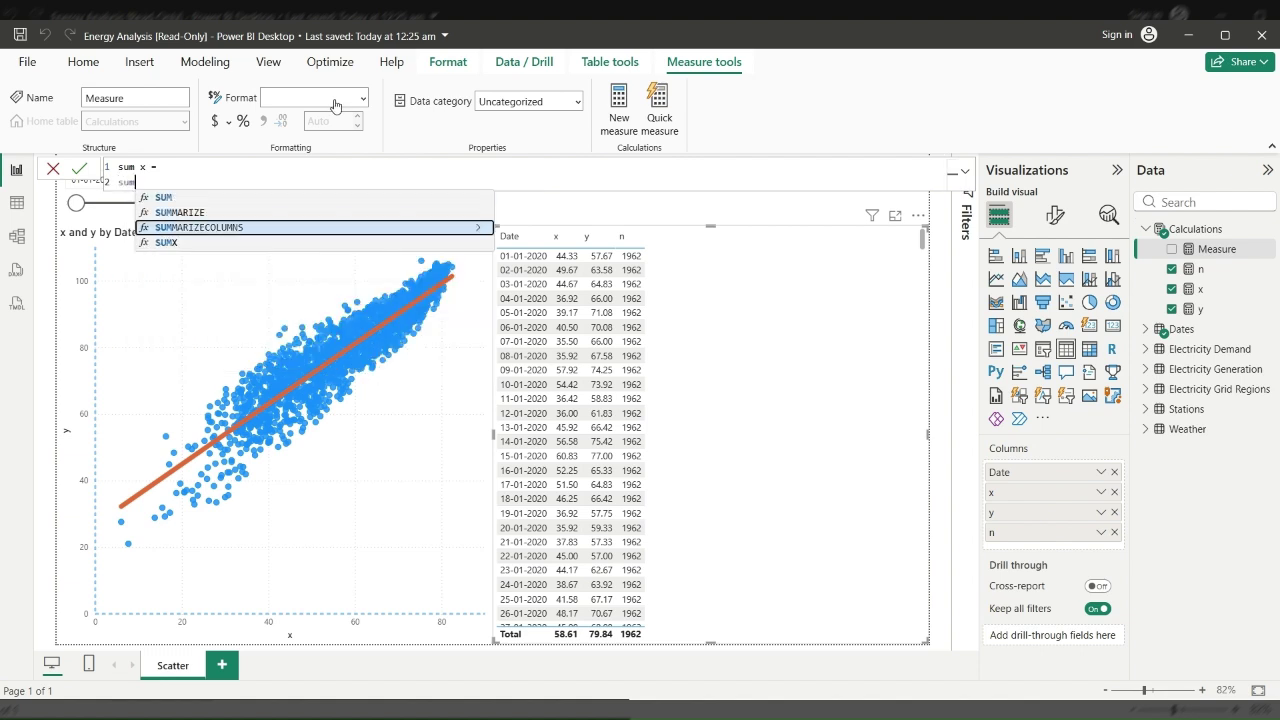
pyautogui.press('Down')
pyautogui.press('Tab')
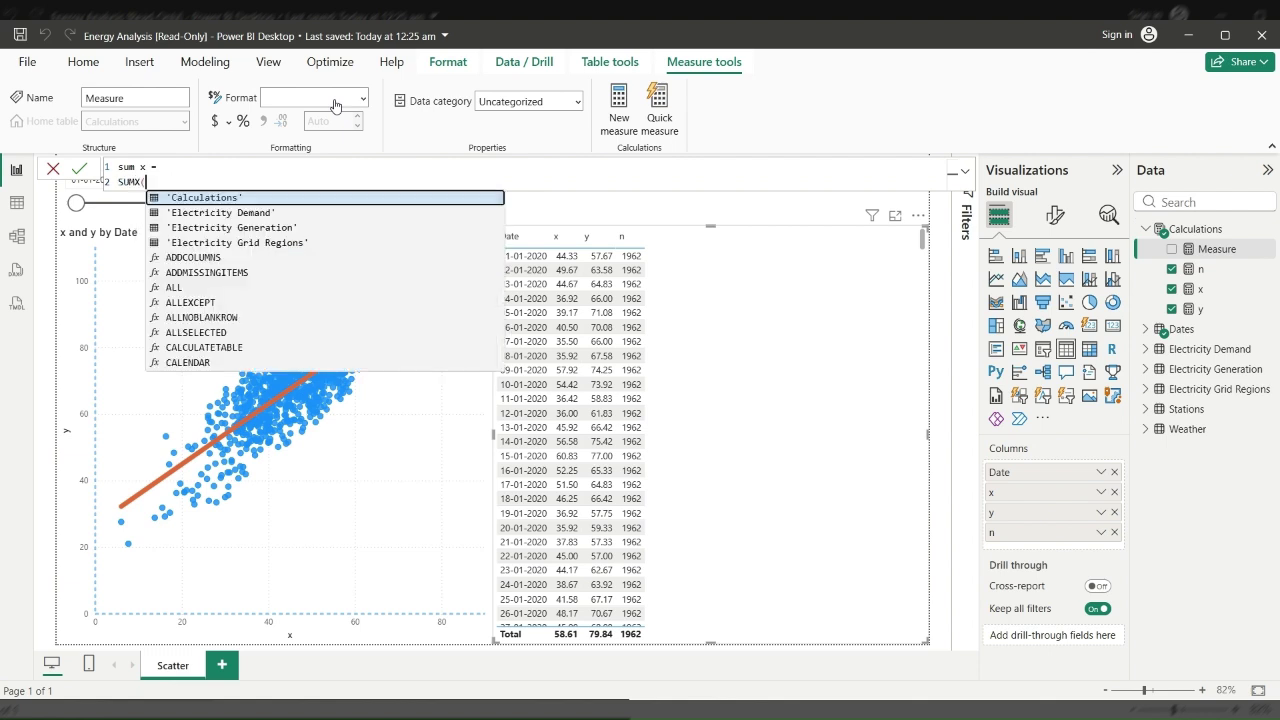
# Step: Enter ALLSELECTED(Dates) on a new line as the table argument of sum x's SUMX
pyautogui.hotkey('shift', 'Return')
pyautogui.write('al')
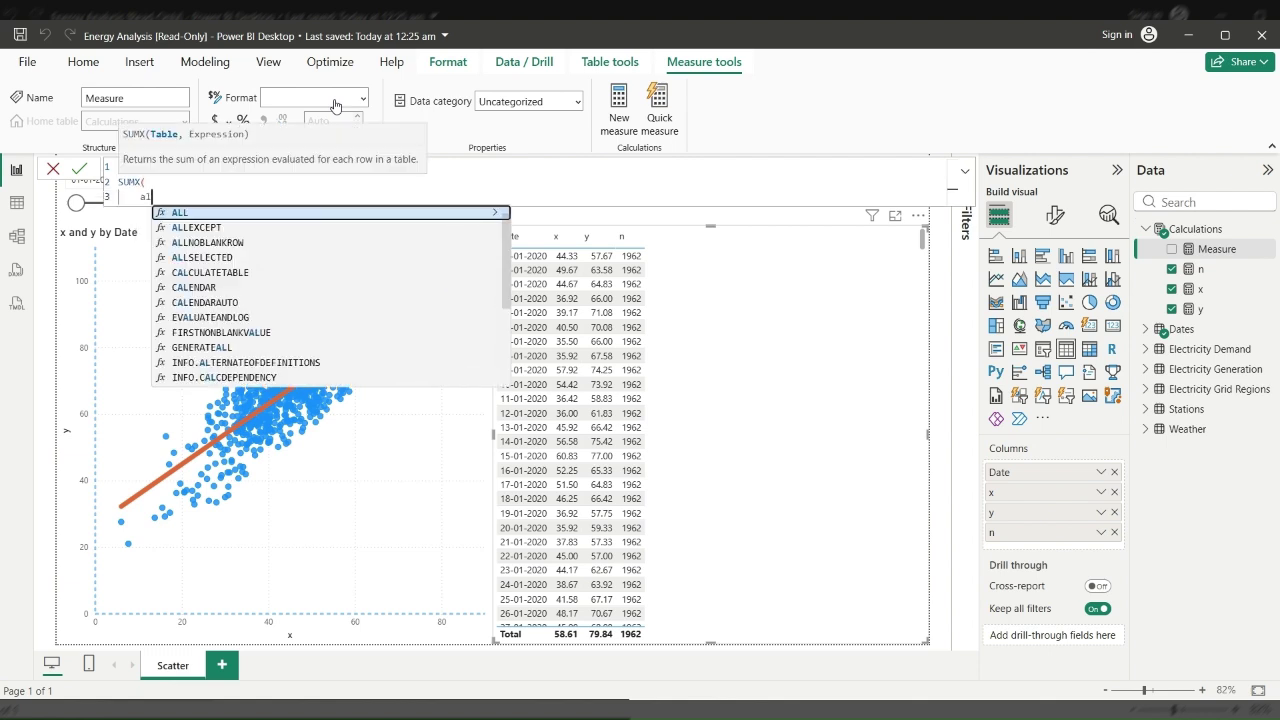
pyautogui.write('l')
pyautogui.press('Down')
pyautogui.press('Down')
pyautogui.press('Down')
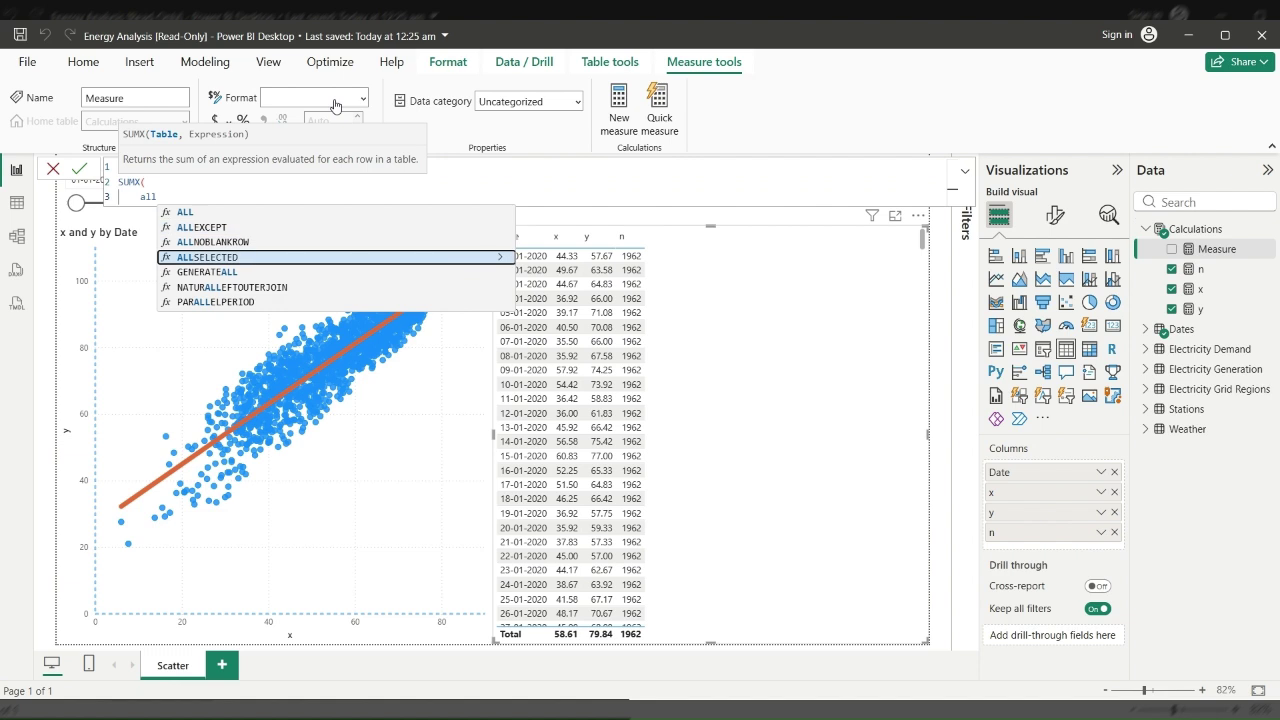
pyautogui.press('Tab')
pyautogui.write('(')
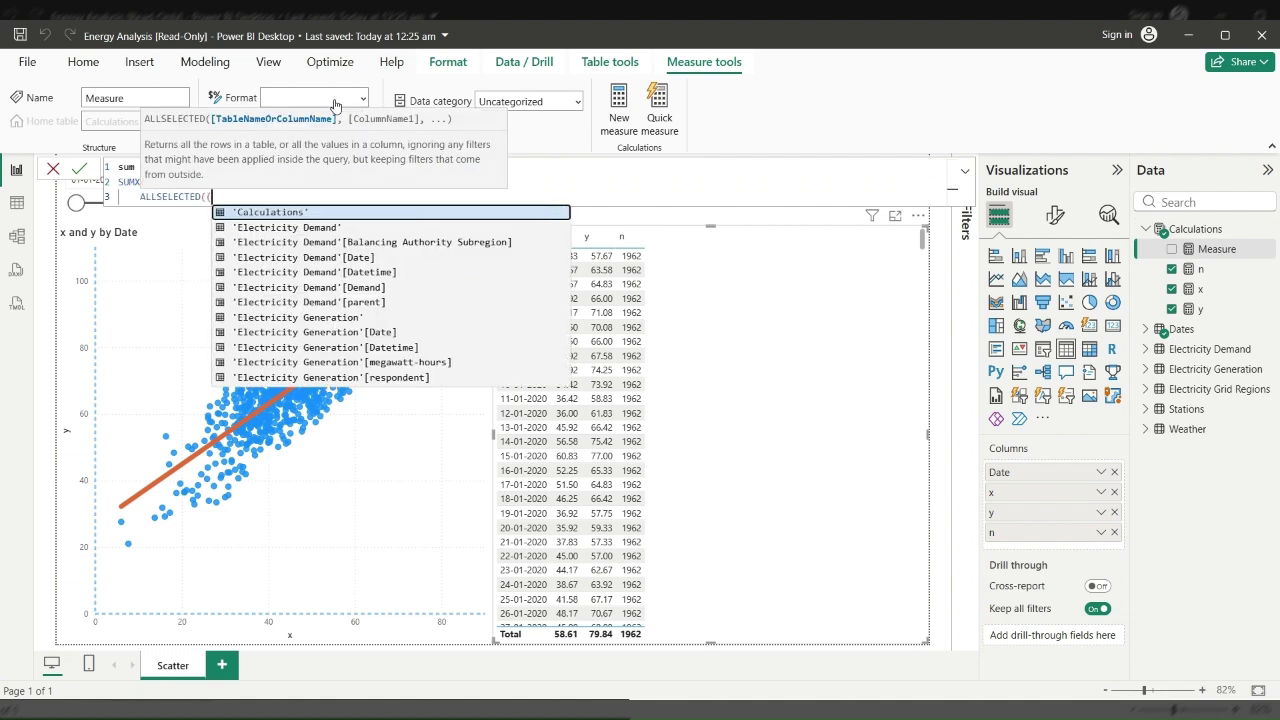
pyautogui.press('BackSpace')
pyautogui.write('da')
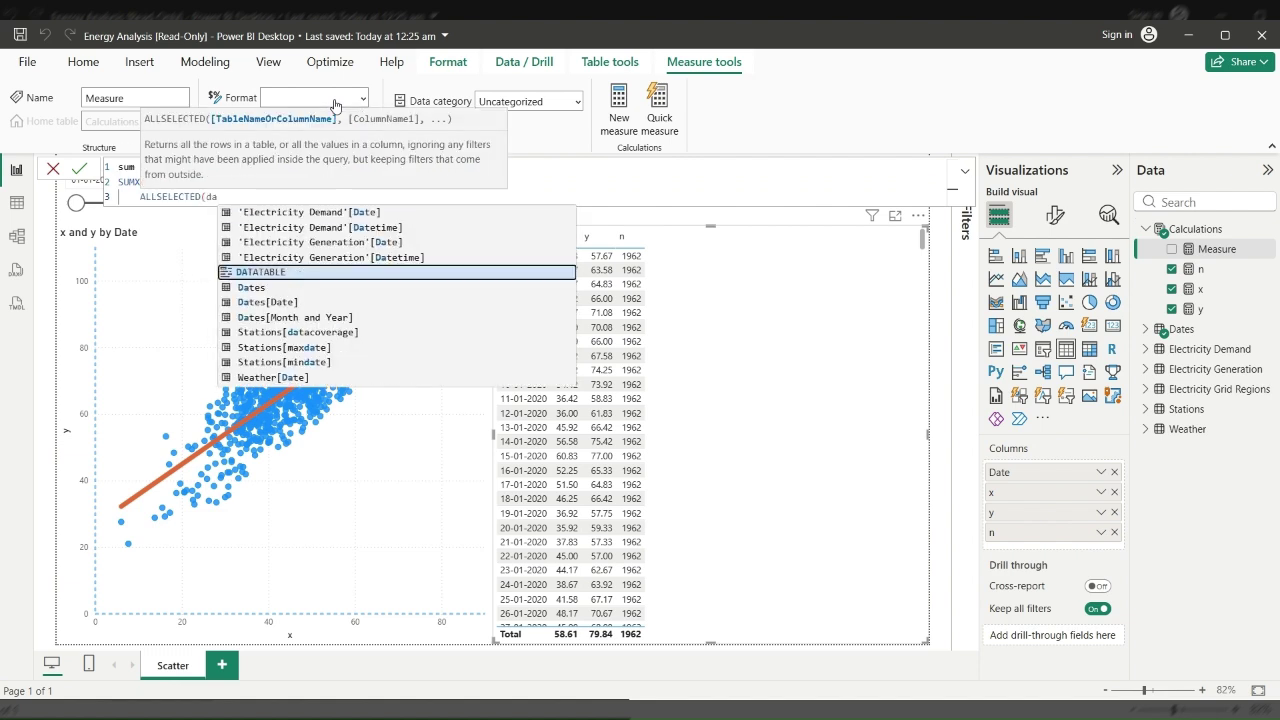
pyautogui.press('Down')
pyautogui.press('Tab')
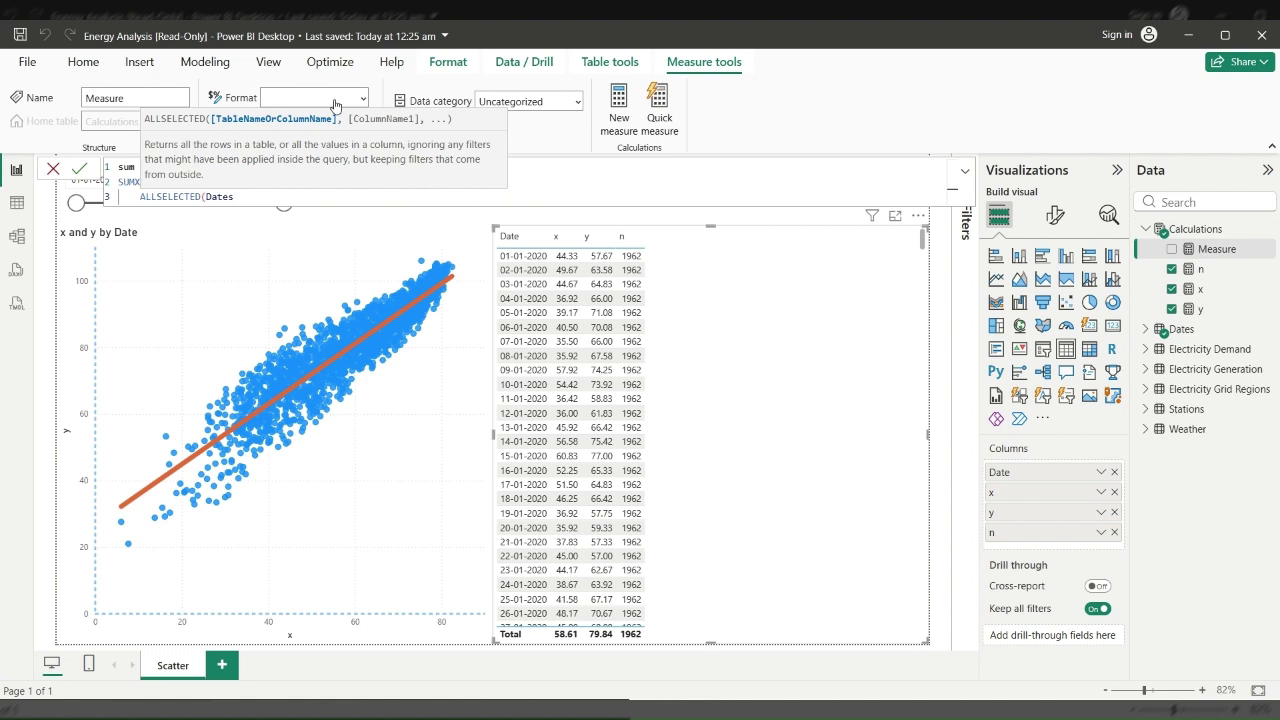
pyautogui.write('),')
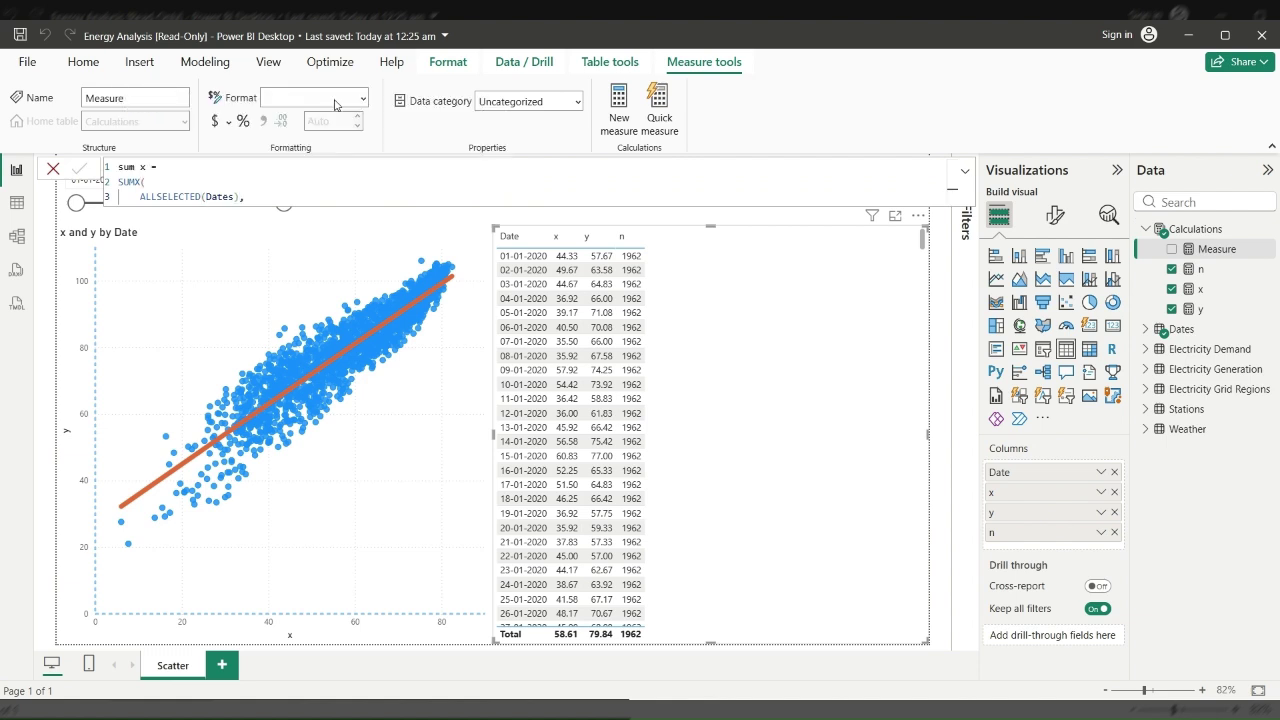
pyautogui.write(')')
pyautogui.press('Return')
pyautogui.click(268, 196)
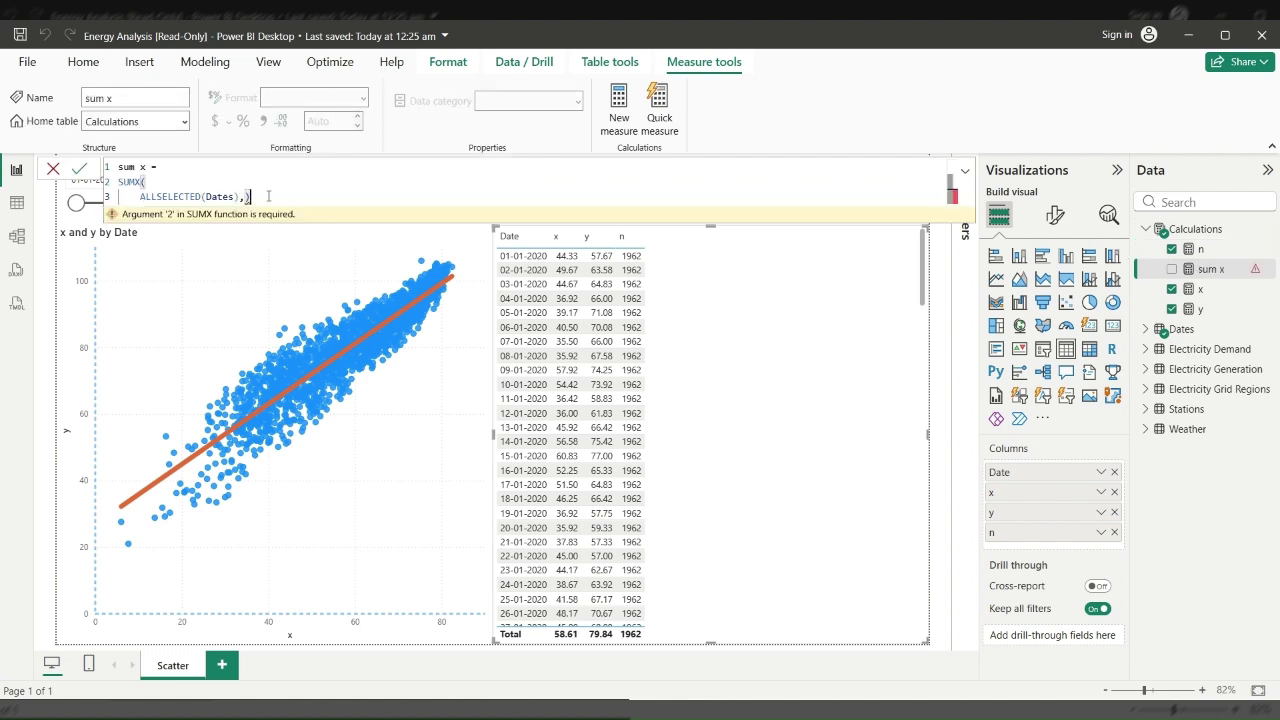
pyautogui.press('BackSpace')
# Step: Finish sum x with [x] on a new line as the SUMX expression, commit it and add it to the table visual
pyautogui.hotkey('shift', 'Return')
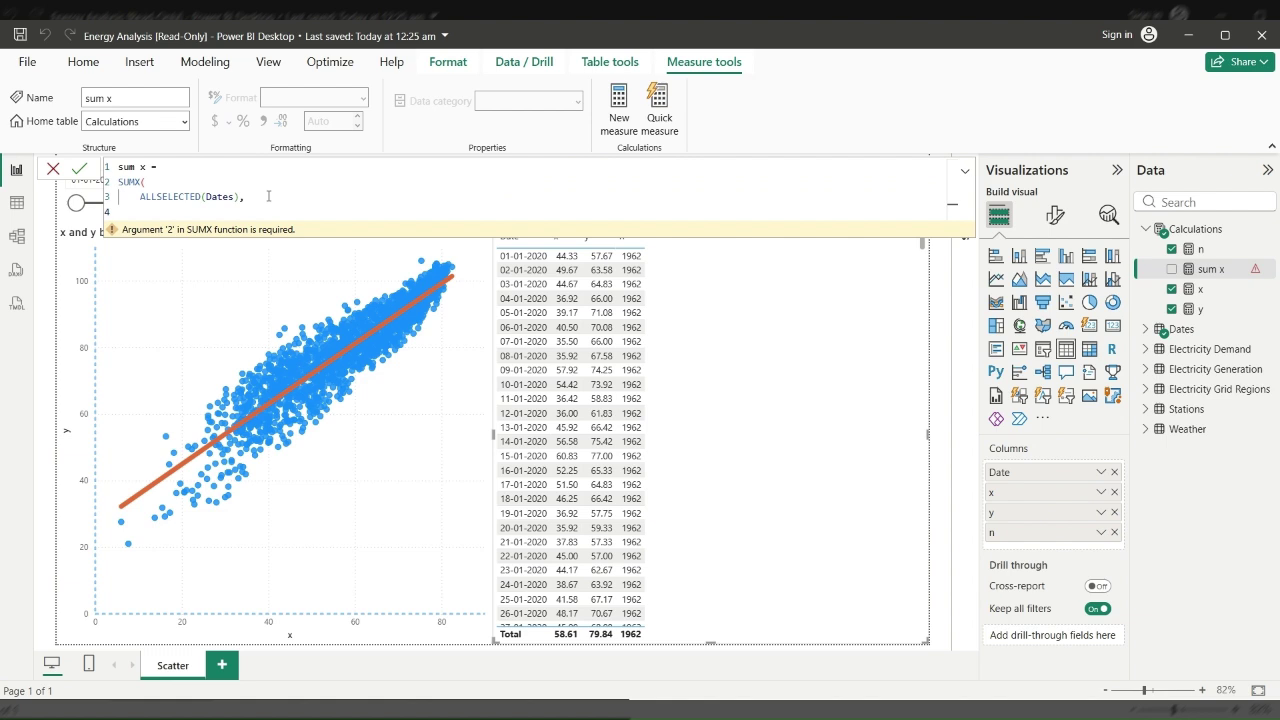
pyautogui.write('x')
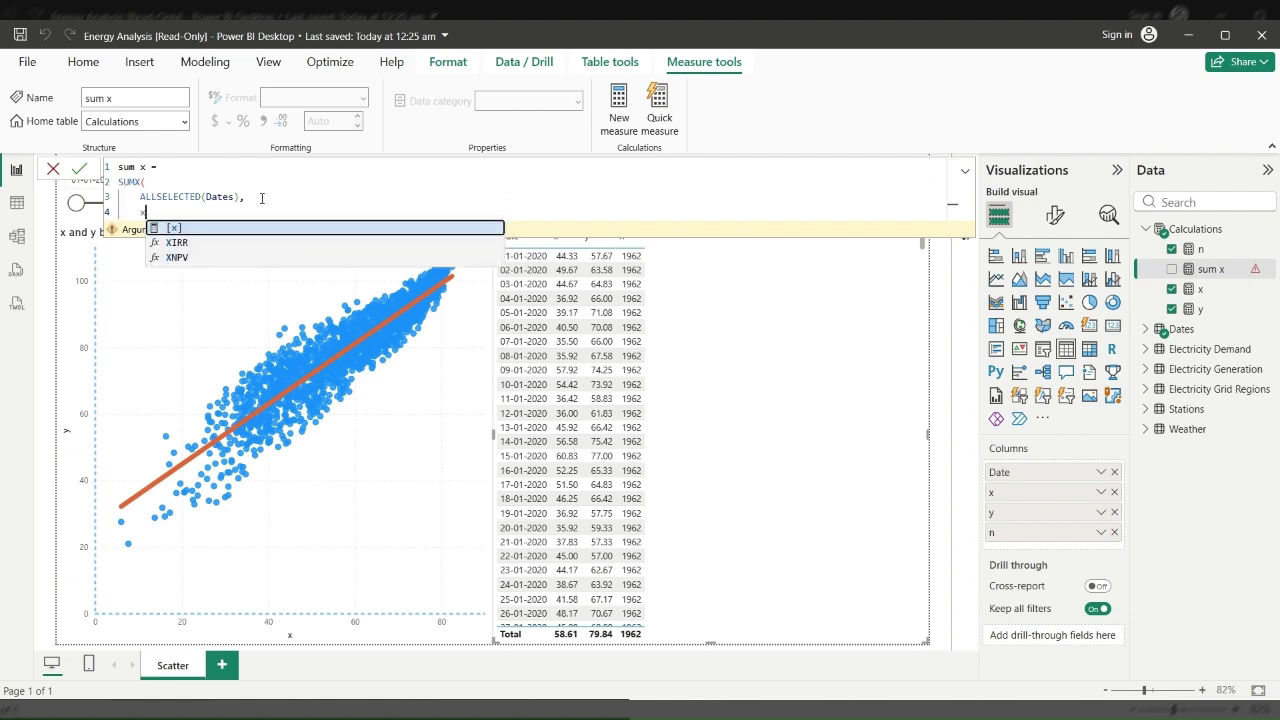
pyautogui.press('Tab')
pyautogui.write(')')
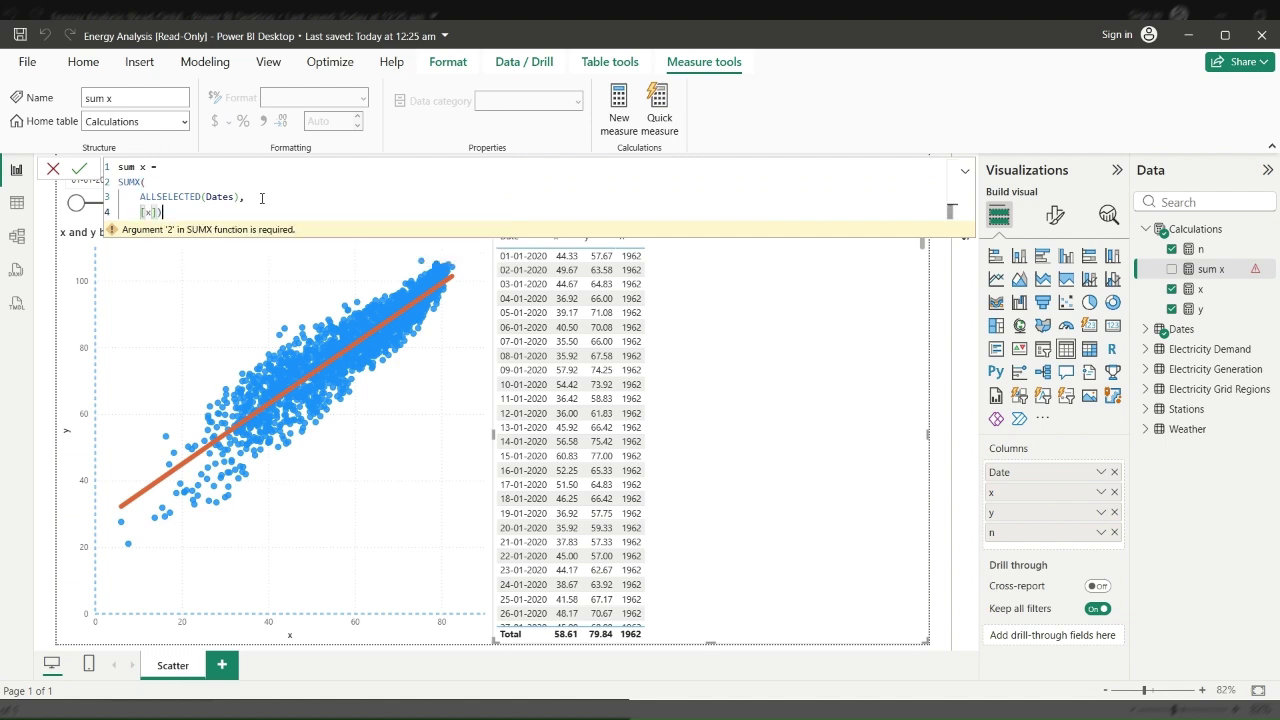
pyautogui.press('Return')
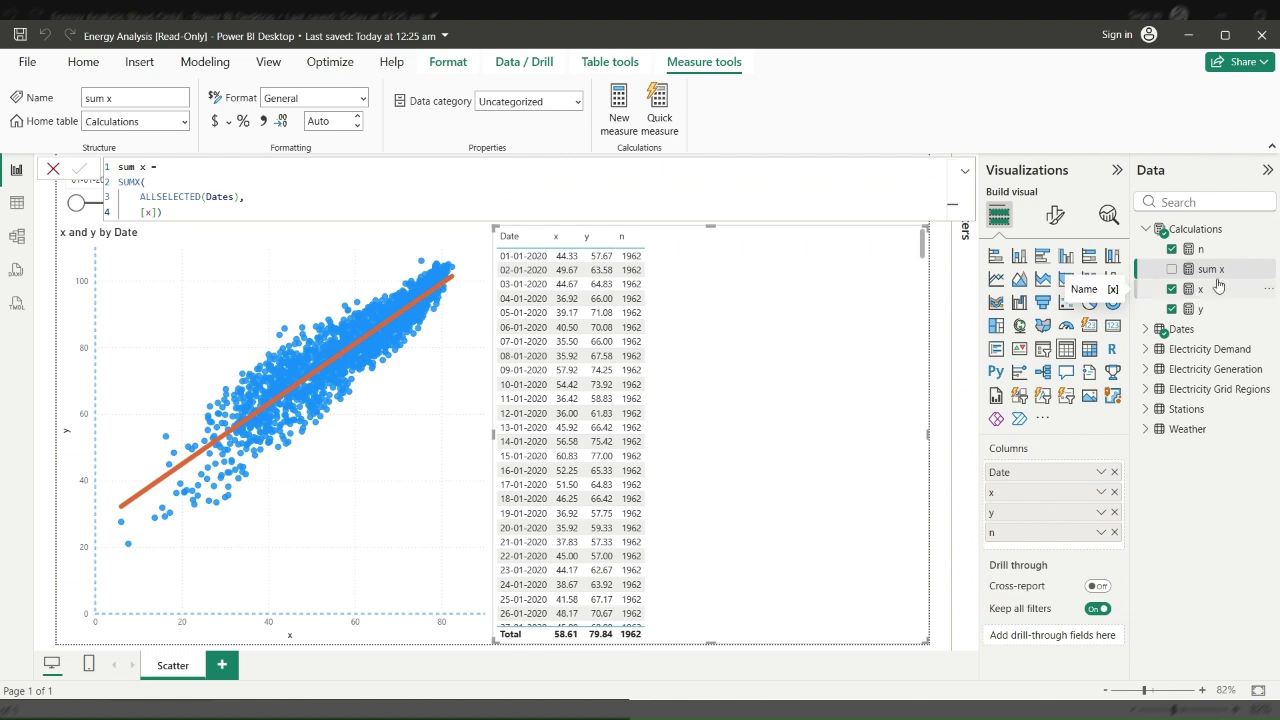
pyautogui.click(1172, 270)
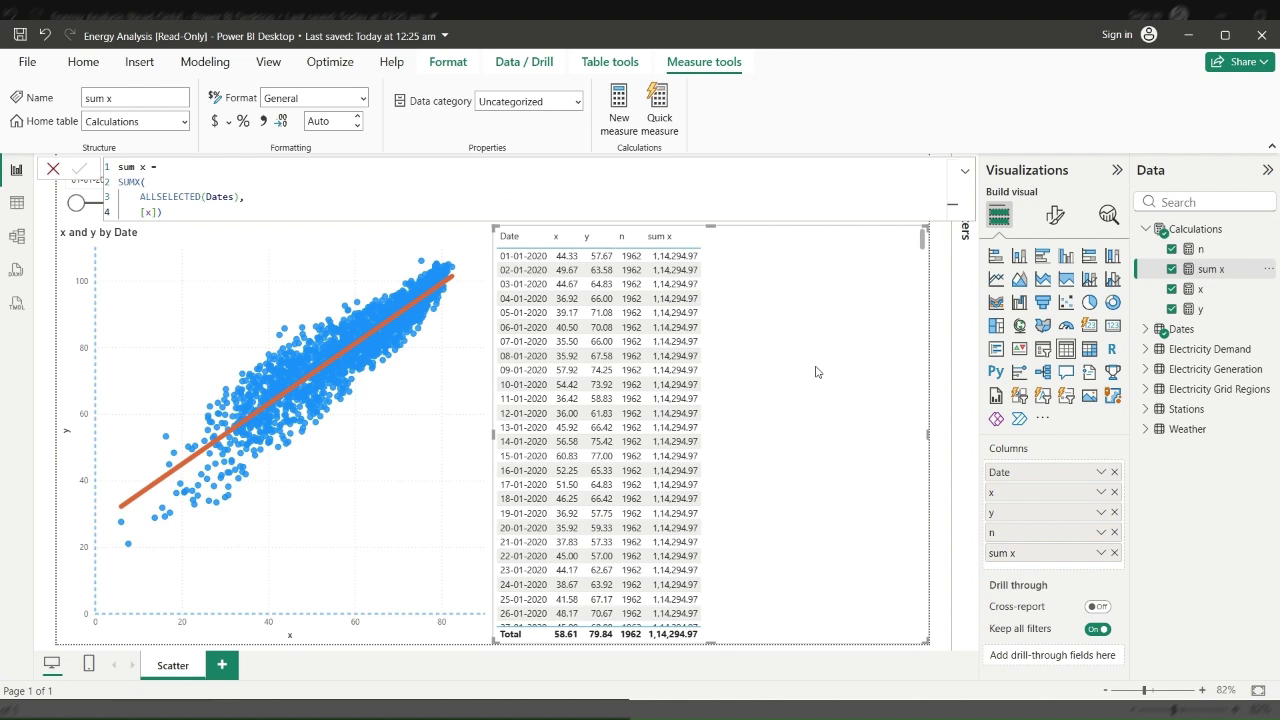
# Step: Add a measure named sum y to the Calculations table, starting its expression with SUMX
pyautogui.click(1186, 235)
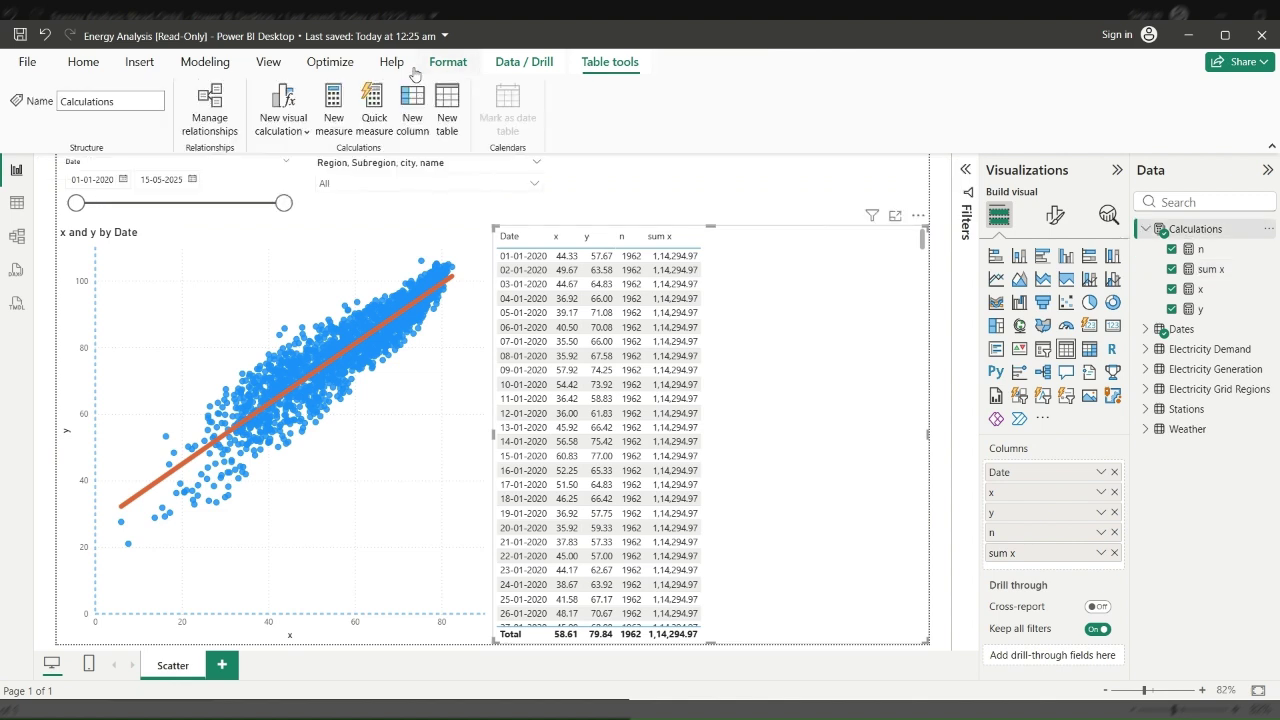
pyautogui.click(330, 108)
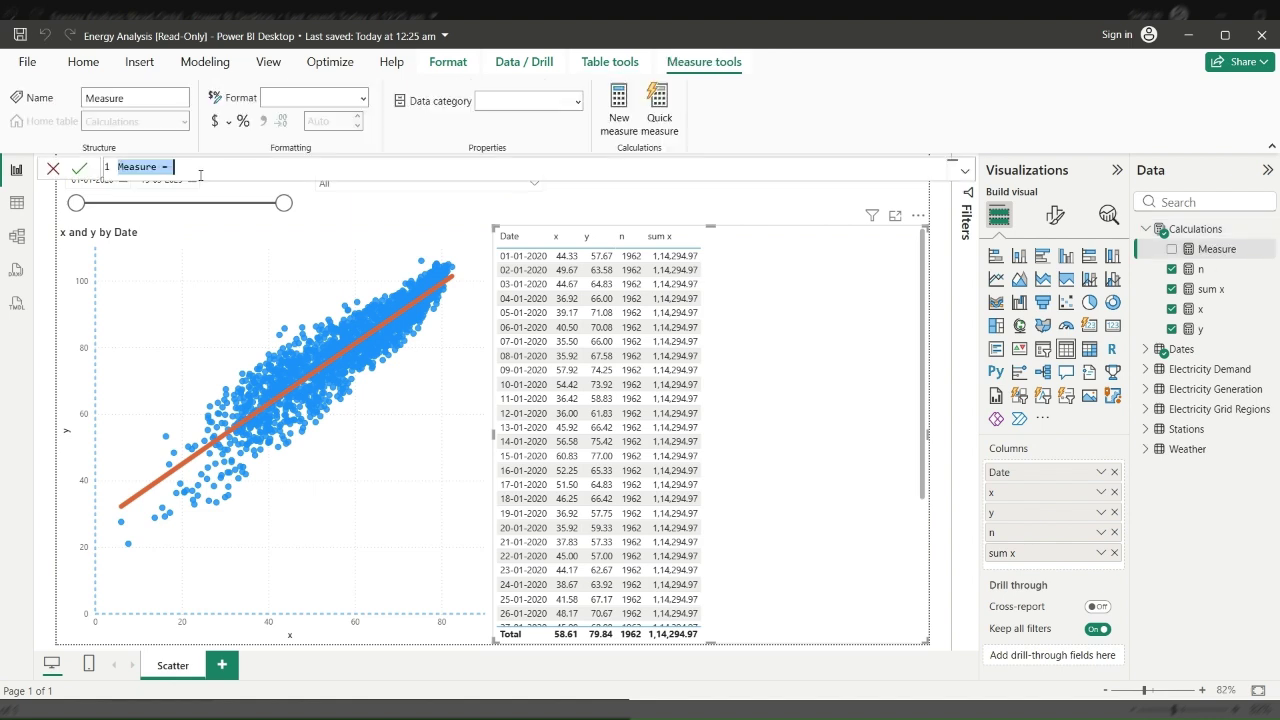
pyautogui.write('sum y')
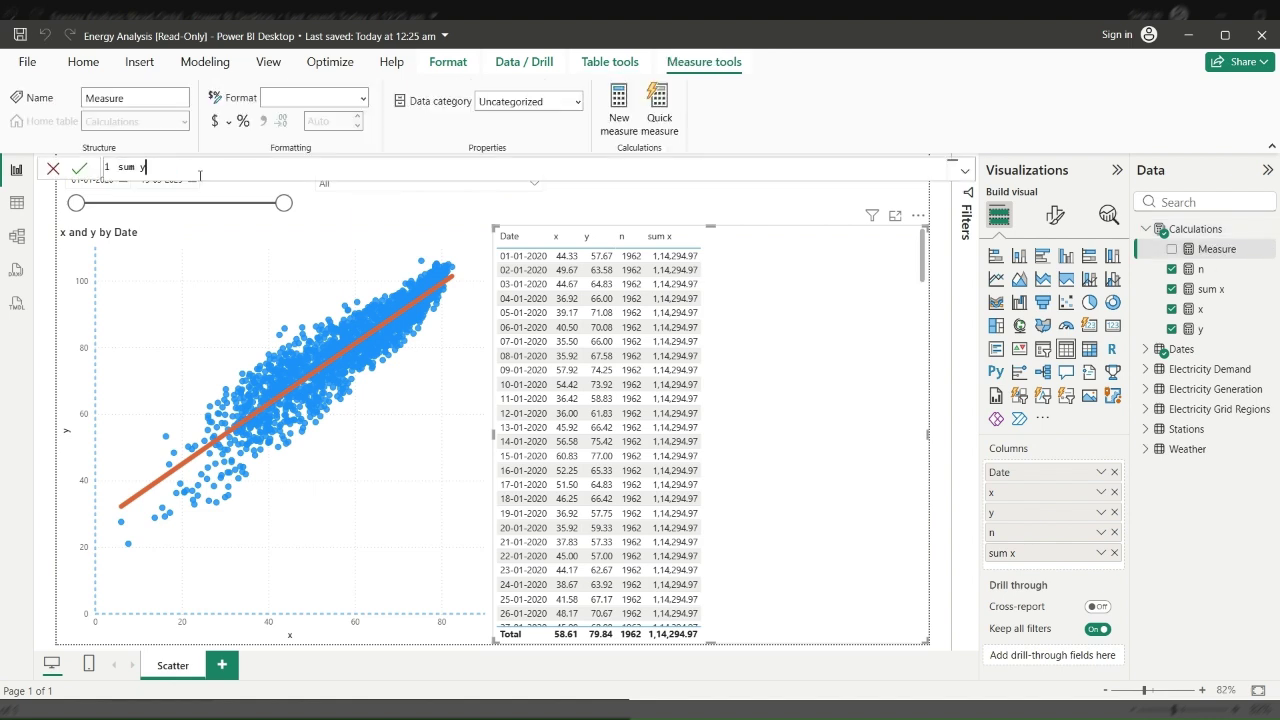
pyautogui.write(' = su')
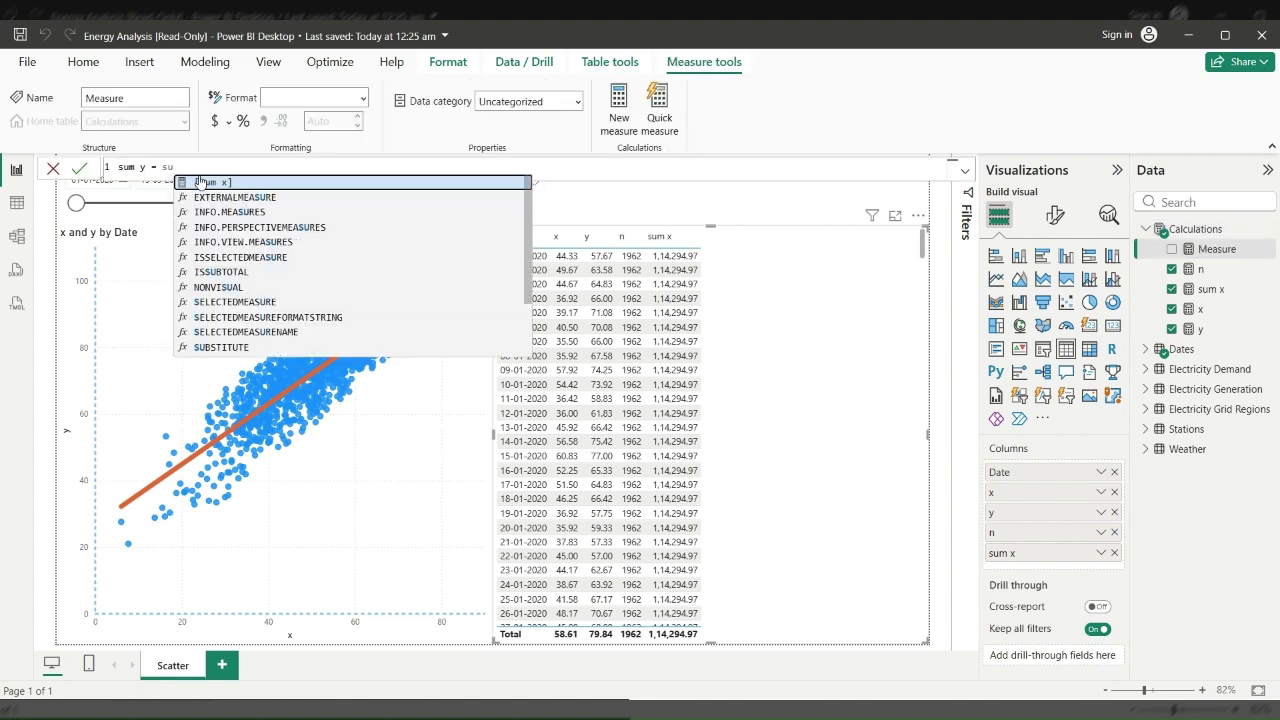
pyautogui.write('m')
pyautogui.press('Down')
pyautogui.press('Down')
pyautogui.press('Down')
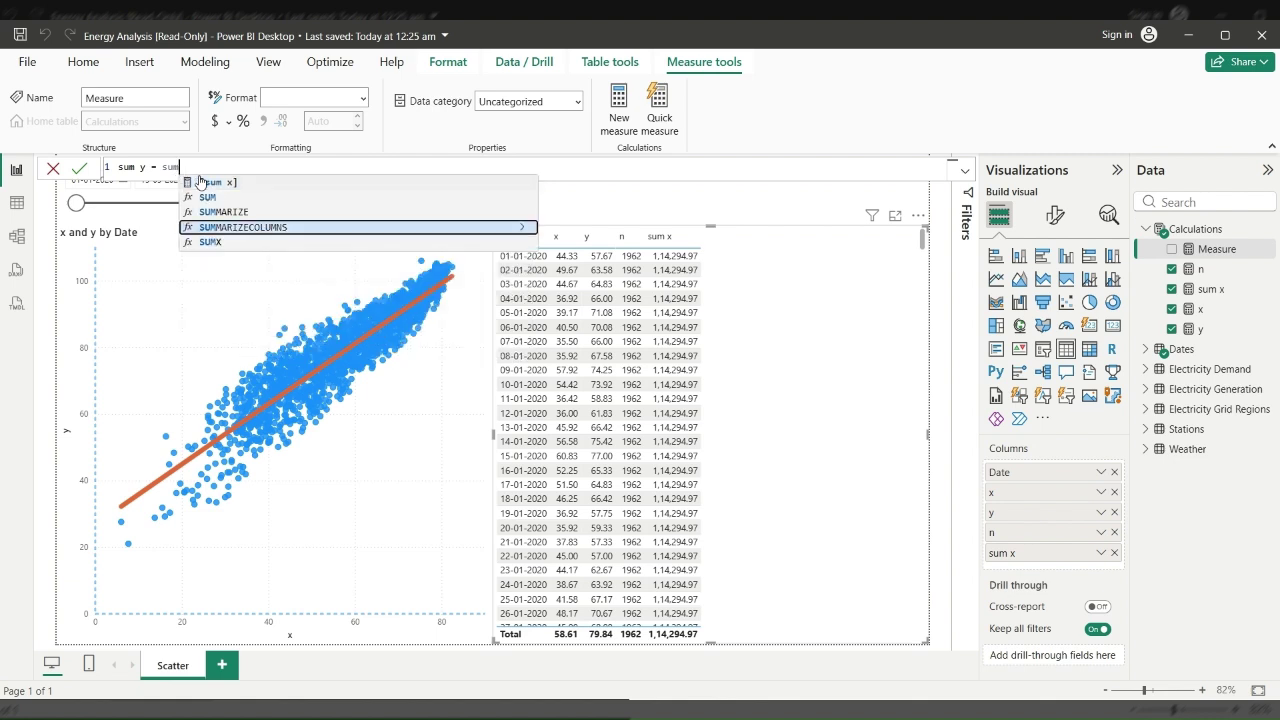
pyautogui.press('Down')
pyautogui.press('Tab')
# Step: Enter ALLSELECTED(Dates) as the table argument of sum y's SUMX
pyautogui.write('a')
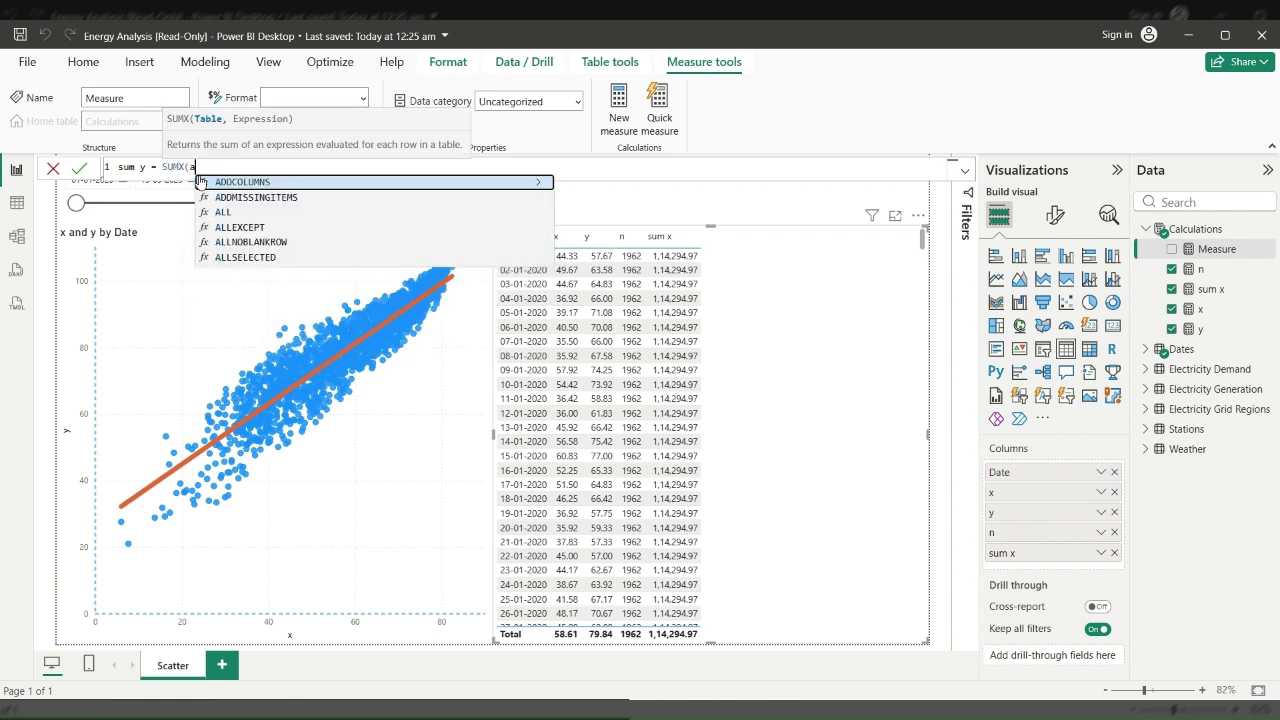
pyautogui.write('ll')
pyautogui.press('Down')
pyautogui.press('Down')
pyautogui.press('Down')
pyautogui.press('Tab')
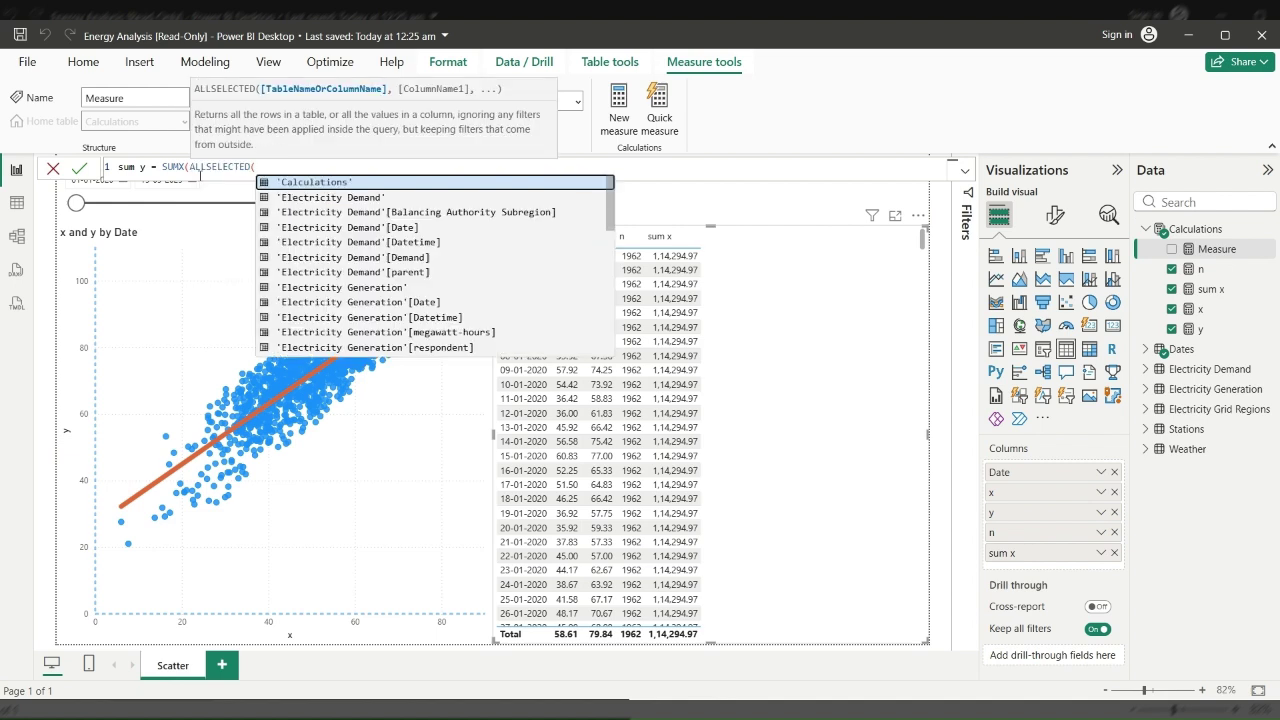
pyautogui.write('Dates')
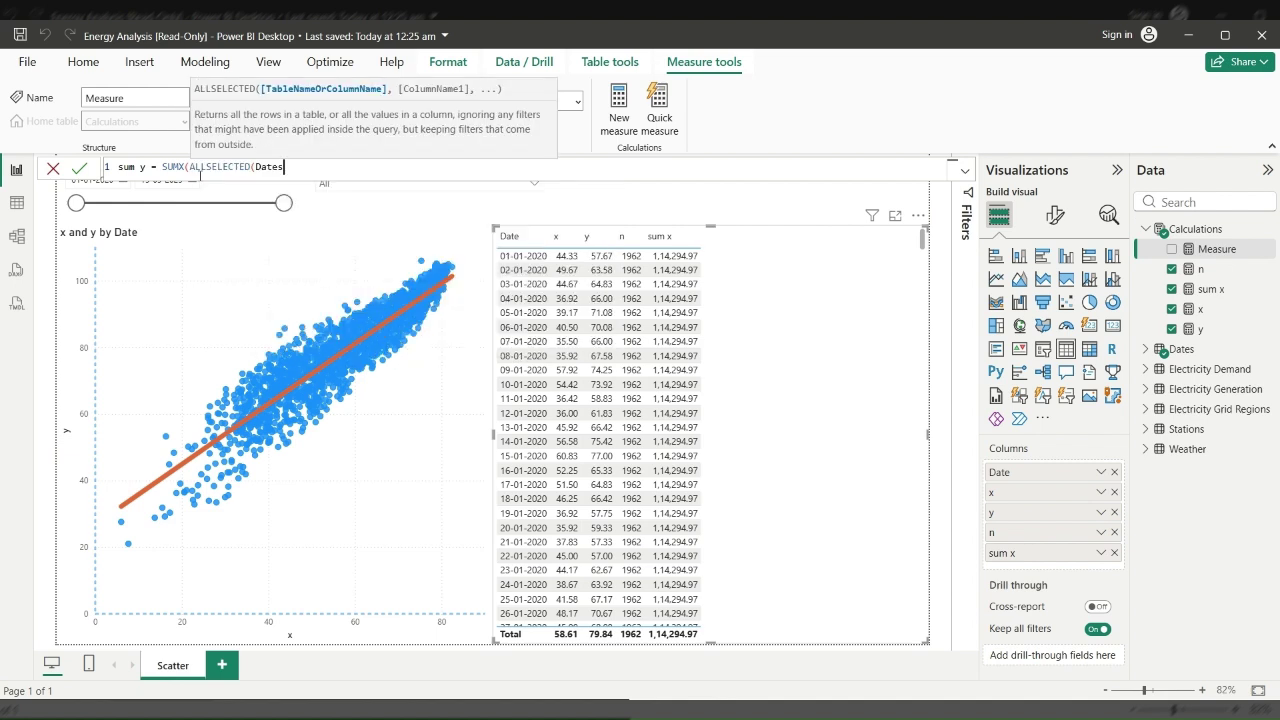
pyautogui.write('),')
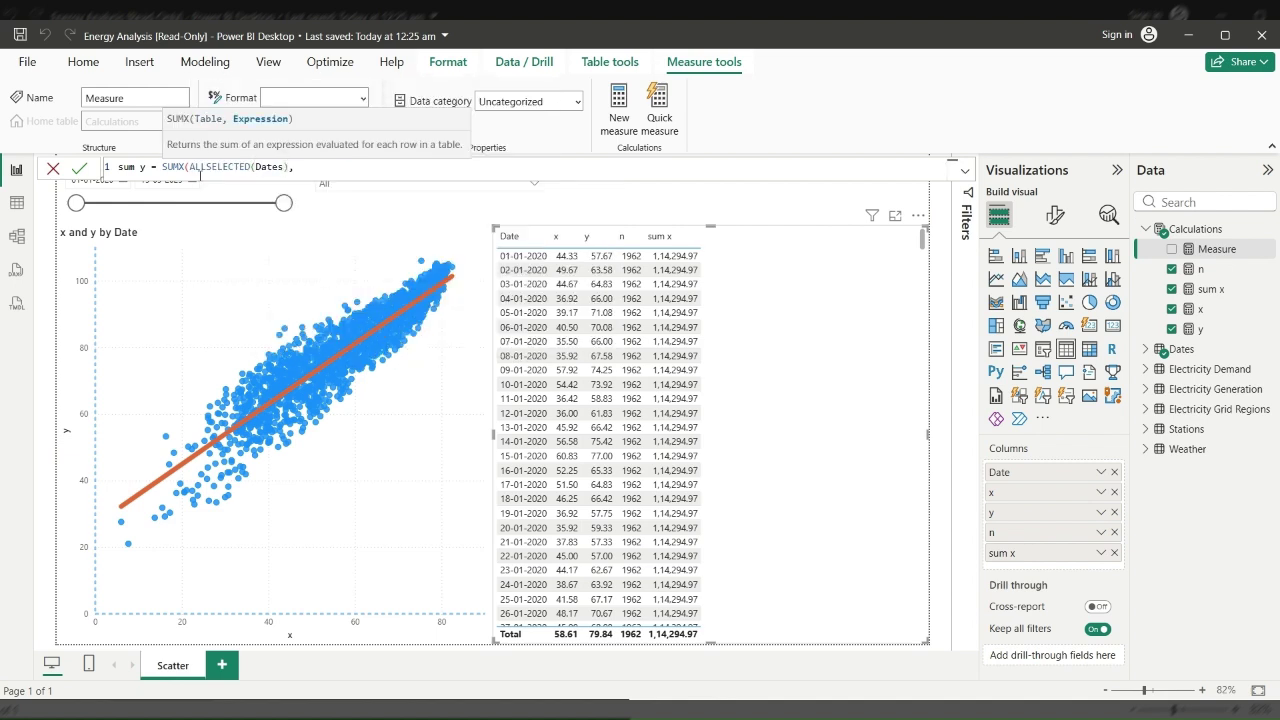
# Step: Finish sum y with [y] as the SUMX expression, commit it and add it to the table visual
pyautogui.write('[y])')
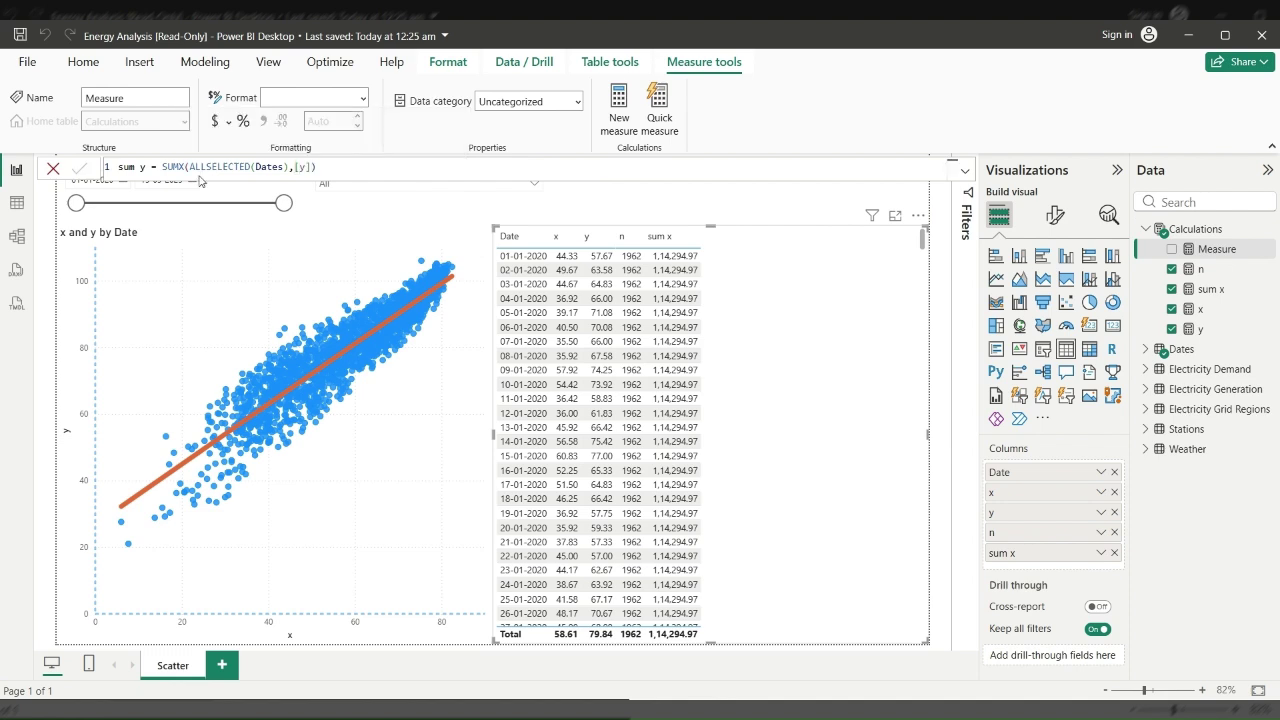
pyautogui.press('Return')
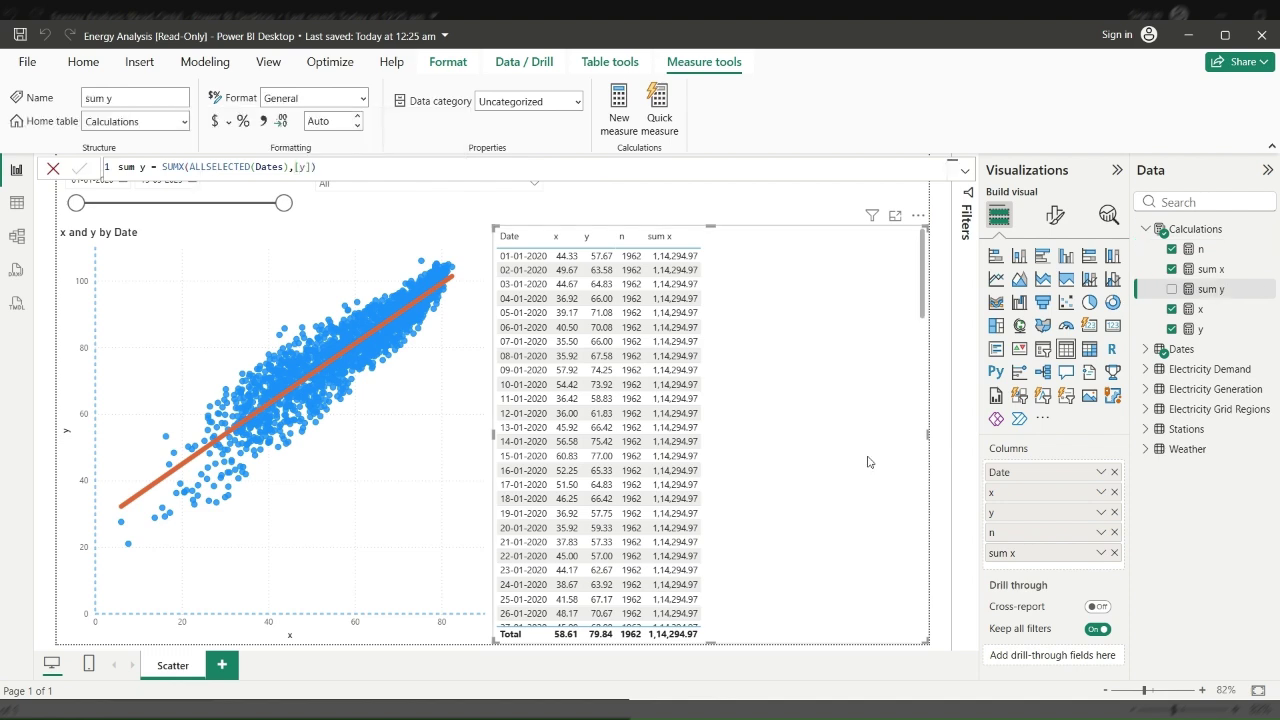
pyautogui.click(1186, 289)
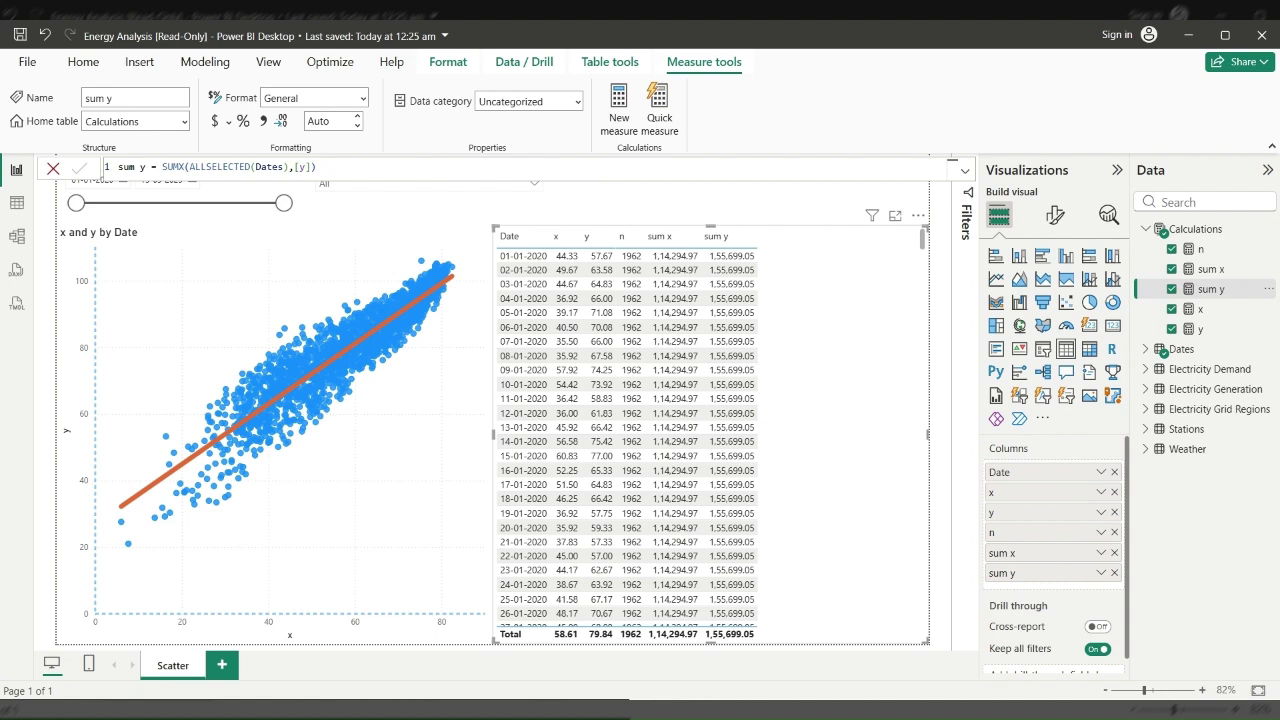
# Step: Add a measure named sum xy to the Calculations table, starting its expression with SUMX
pyautogui.click(1196, 229)
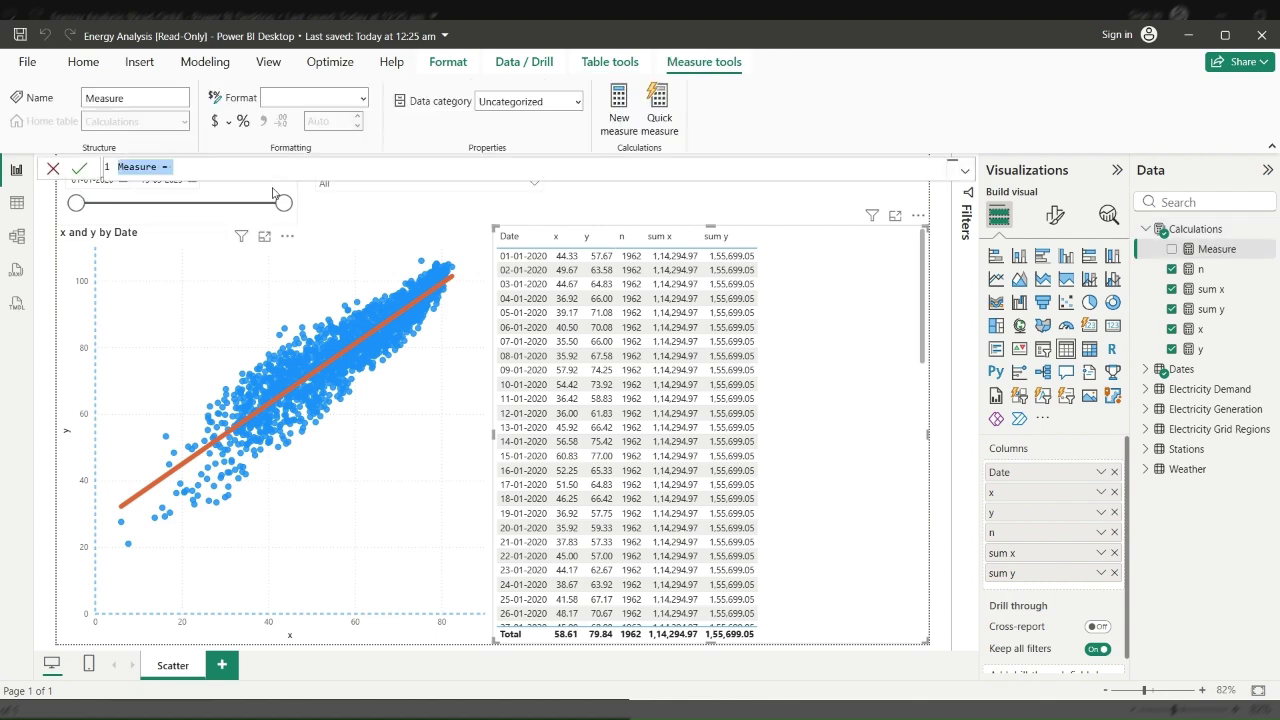
pyautogui.write('sum x')
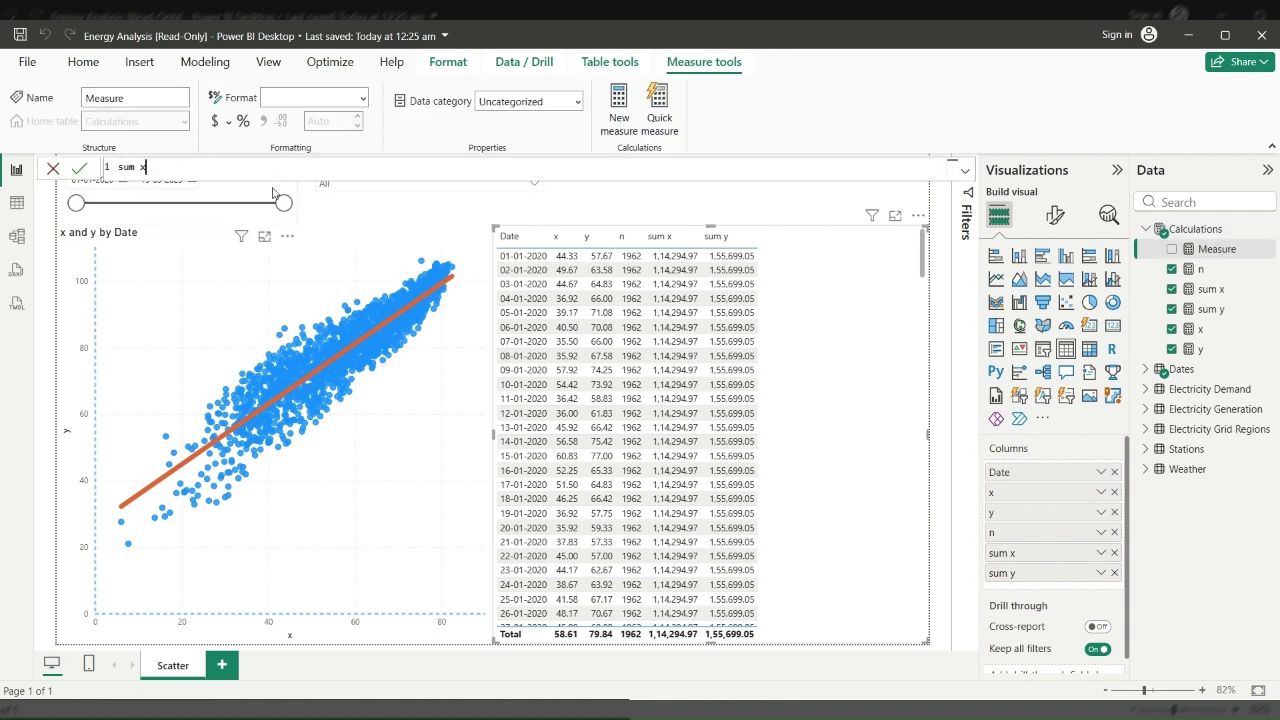
pyautogui.write('y = sum')
pyautogui.press('Down')
pyautogui.press('Down')
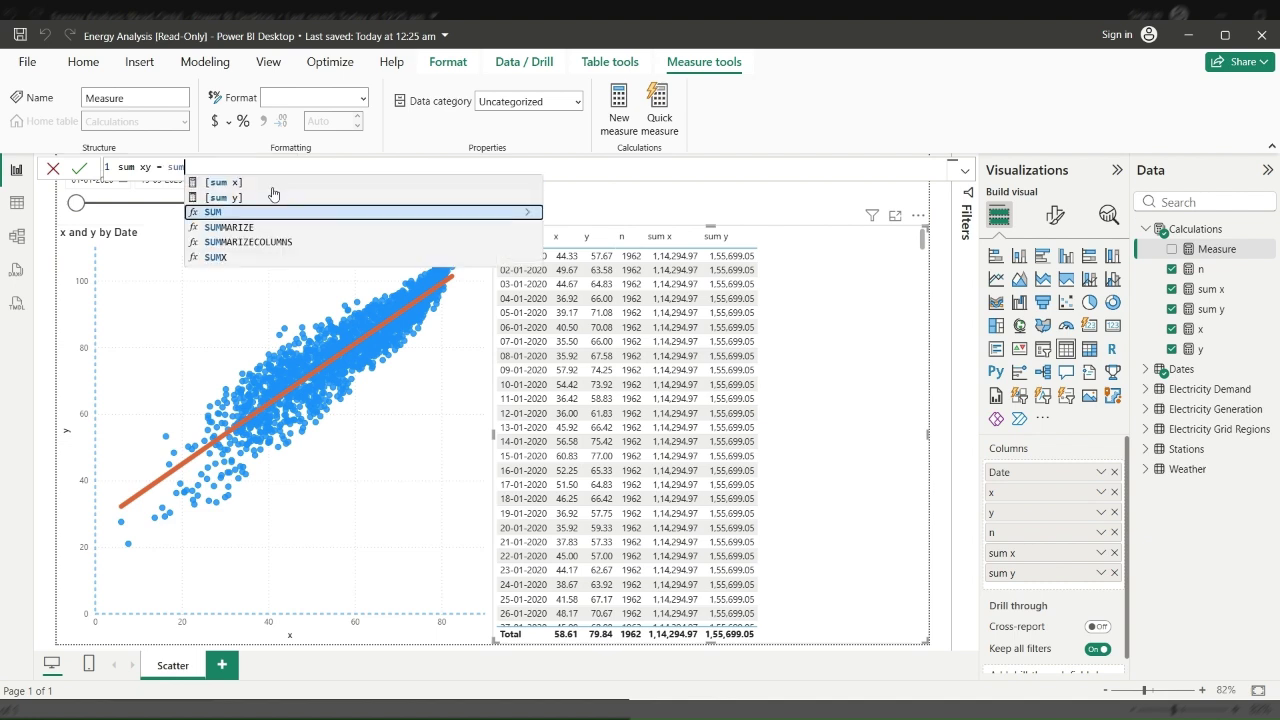
pyautogui.write('x')
pyautogui.press('Tab')
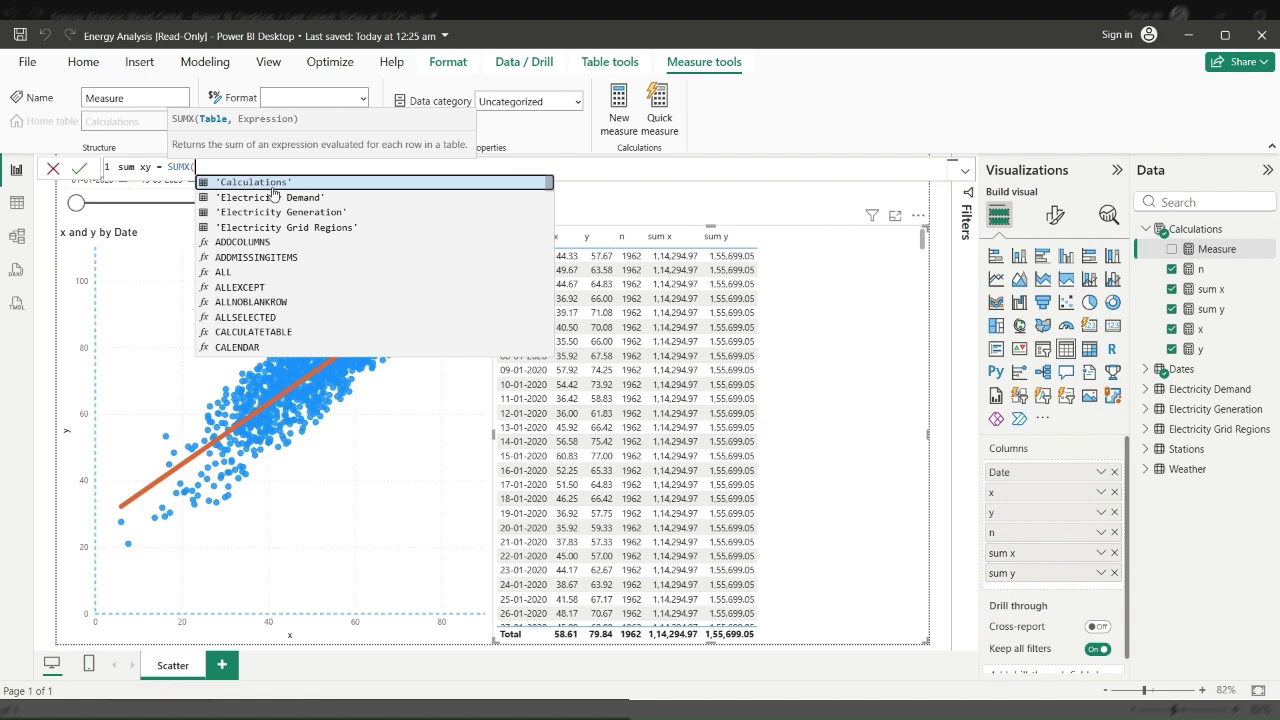
# Step: Enter ALLSELECTED(Dates) as the table argument of sum xy's SUMX
pyautogui.write('all')
pyautogui.press('Down')
pyautogui.press('Down')
pyautogui.press('Down')
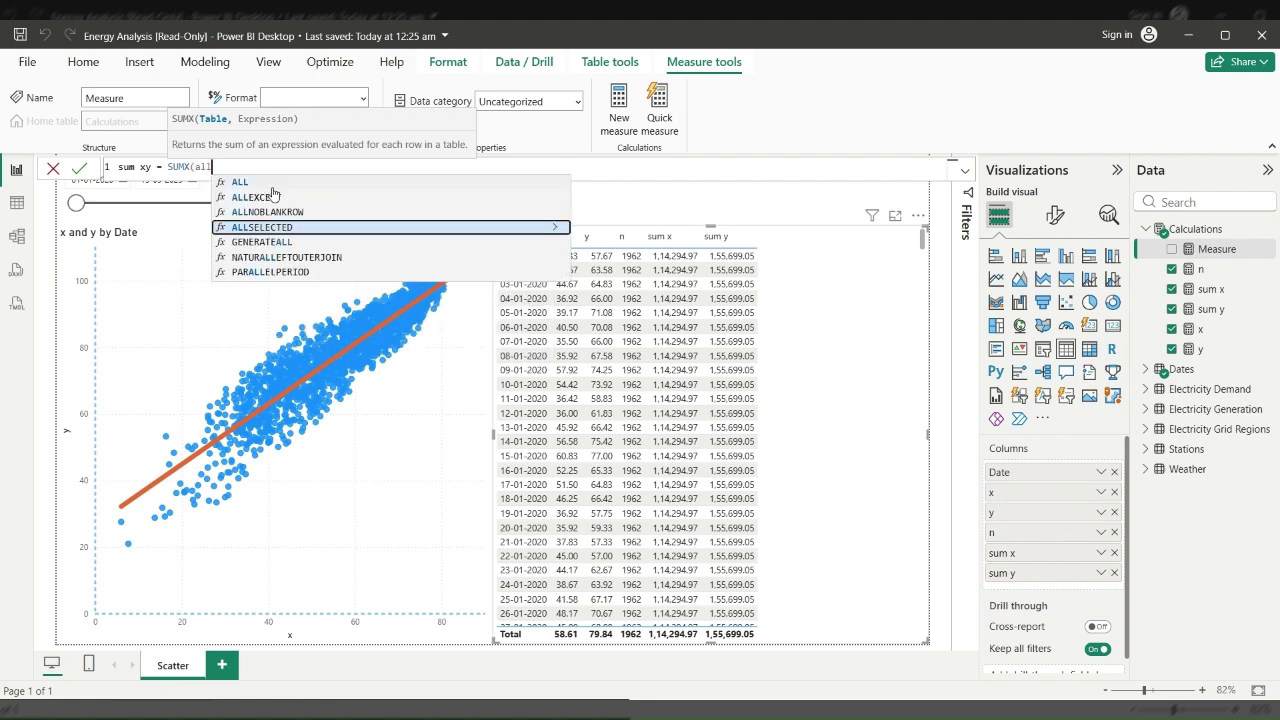
pyautogui.press('Tab')
pyautogui.write('Dates')
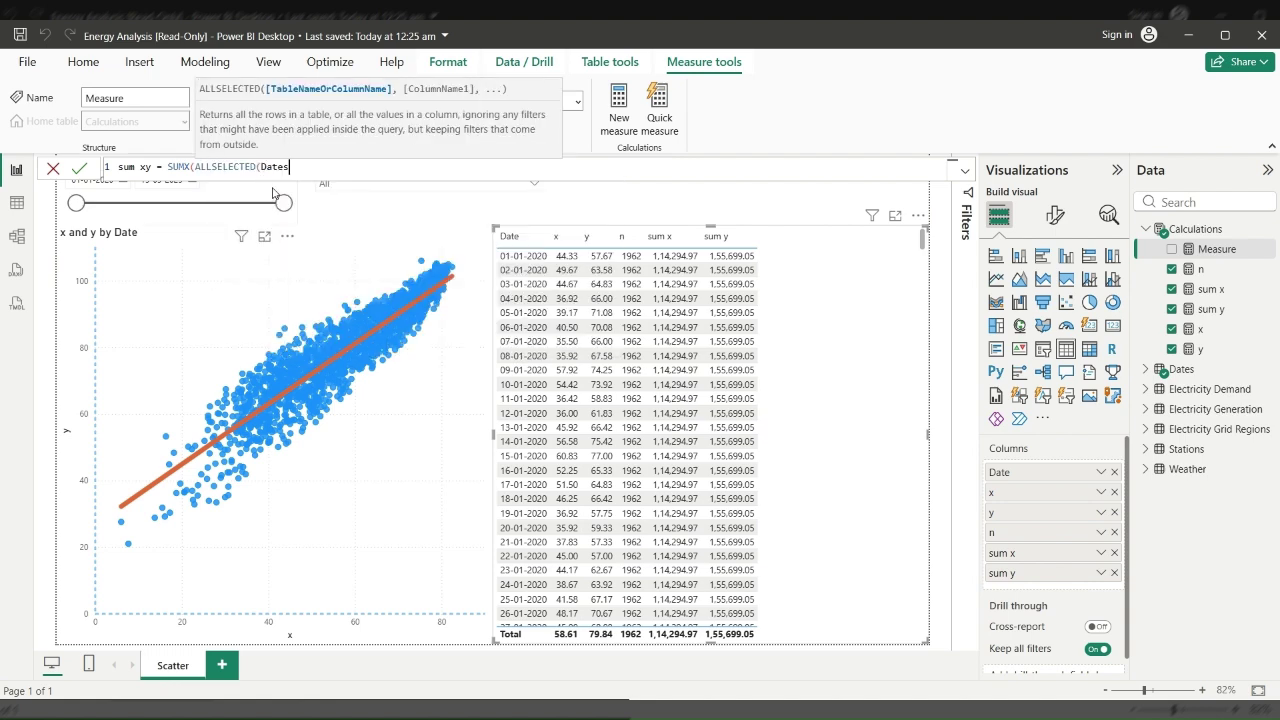
pyautogui.write('),')
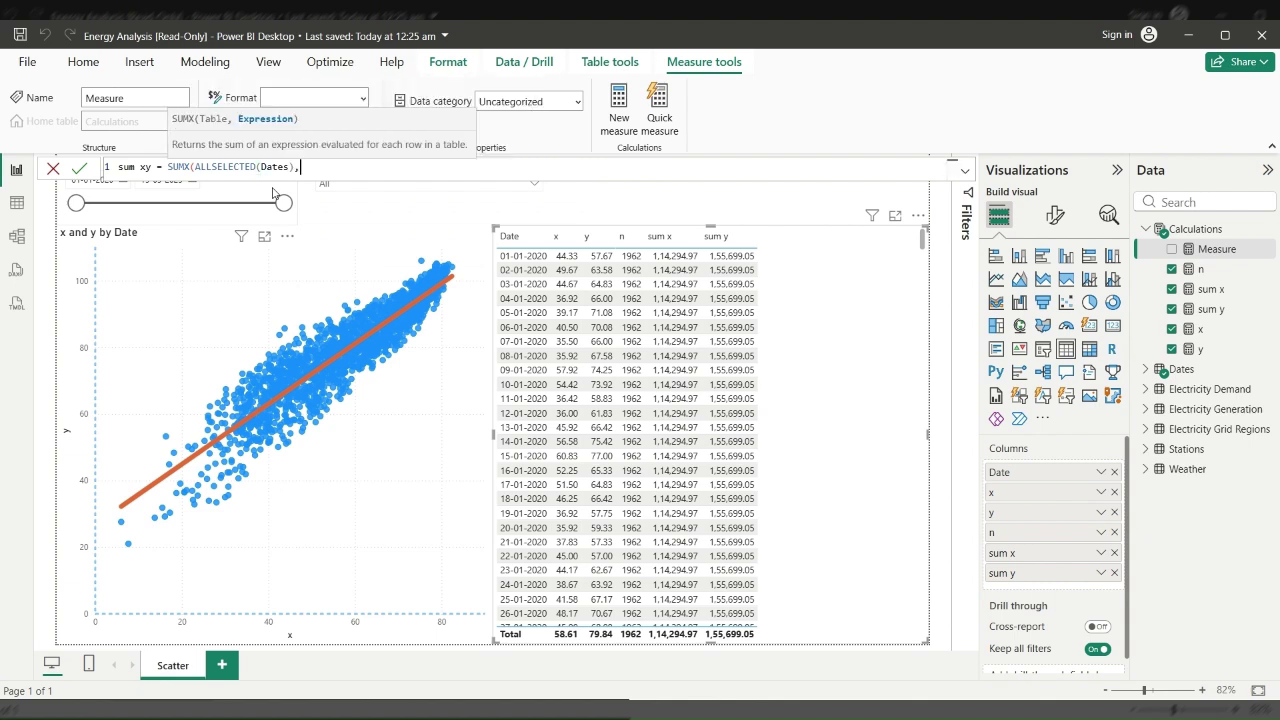
# Step: Finish sum xy with [x] * [y] as the SUMX expression, commit it and add it to the table visual
pyautogui.write(' x')
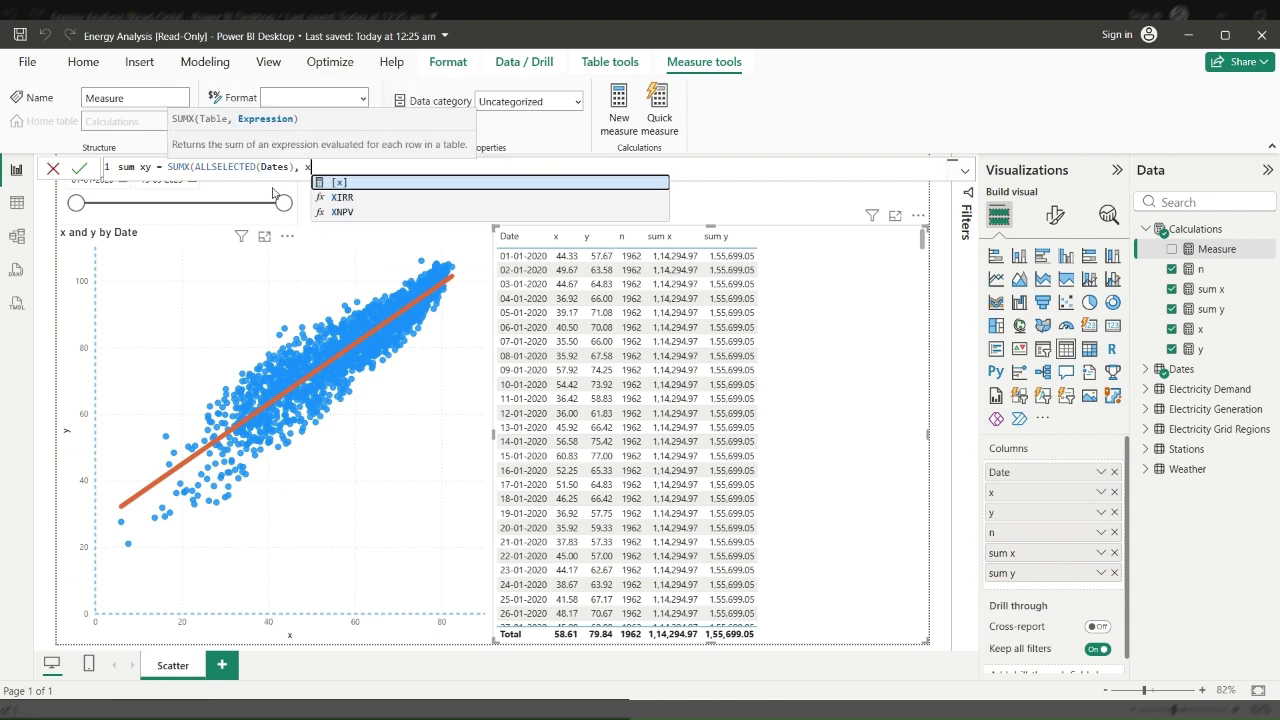
pyautogui.write('*')
pyautogui.press('BackSpace')
pyautogui.press('Tab')
pyautogui.write('*')
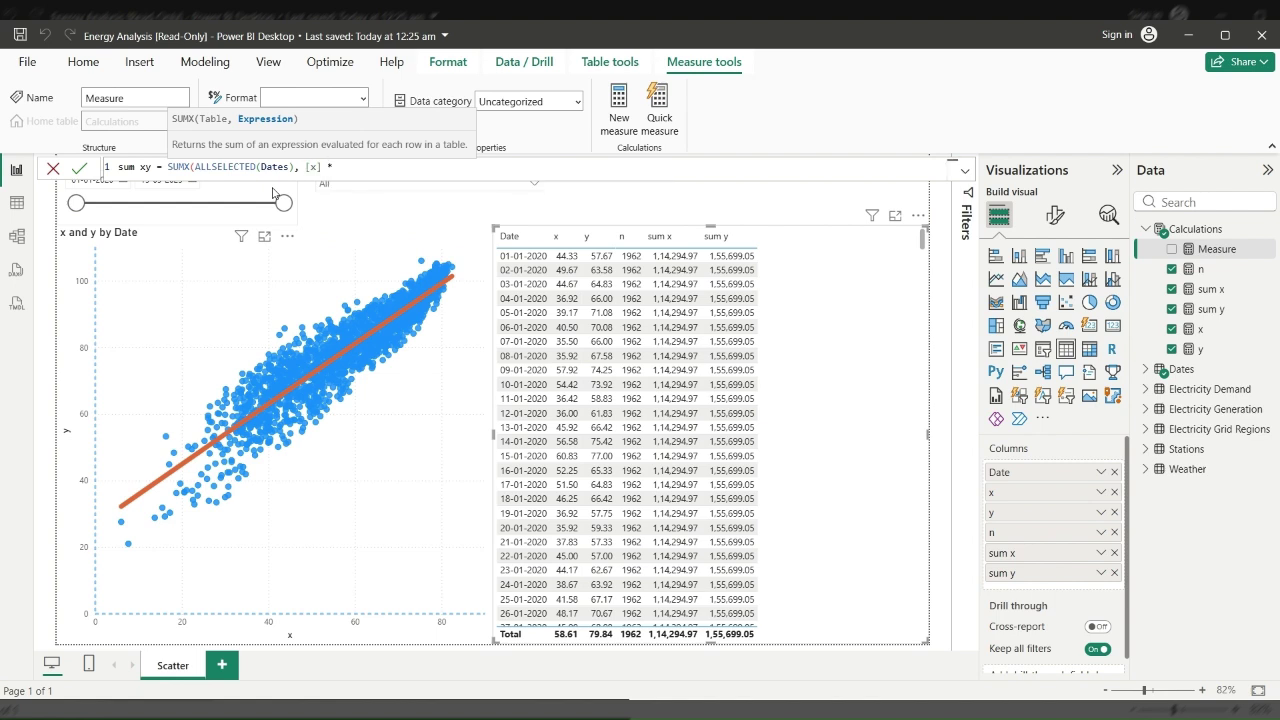
pyautogui.write(' [y])')
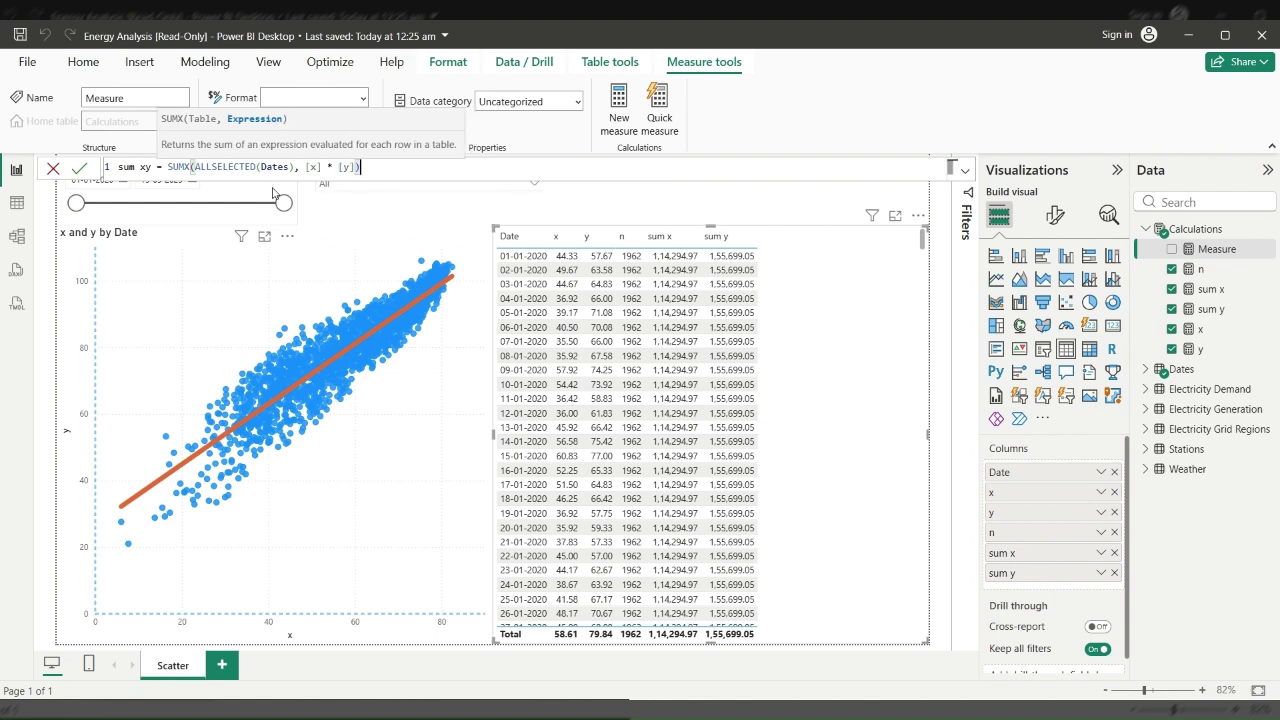
pyautogui.press('Return')
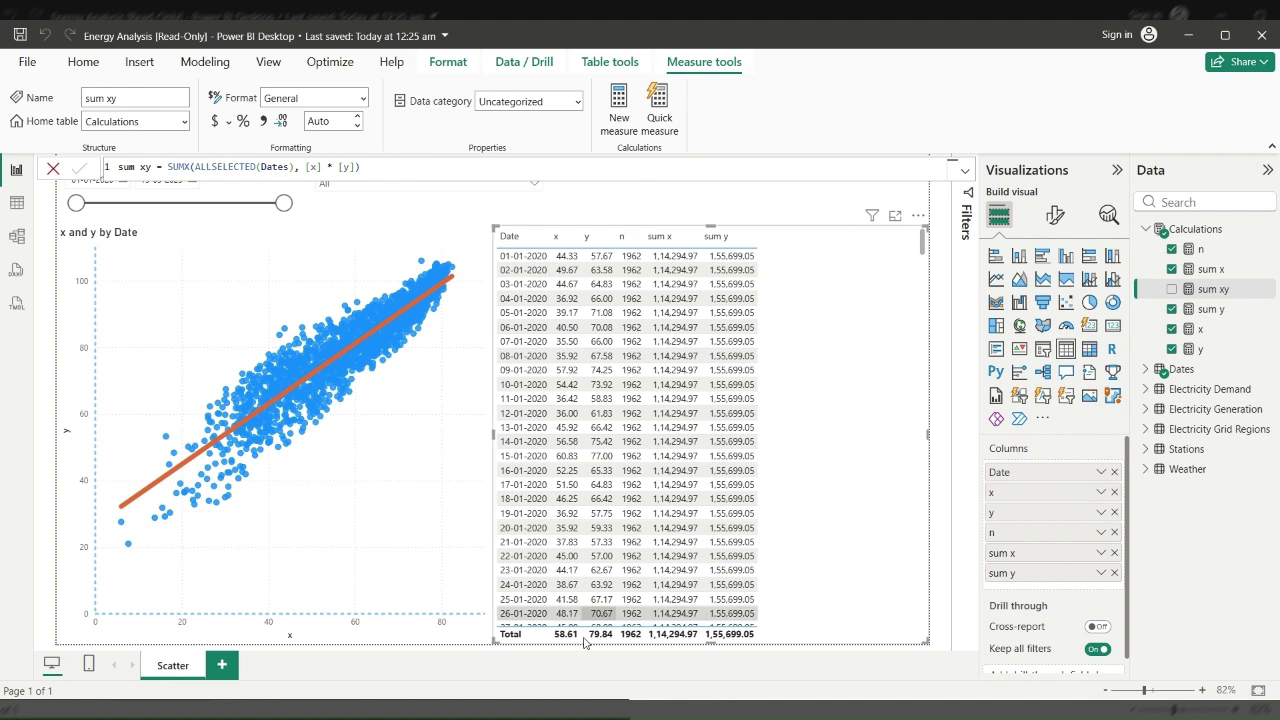
pyautogui.click(1172, 290)
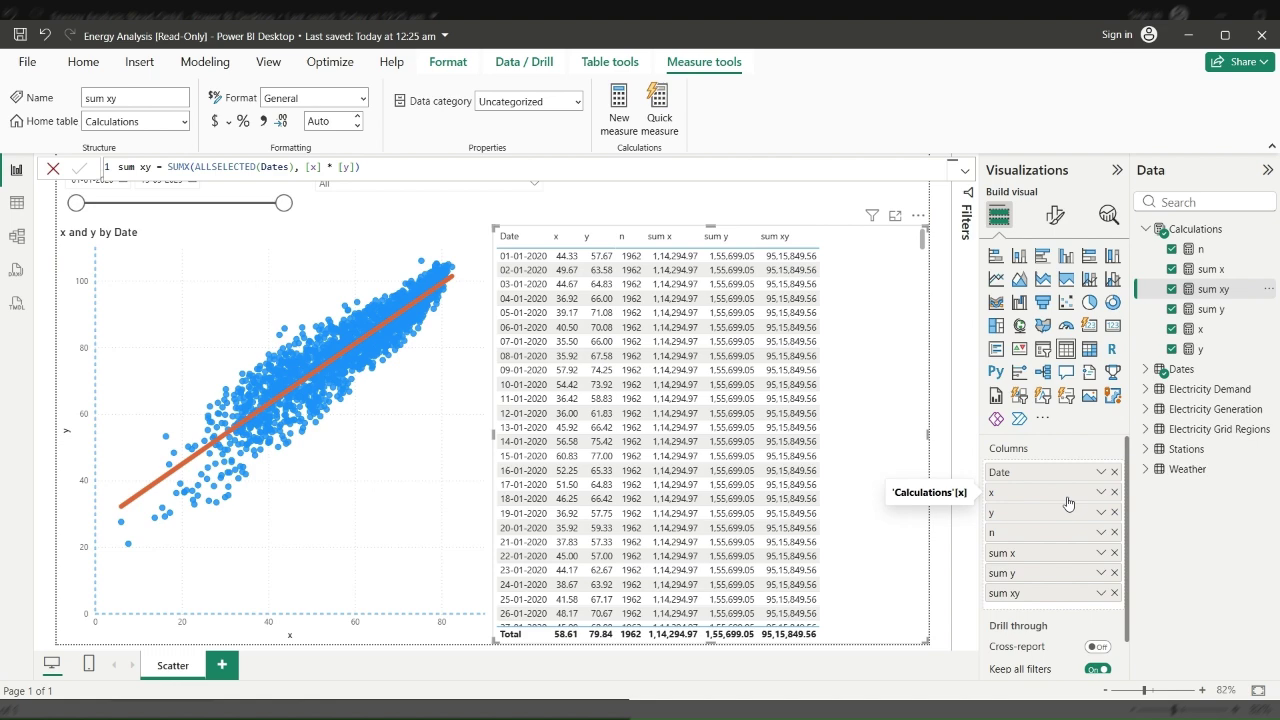
# Step: Add a measure named sum x-squared to the Calculations table, starting its expression with SUMX
pyautogui.click(686, 207)
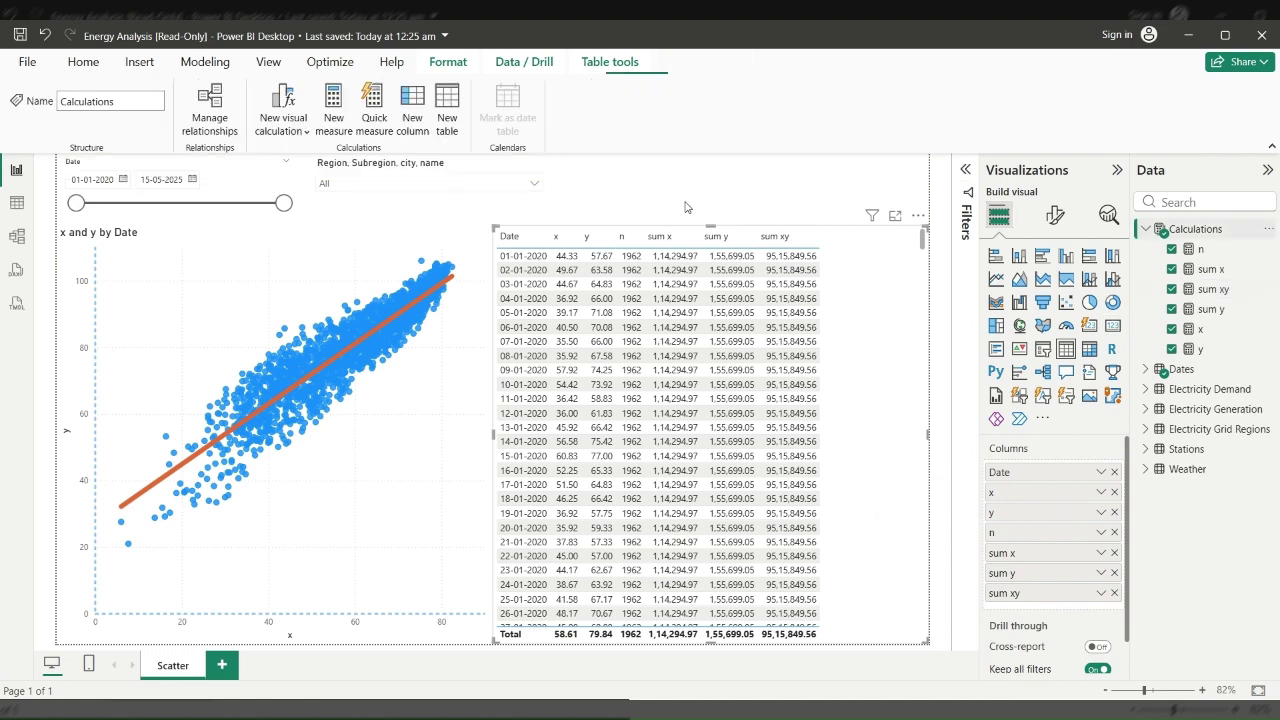
pyautogui.click(348, 108)
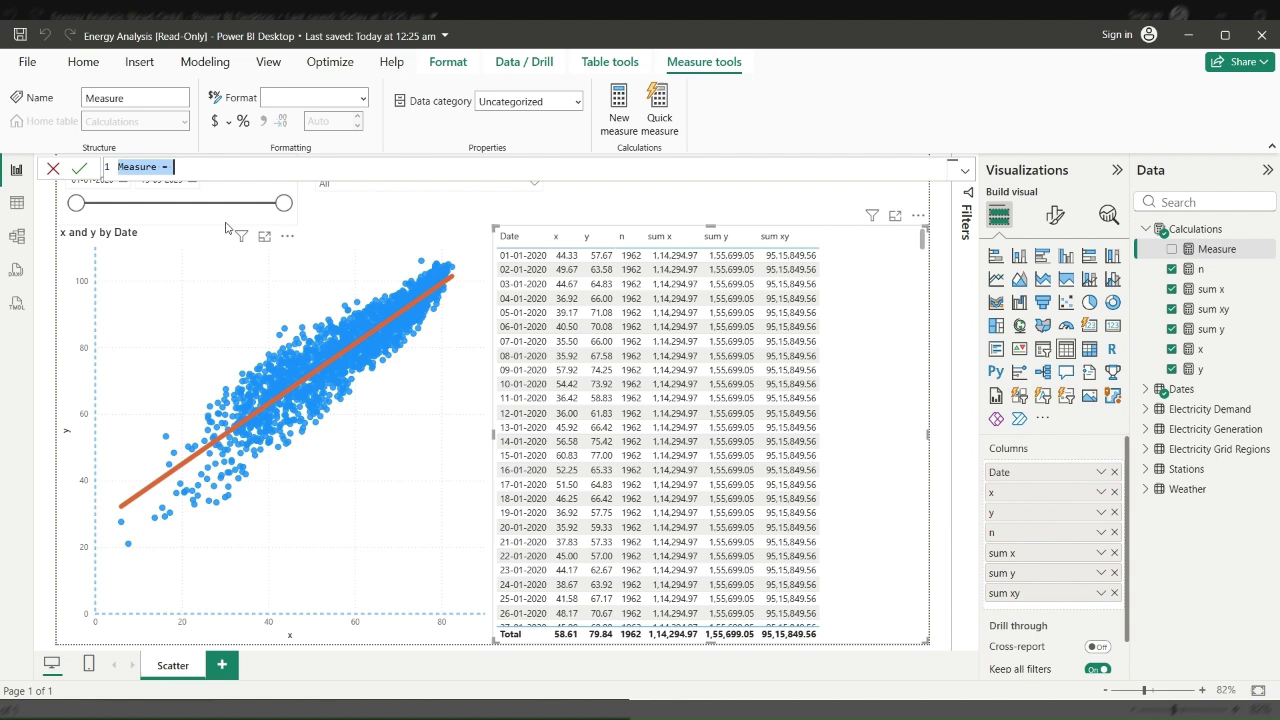
pyautogui.write('su')
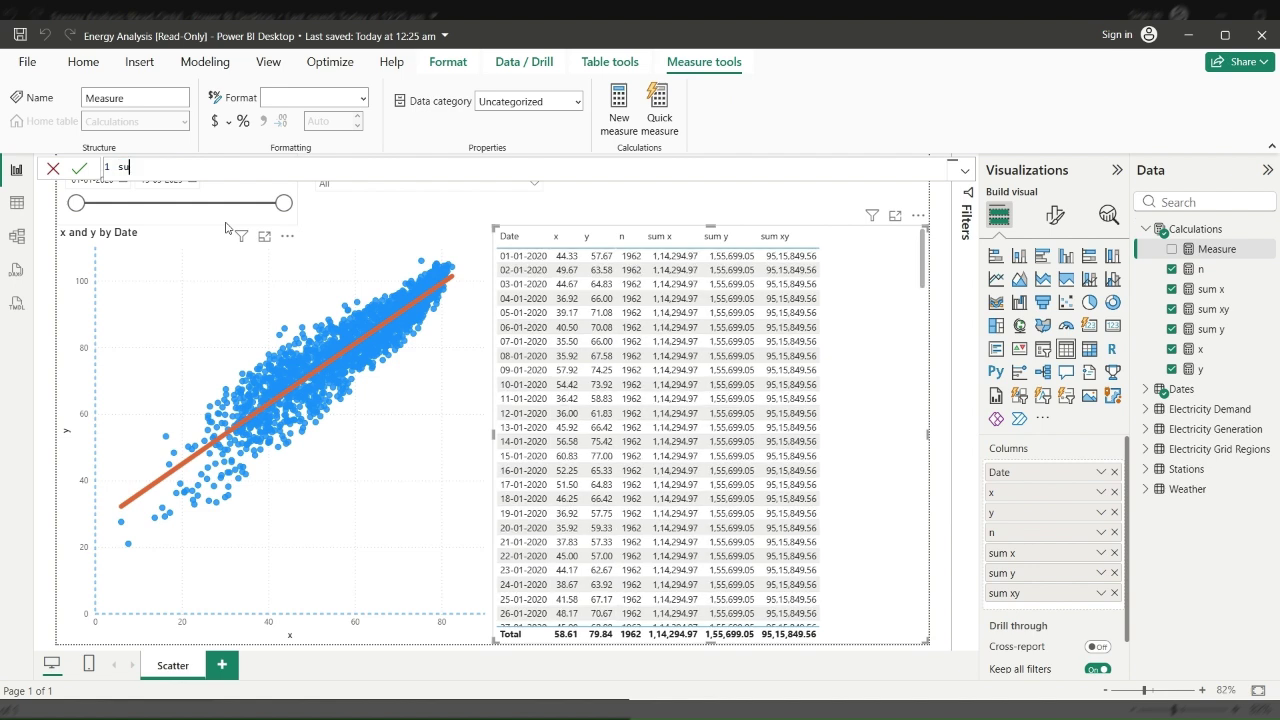
pyautogui.write('m x-squarred')
pyautogui.press('BackSpace')
pyautogui.write('d = s')
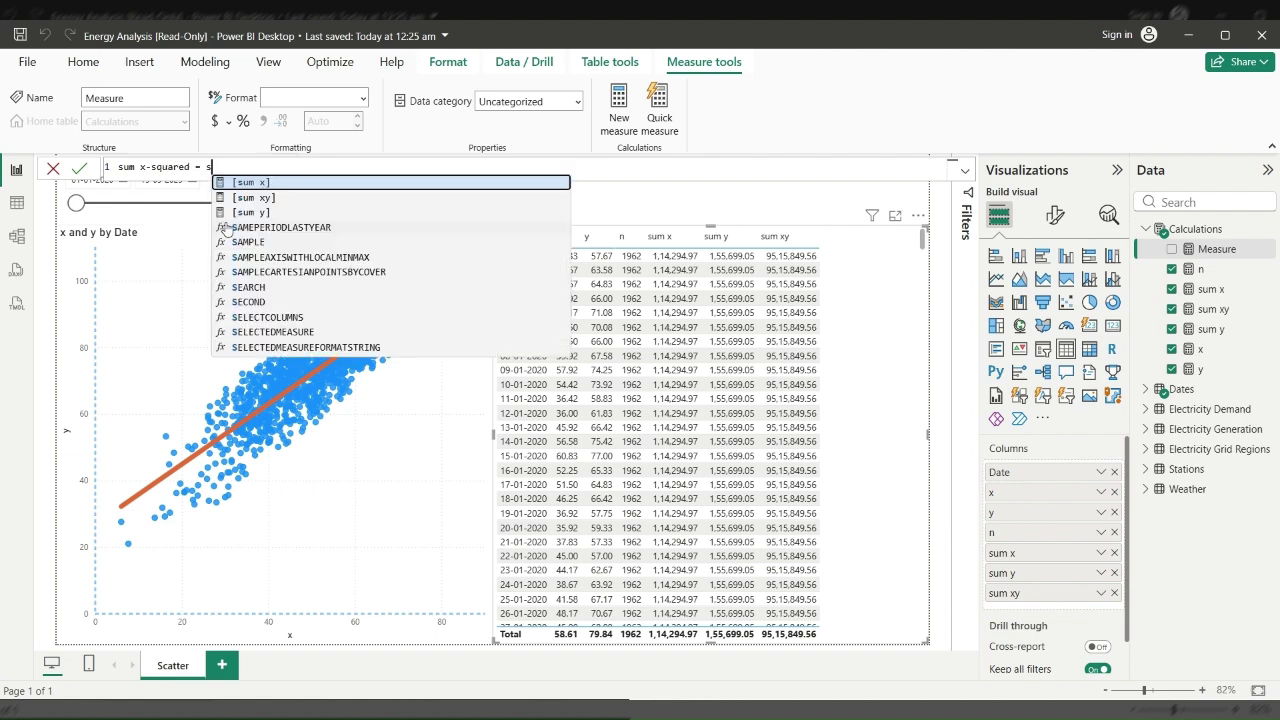
pyautogui.write('um')
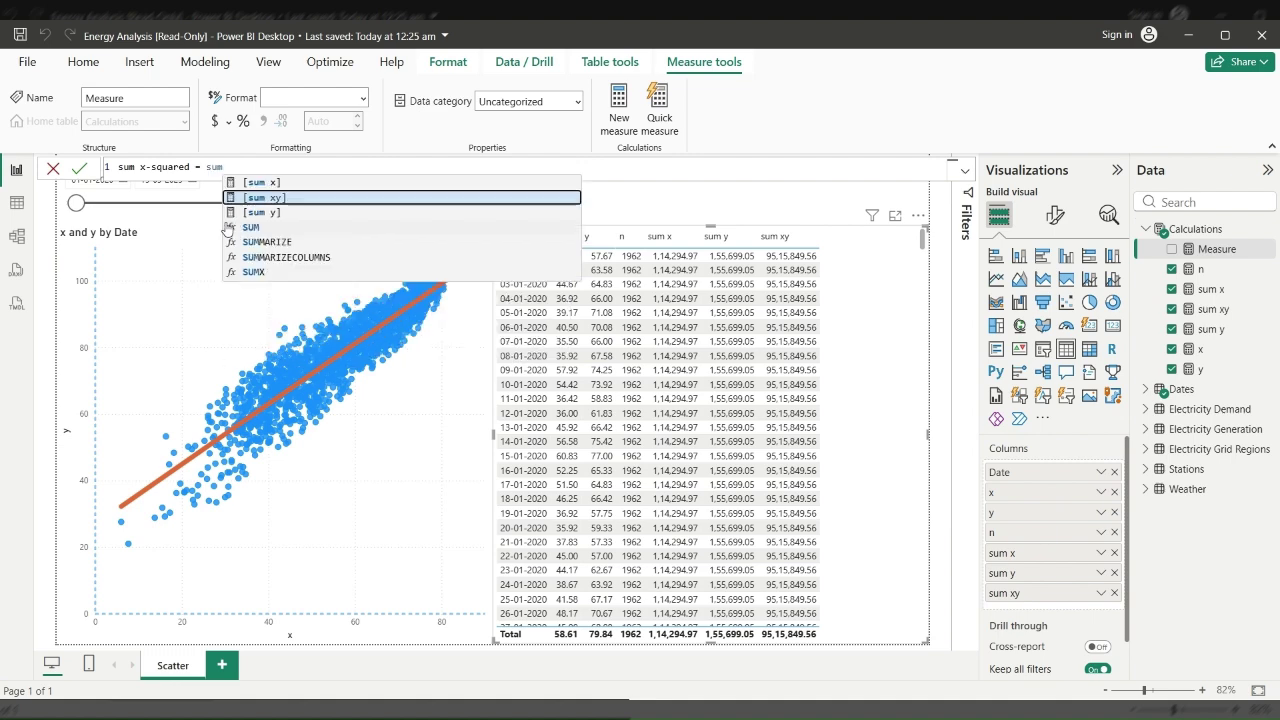
pyautogui.write('x')
pyautogui.press('Tab')
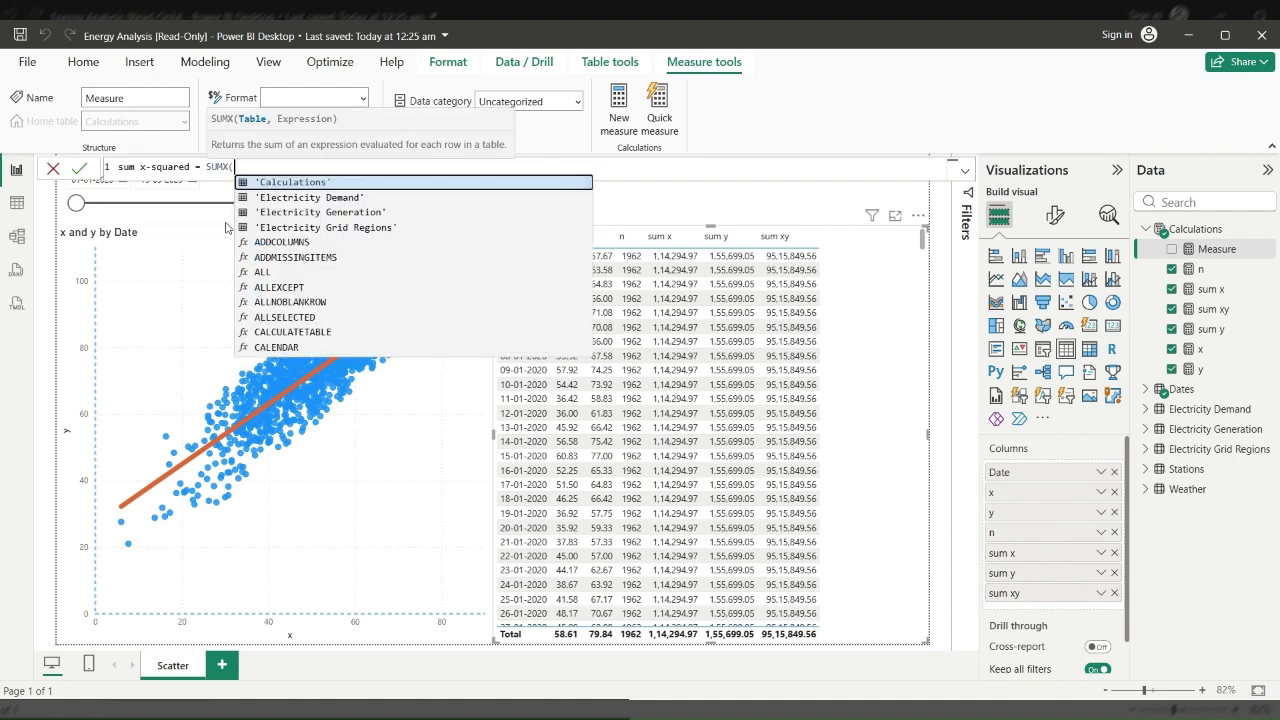
# Step: Enter ALLSELECTED over the Dates table as the table argument of sum x-squared's SUMX
pyautogui.write('all')
pyautogui.write('s')
pyautogui.press('Tab')
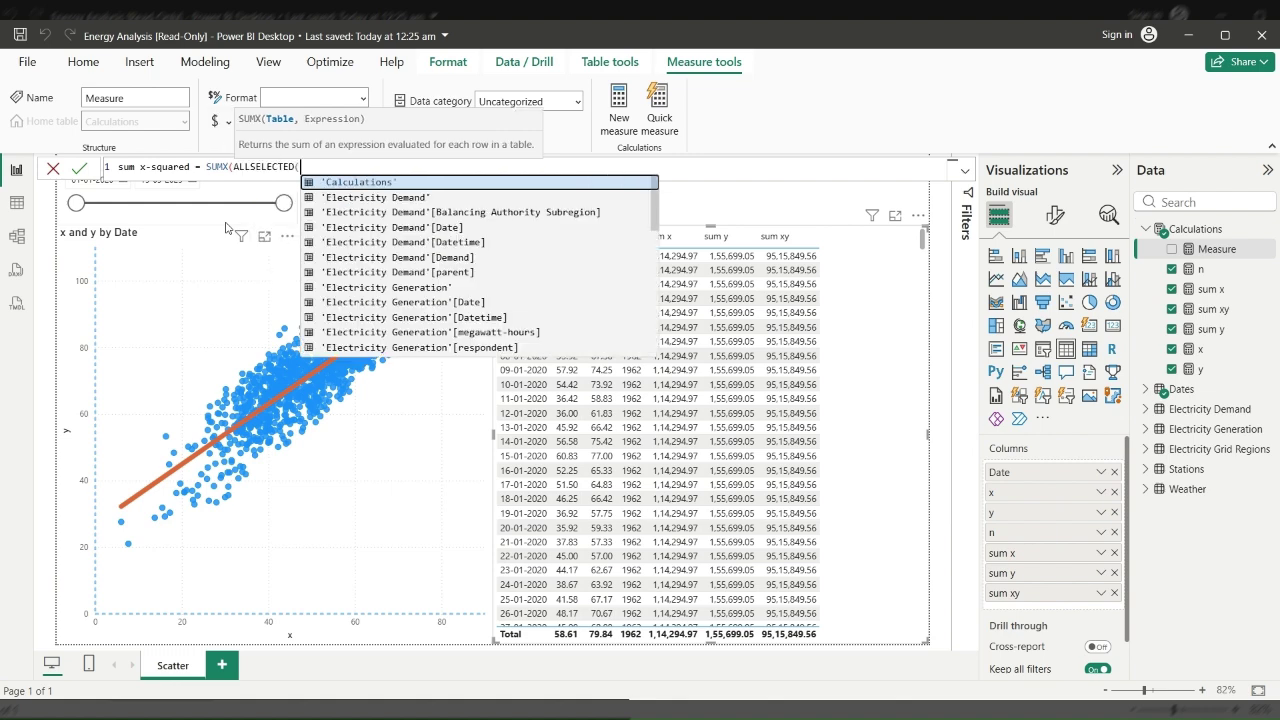
pyautogui.write('dat')
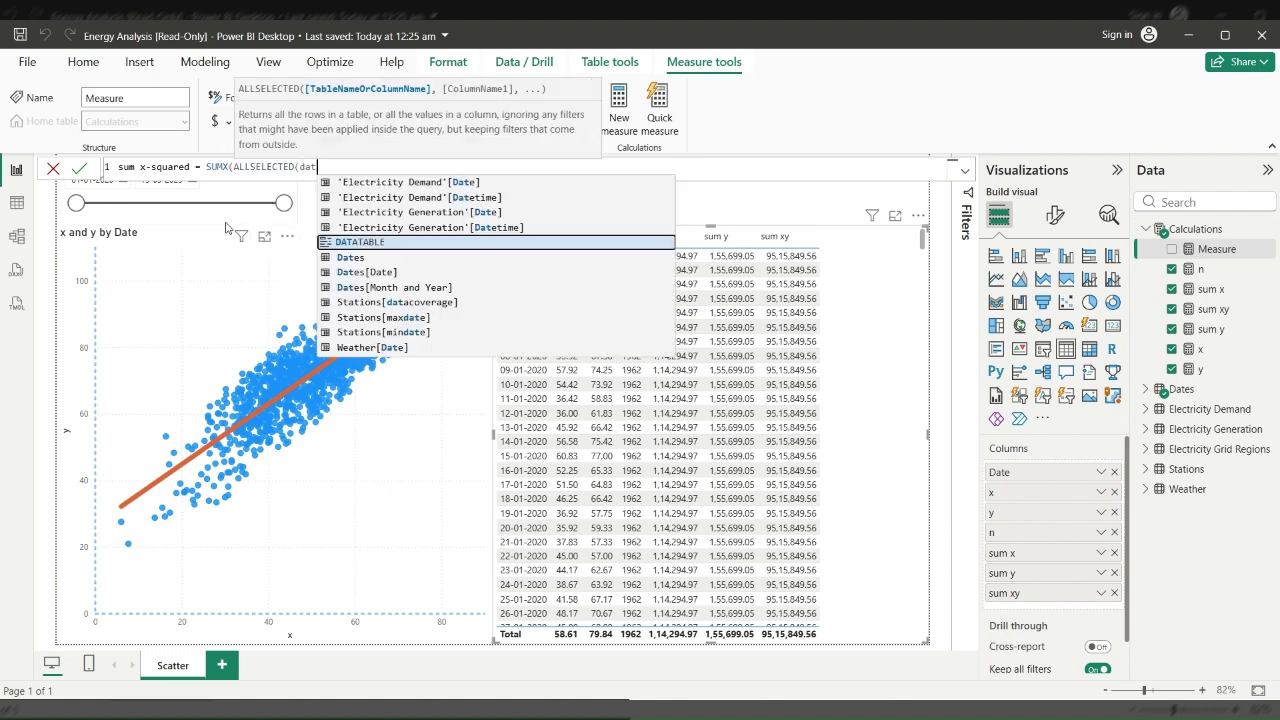
pyautogui.write('es')
pyautogui.press('Tab')
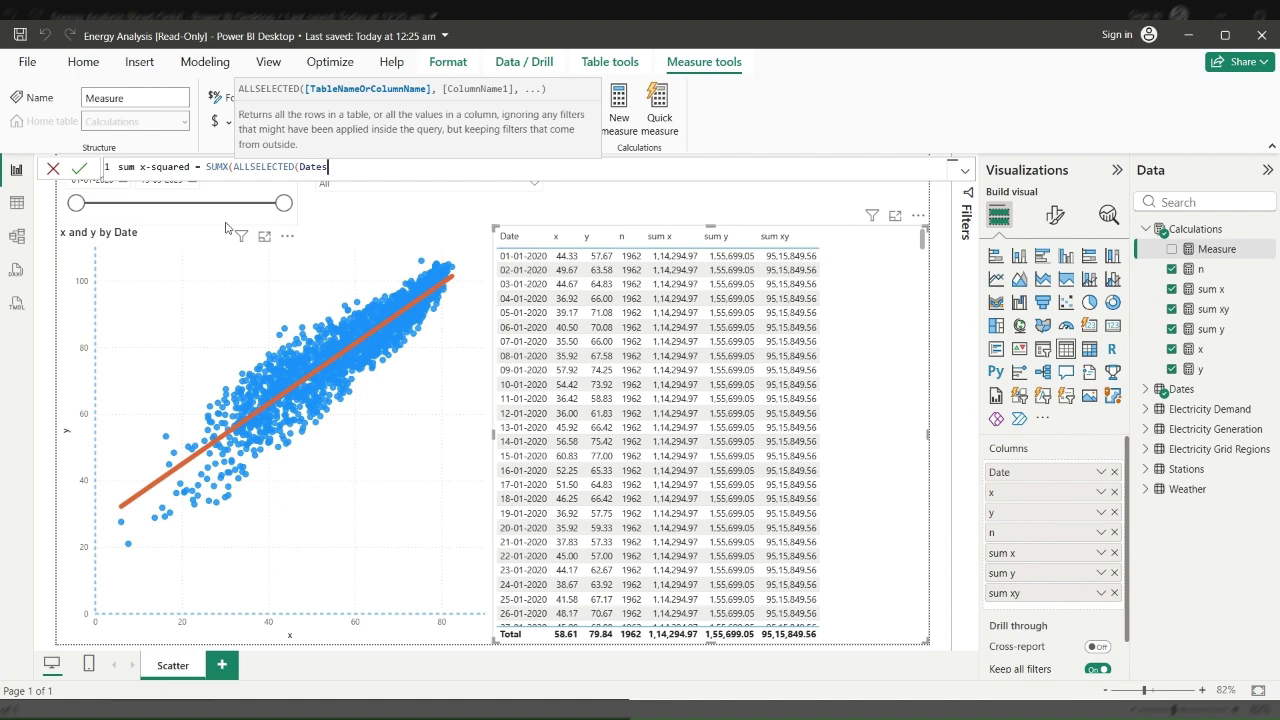
# Step: Finish sum x-squared with POWER([x],2) as the SUMX expression, commit it and add it to the table visual
pyautogui.write('), p')
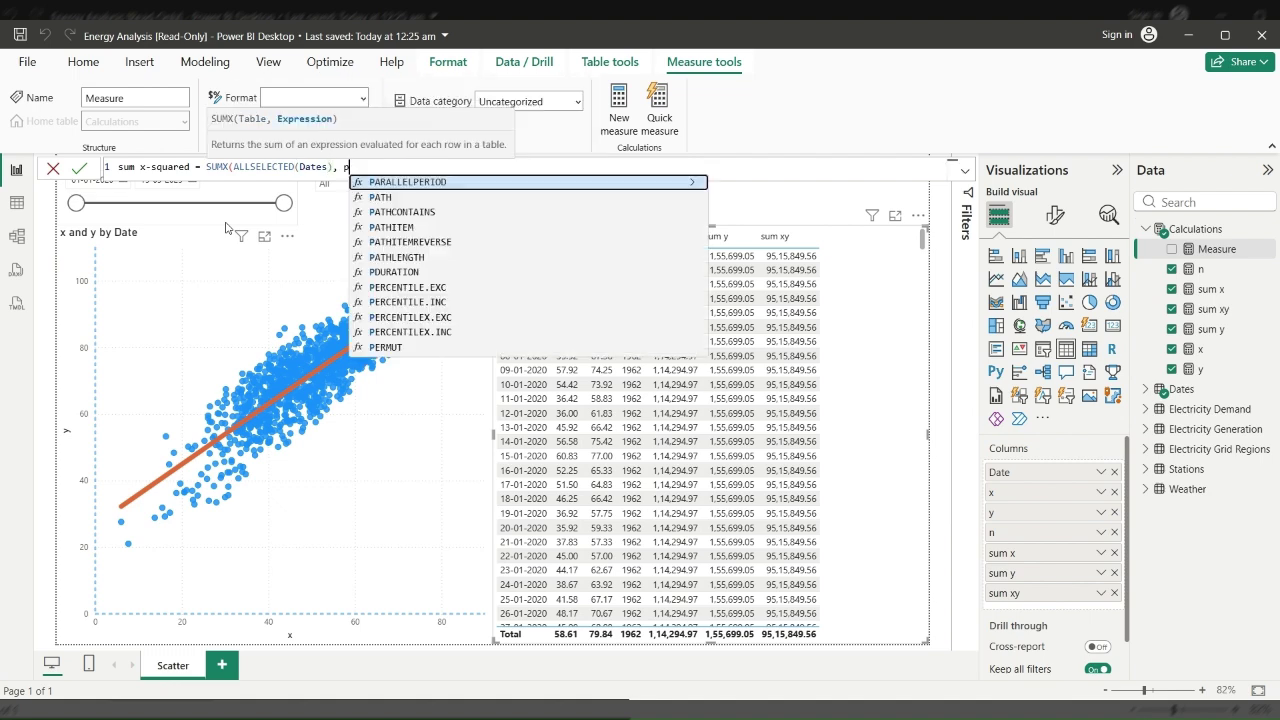
pyautogui.write('ower(')
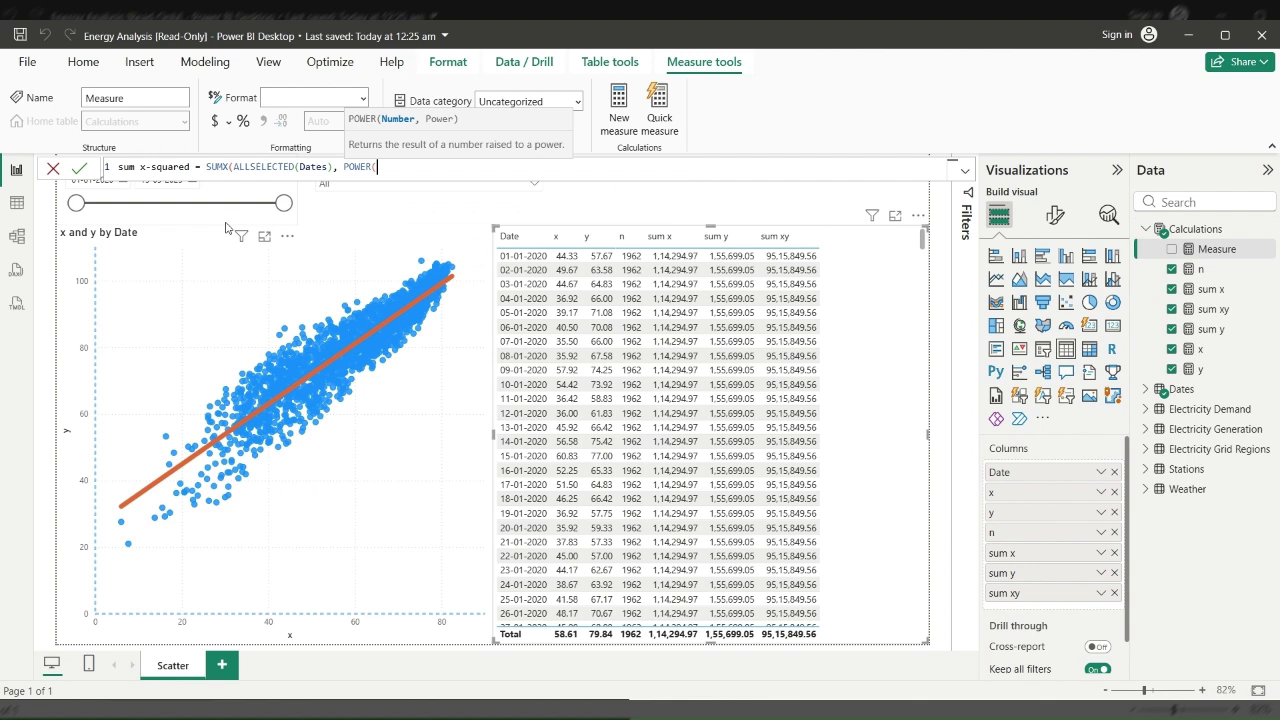
pyautogui.write('x')
pyautogui.press('Tab')
pyautogui.write(',')
pyautogui.write('2')
pyautogui.write(')')
pyautogui.press('Return')
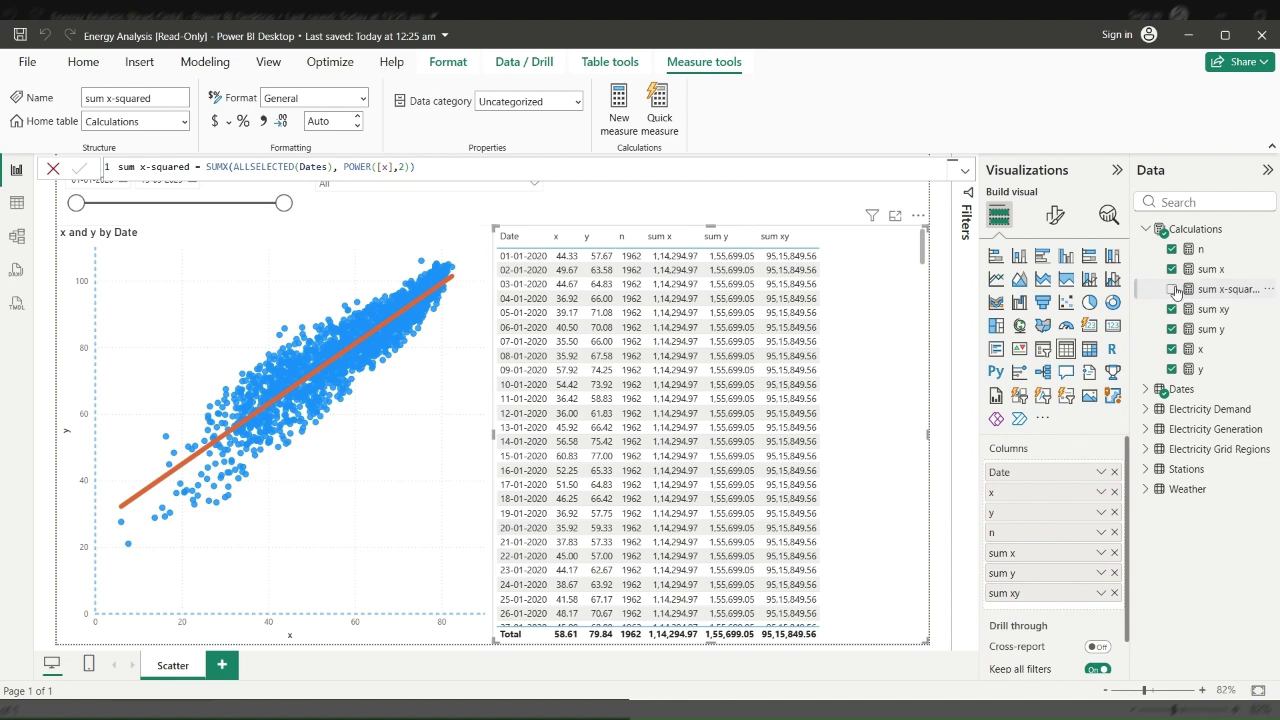
pyautogui.click(1172, 289)
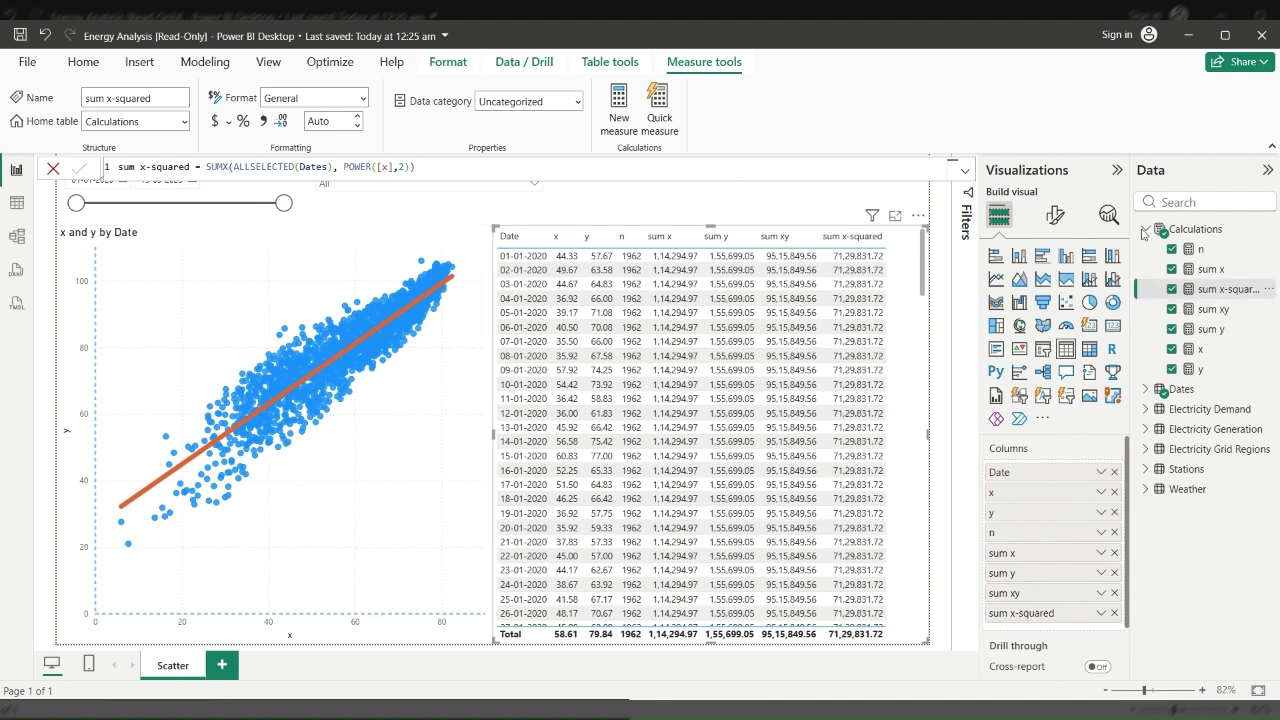
# Step: Add a measure named sum y squared to the Calculations table, starting its expression with SUMX
pyautogui.click(1196, 229)
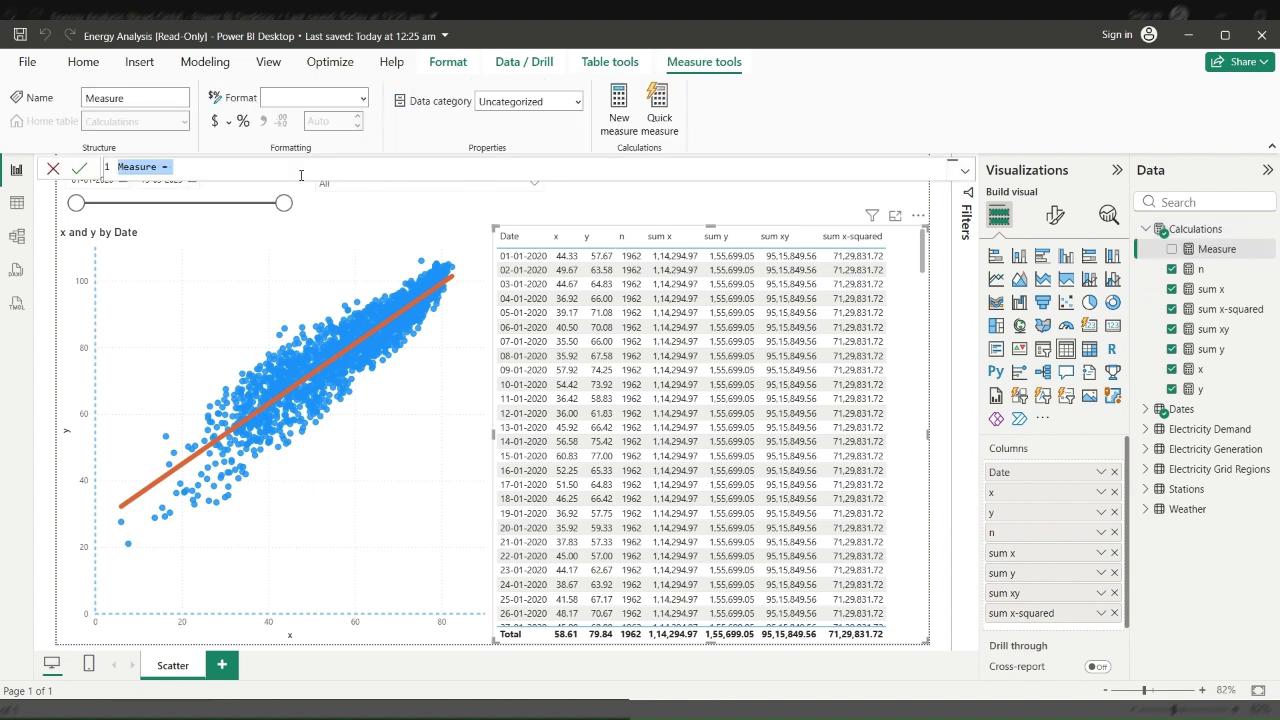
pyautogui.write('sum y')
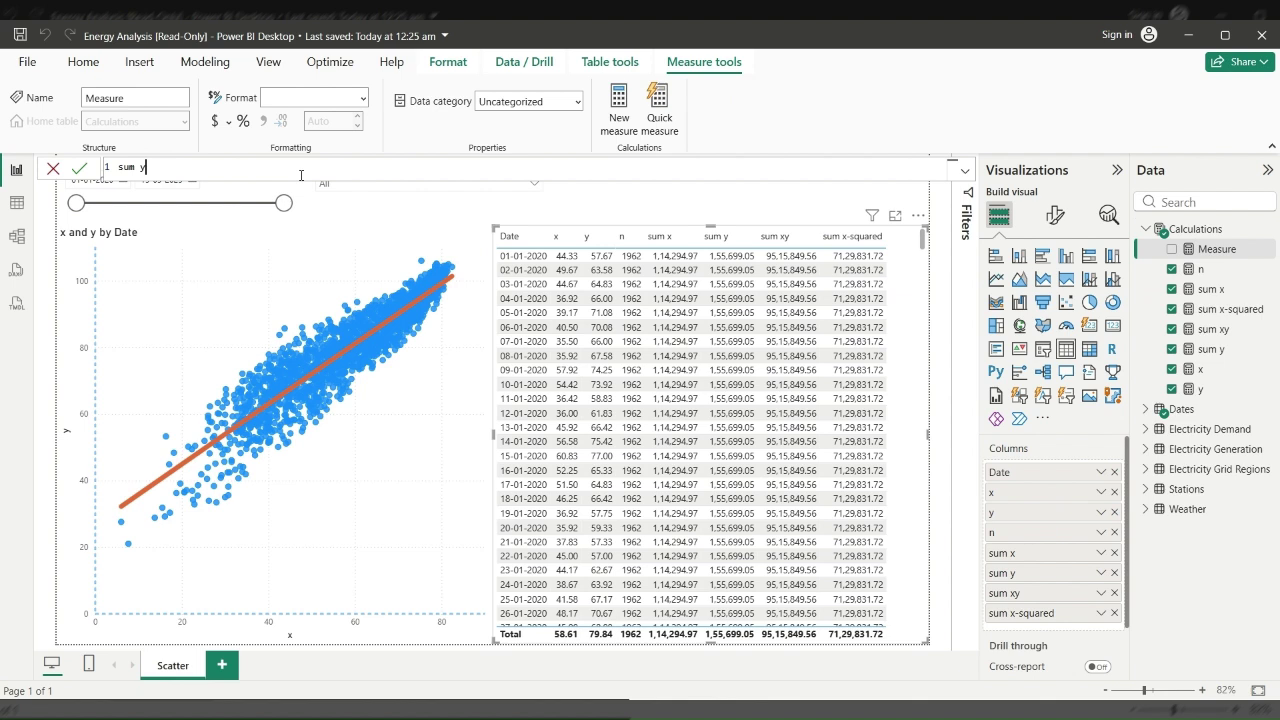
pyautogui.write('squared = sum')
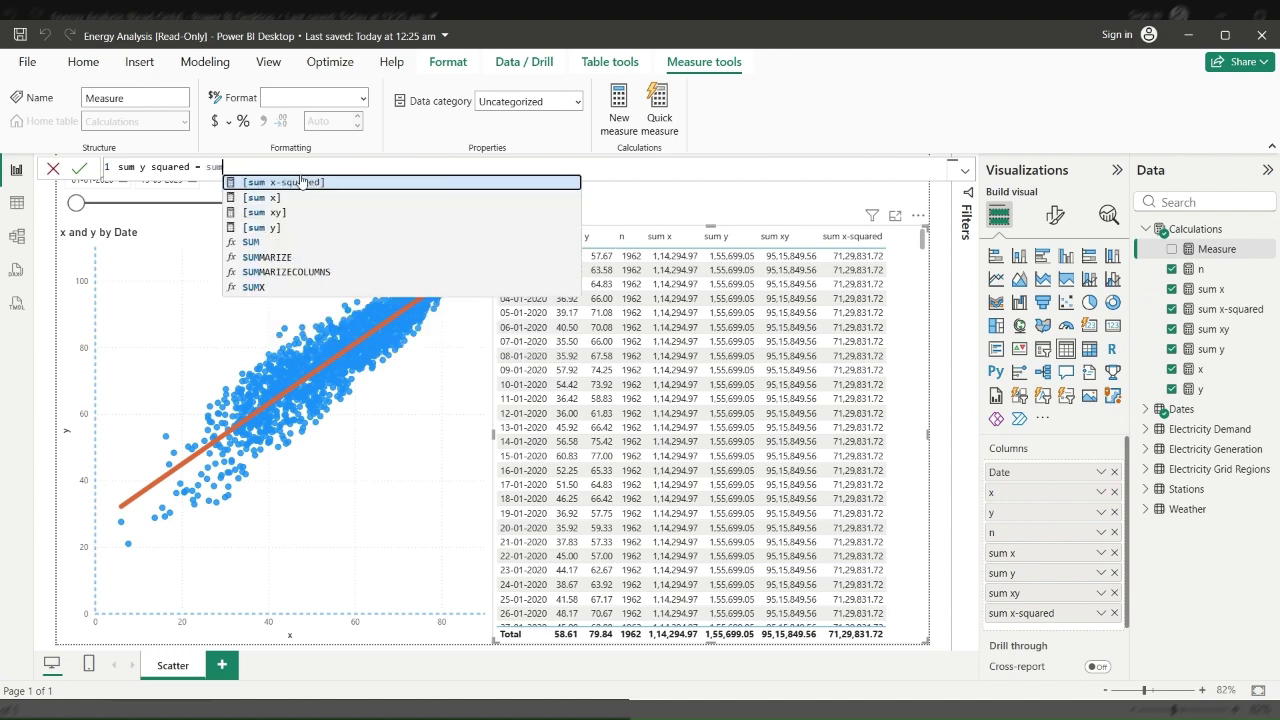
pyautogui.write('x')
pyautogui.press('Tab')
# Step: Enter ALLSELECTED over the Dates table as the table argument of sum y squared's SUMX
pyautogui.write('all')
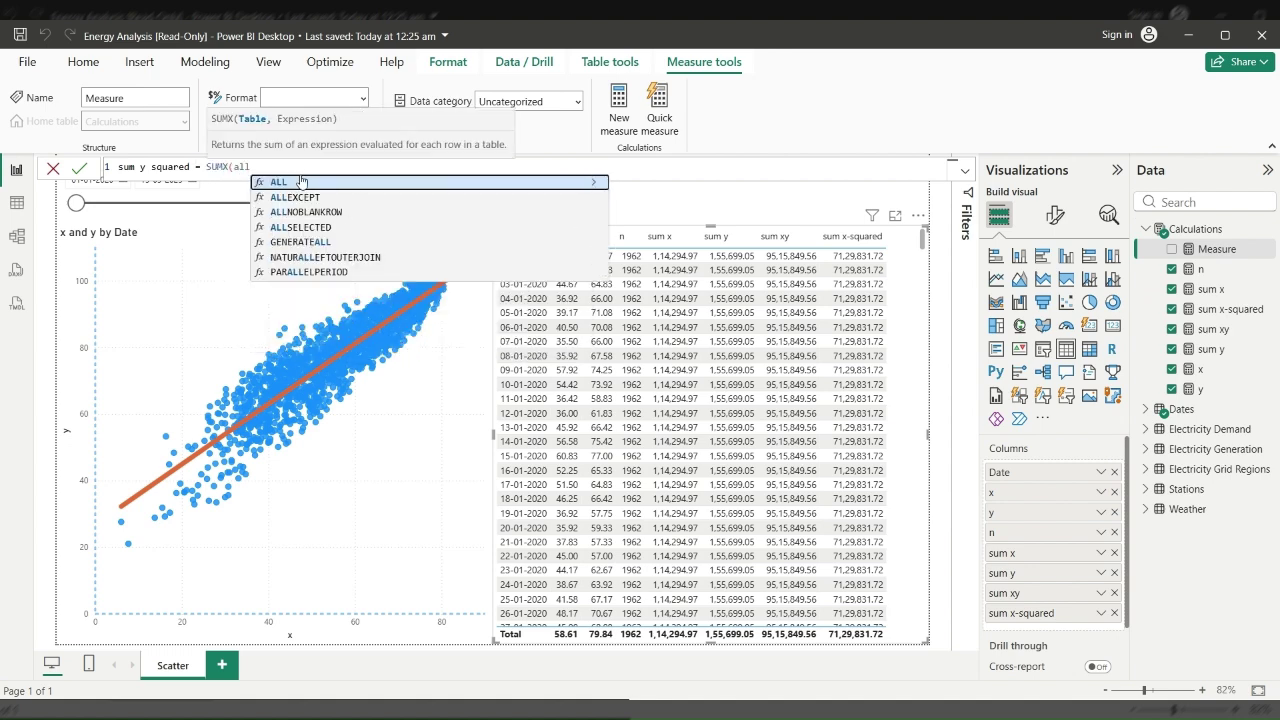
pyautogui.write('se')
pyautogui.press('Tab')
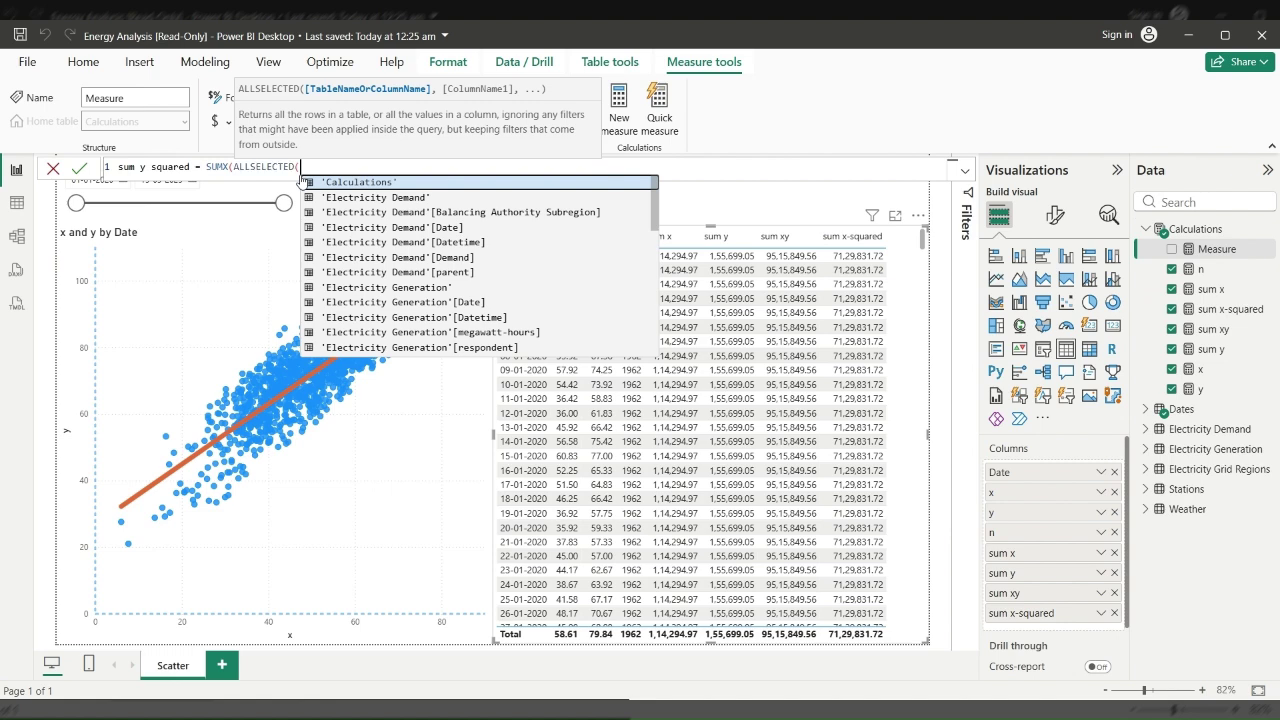
pyautogui.write('Dates')
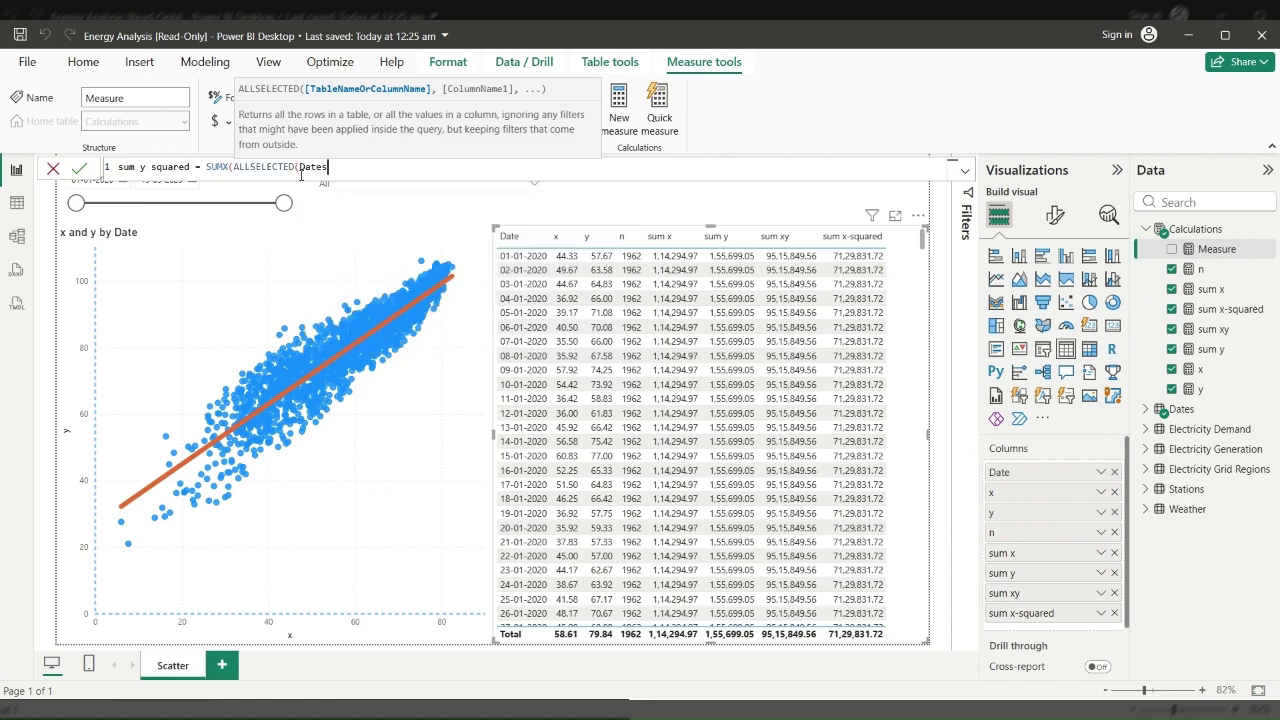
# Step: Finish sum y squared with POWER([y], 2) as the SUMX expression, commit it and add it to the table visual
pyautogui.write('), p')
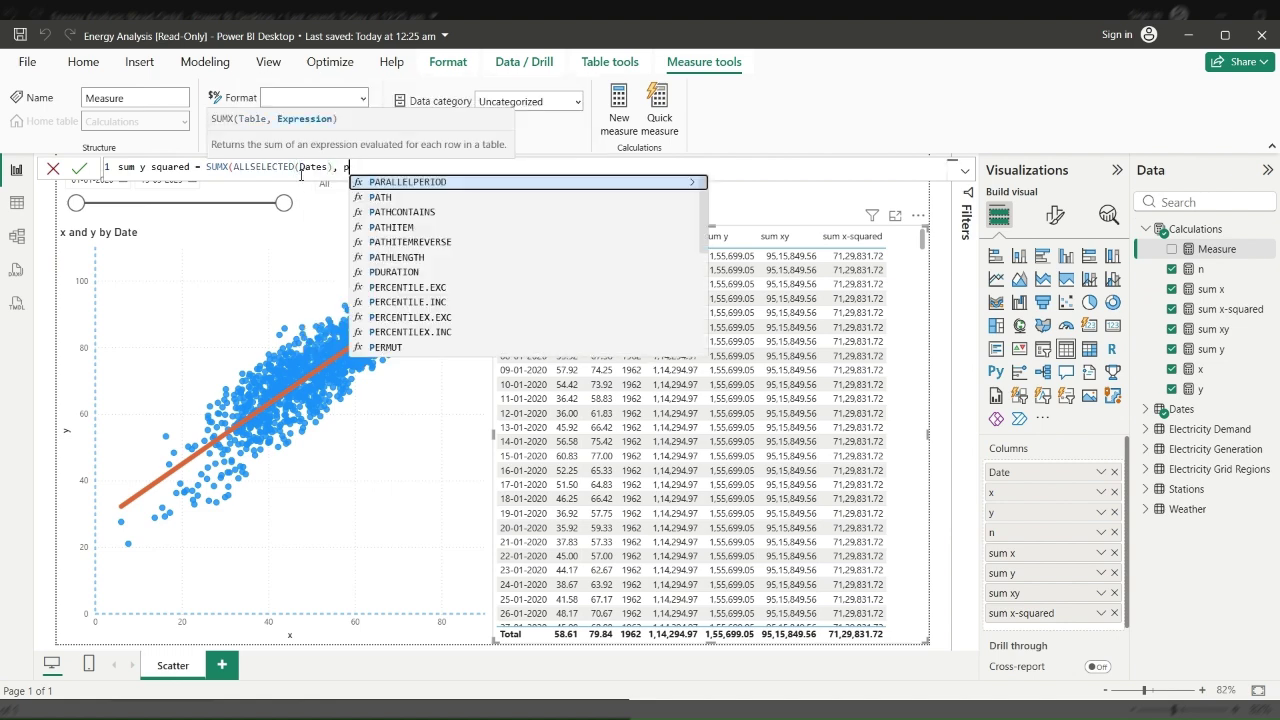
pyautogui.write('oe')
pyautogui.press('Tab')
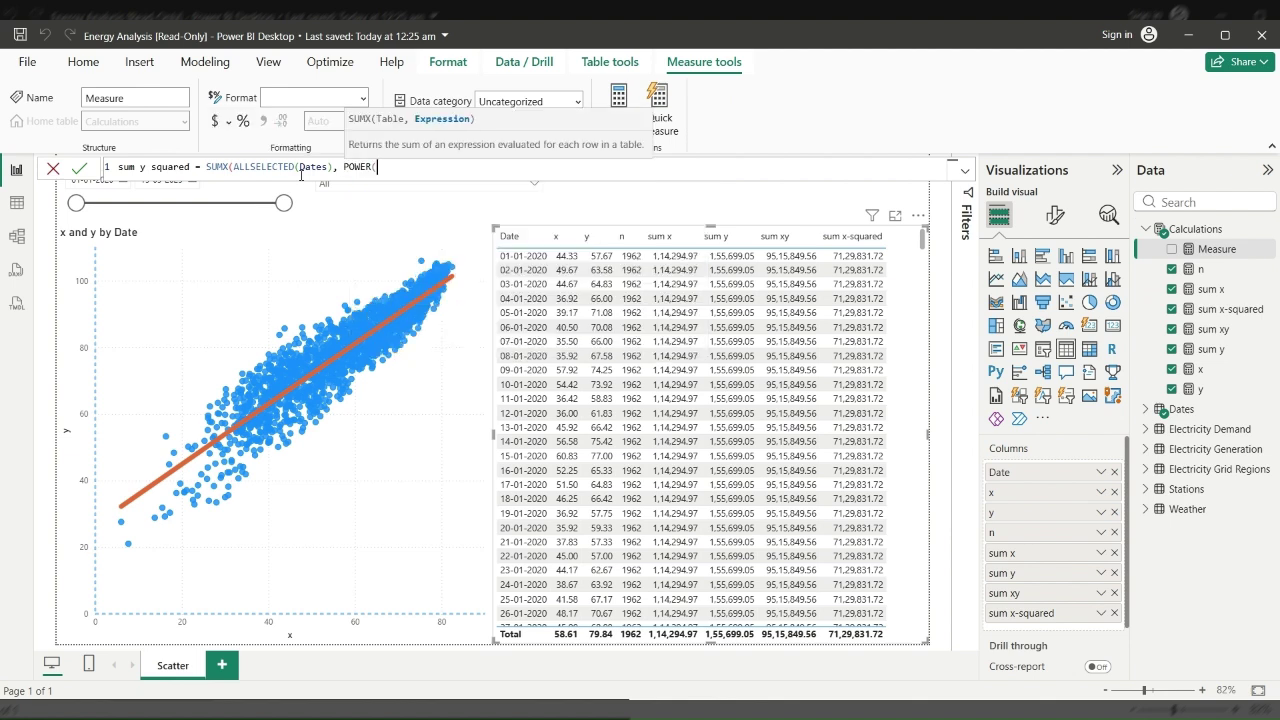
pyautogui.write('y')
pyautogui.press('Tab')
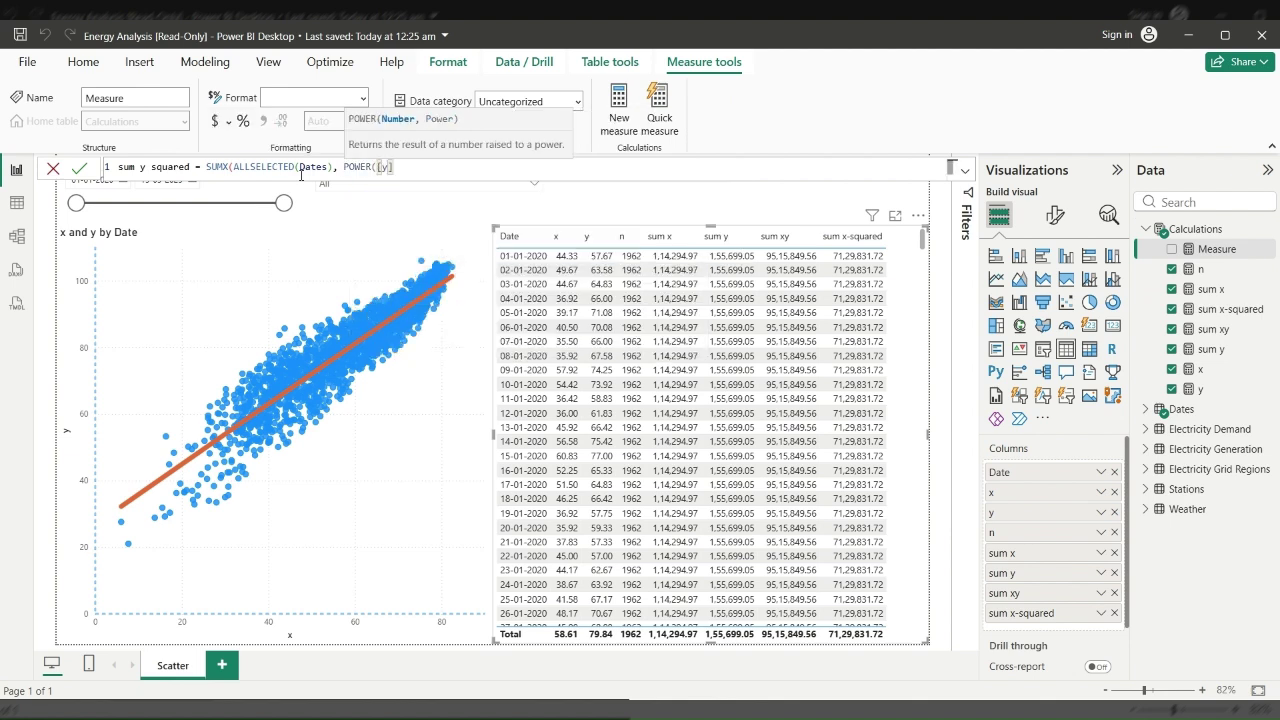
pyautogui.write(', 2')
pyautogui.write(')')
pyautogui.write(')')
pyautogui.press('Return')
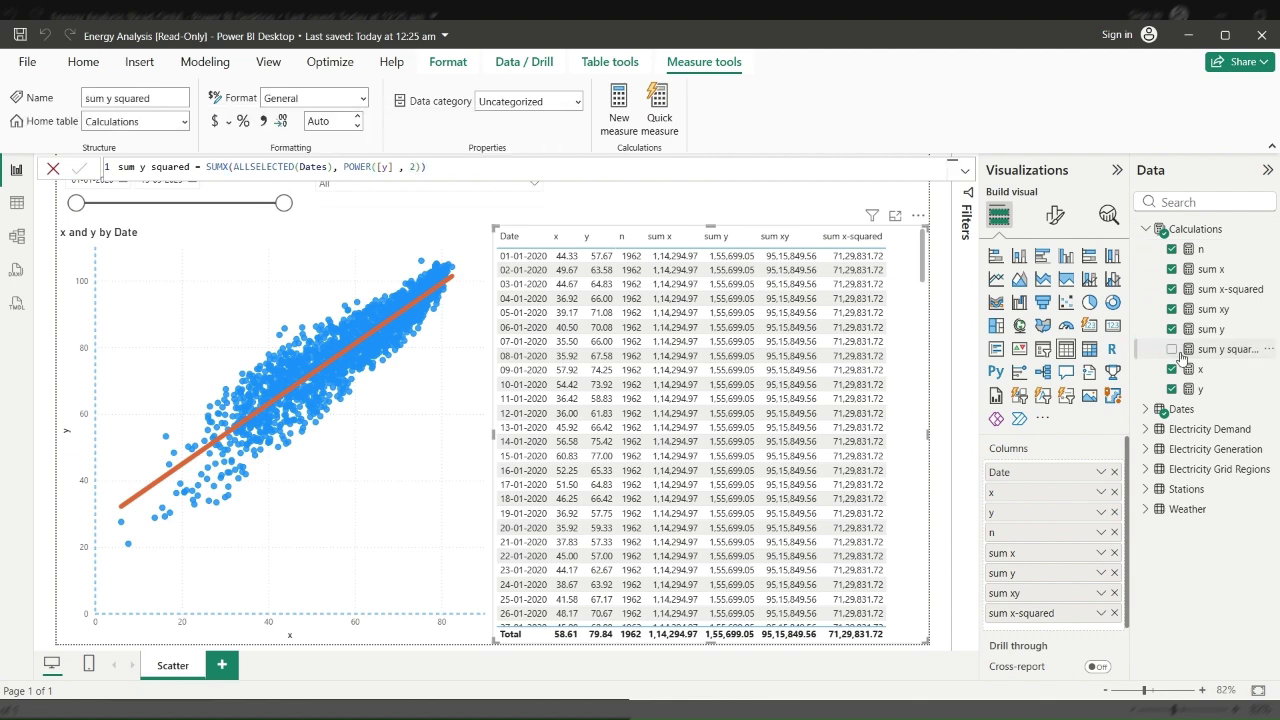
pyautogui.moveTo(1181, 353); pyautogui.dragTo(907, 452)
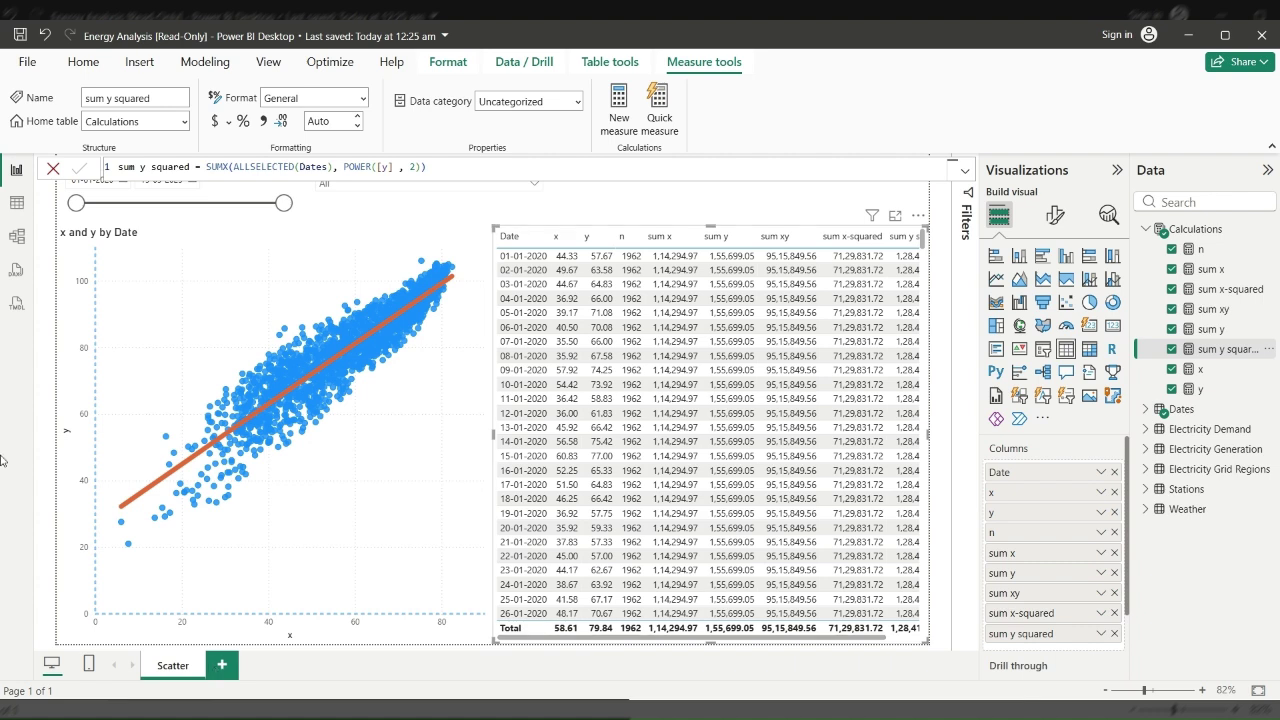
# Step: Select individual points near the trend line in the scatter chart to check the measures for single dates in the table visual
pyautogui.moveTo(247, 432)
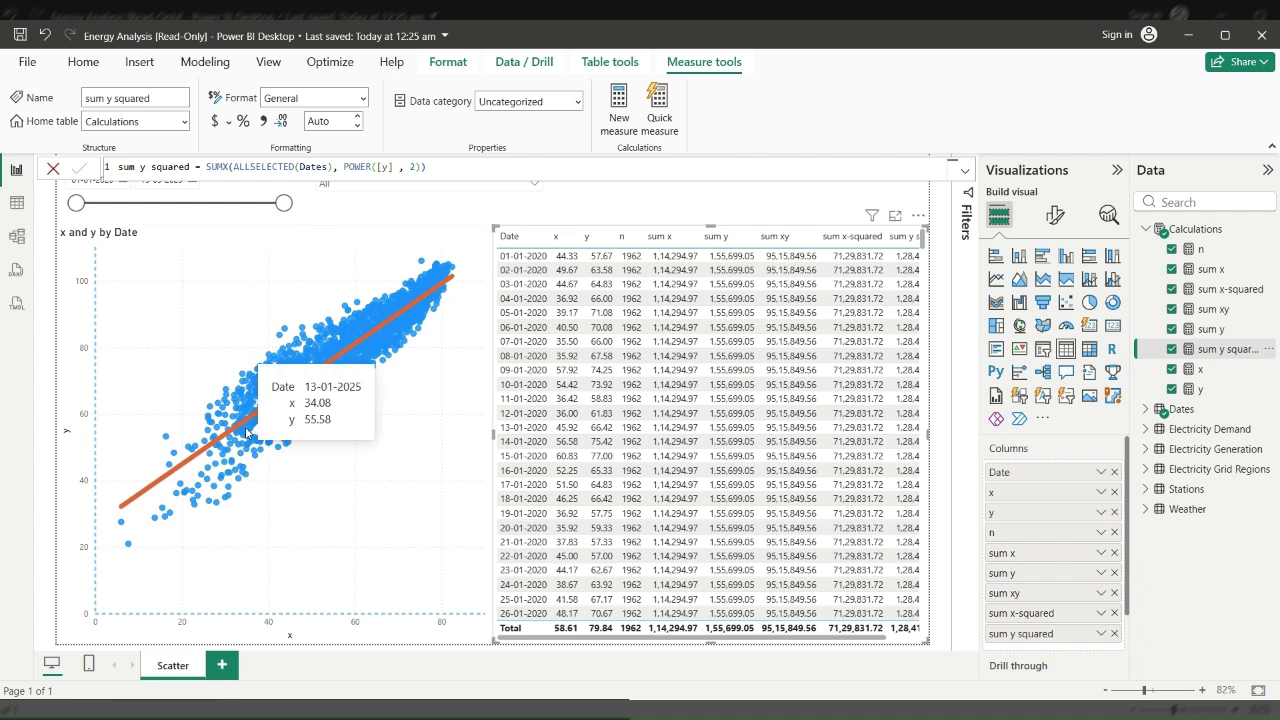
pyautogui.click(290, 412)
pyautogui.click(286, 396)
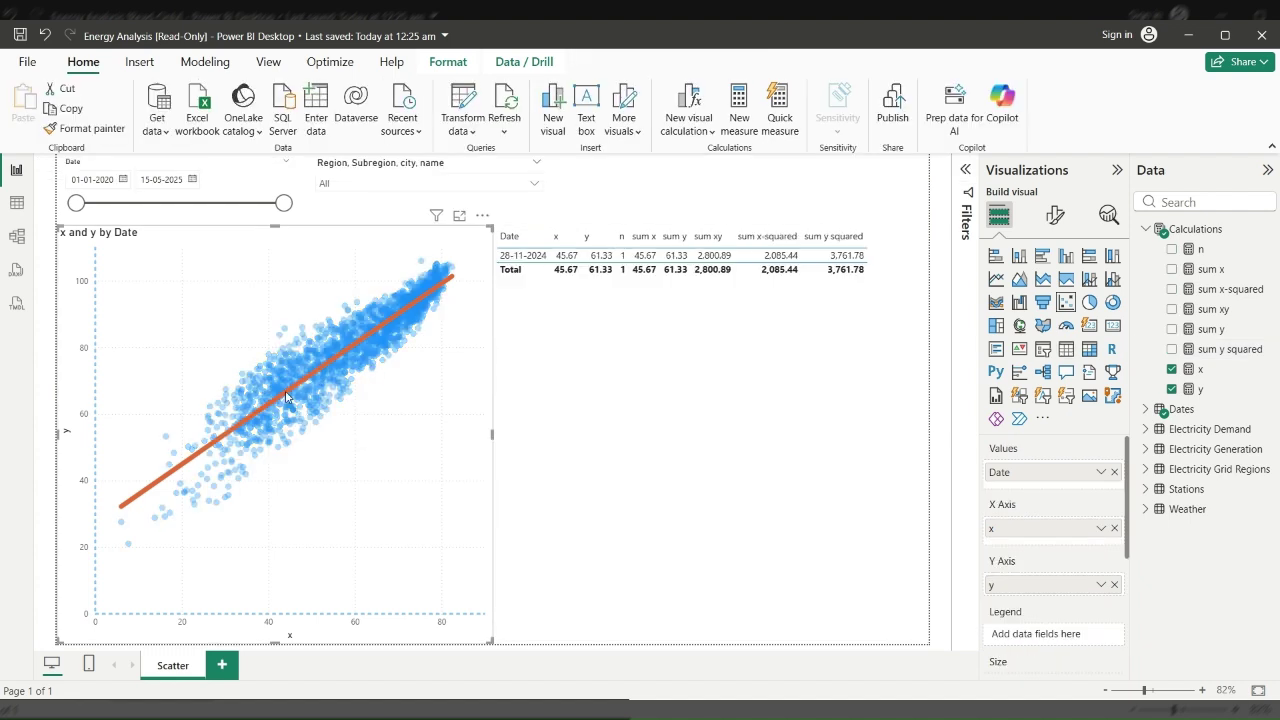
pyautogui.click(286, 393)
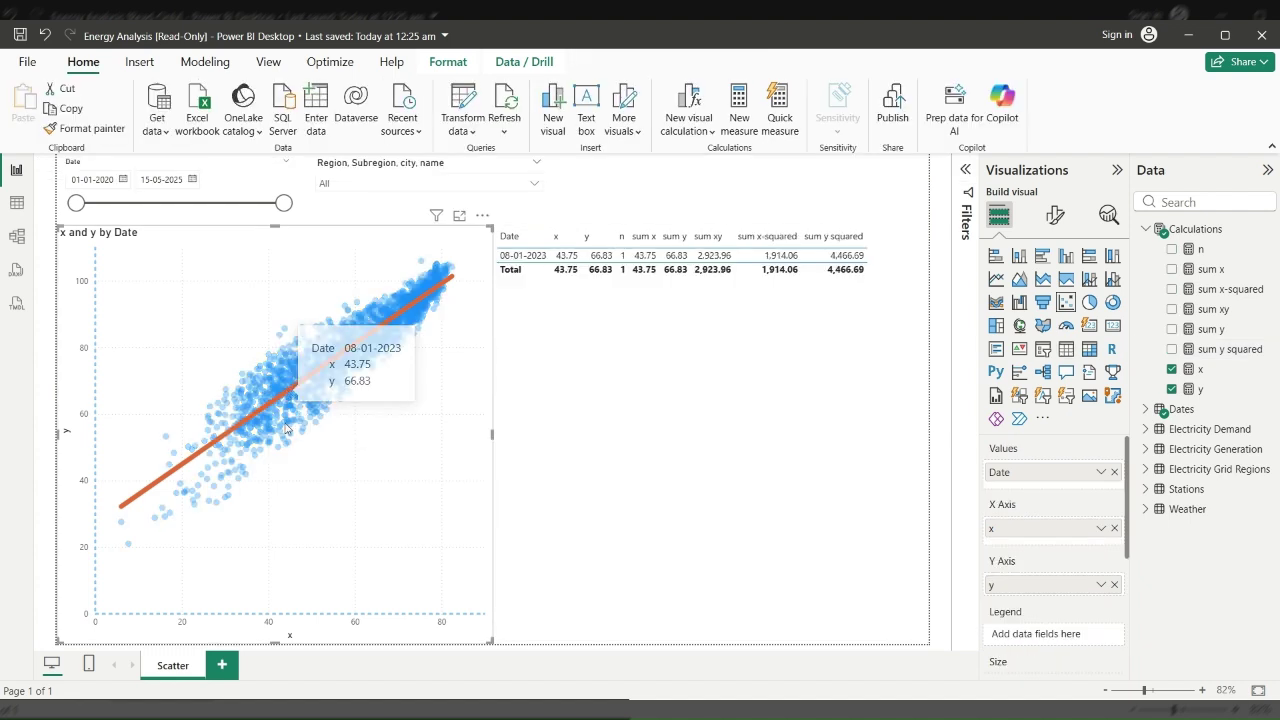
# Step: Check the measures for another single point, 26-11-2022, in the scatter chart and clear the point selection
pyautogui.click(300, 421)
pyautogui.click(299, 415)
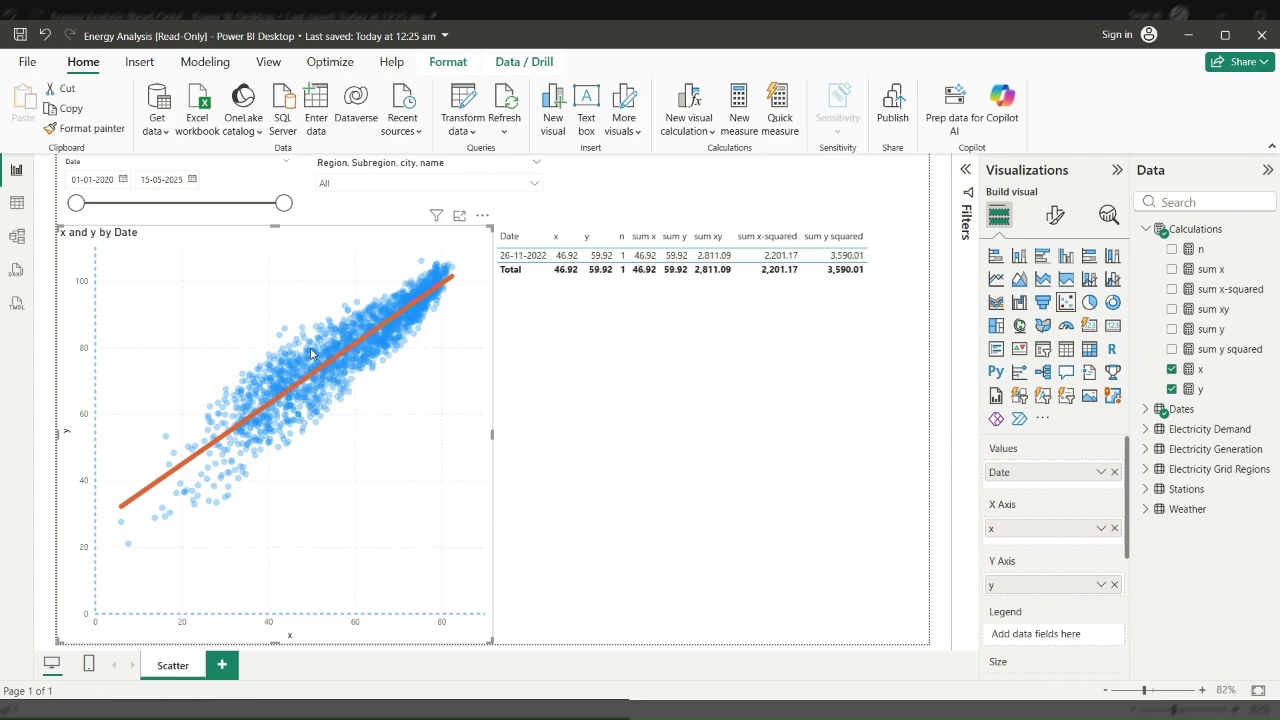
pyautogui.click(310, 353)
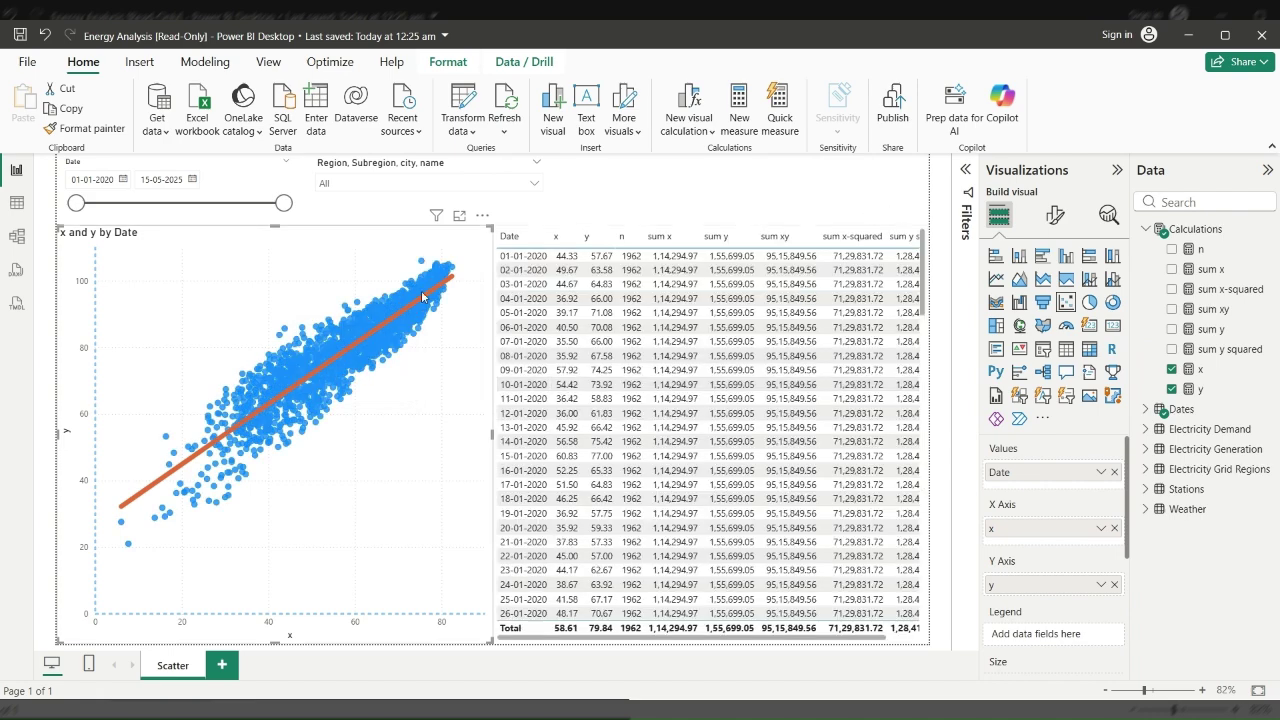
# Step: Cross-filter the scatter chart by date rows of the table visual, including 01-01-2020 and 07-01-2020 with 08-01-2020, and clear the row selection
pyautogui.click(575, 260)
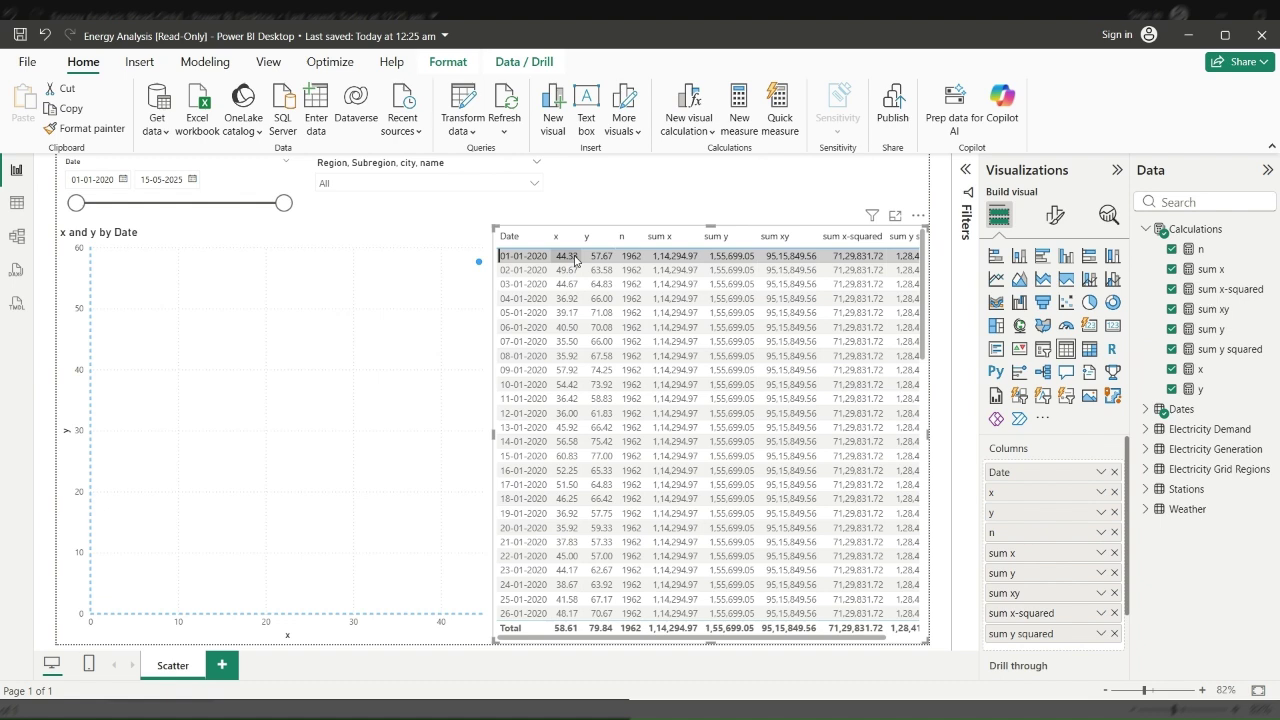
pyautogui.click(518, 328)
pyautogui.click(510, 342)
pyautogui.keyDown('ctrl'); pyautogui.click(524, 356); pyautogui.keyUp('ctrl')
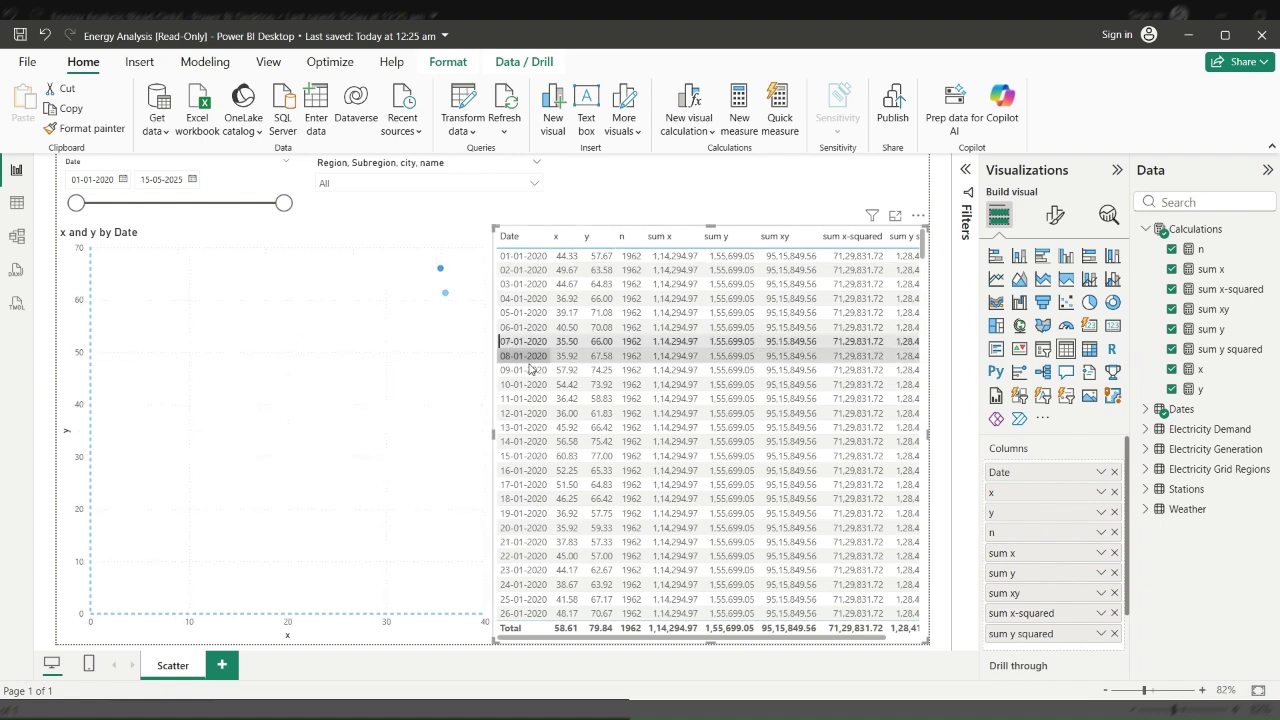
pyautogui.click(427, 297)
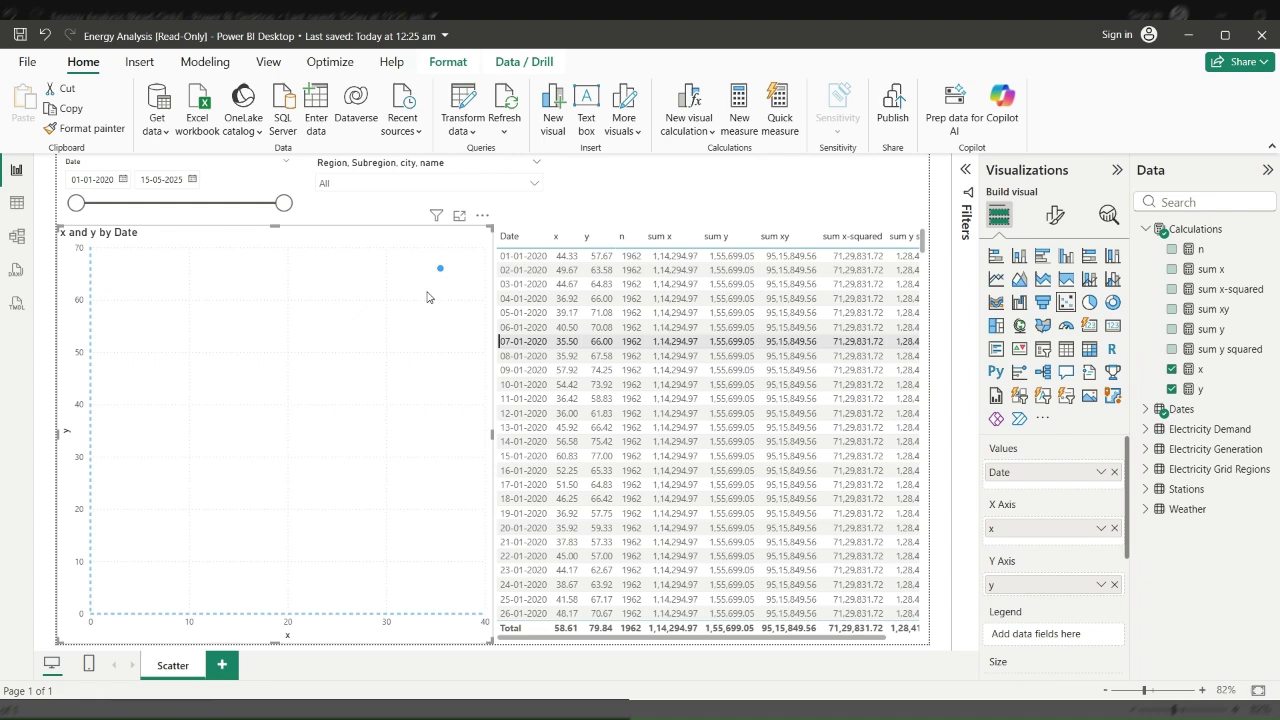
pyautogui.click(524, 342)
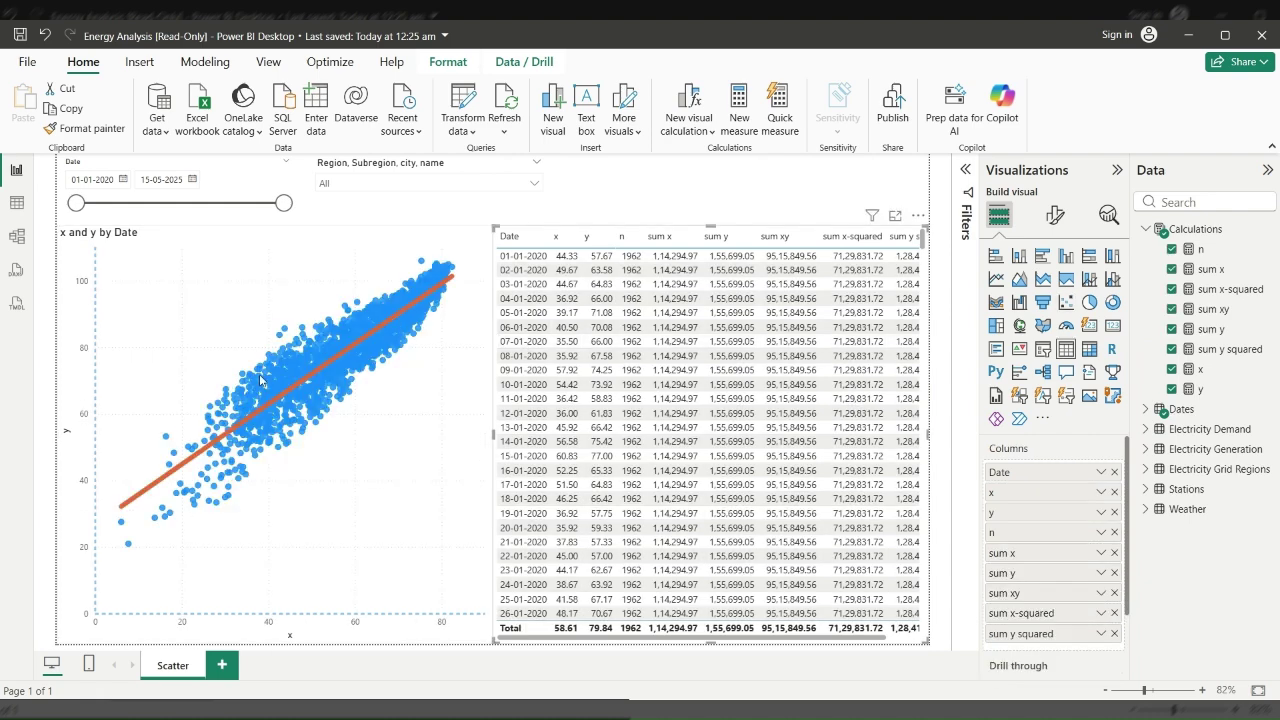
# Step: Select the 13-02-2023 point in the scatter chart, test the measures with the region slicer filtered to ERCOT's Coast subregion, and remove that filter
pyautogui.moveTo(277, 387)
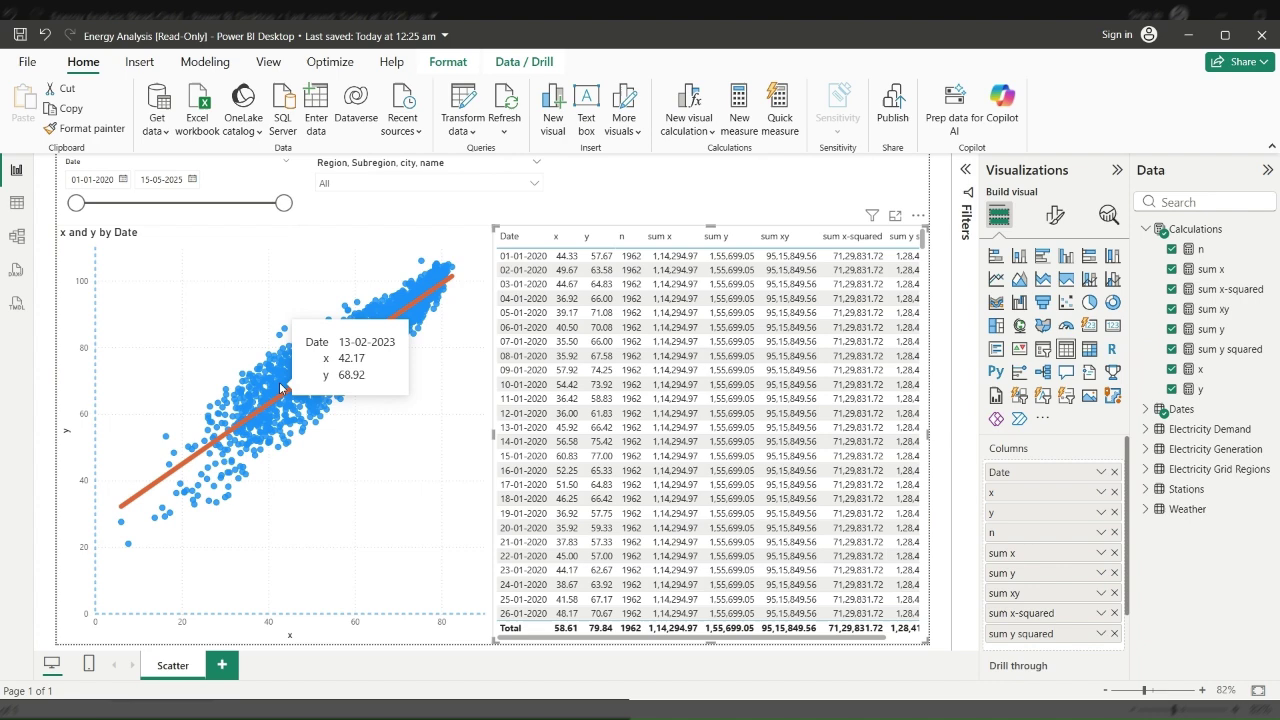
pyautogui.click(281, 388)
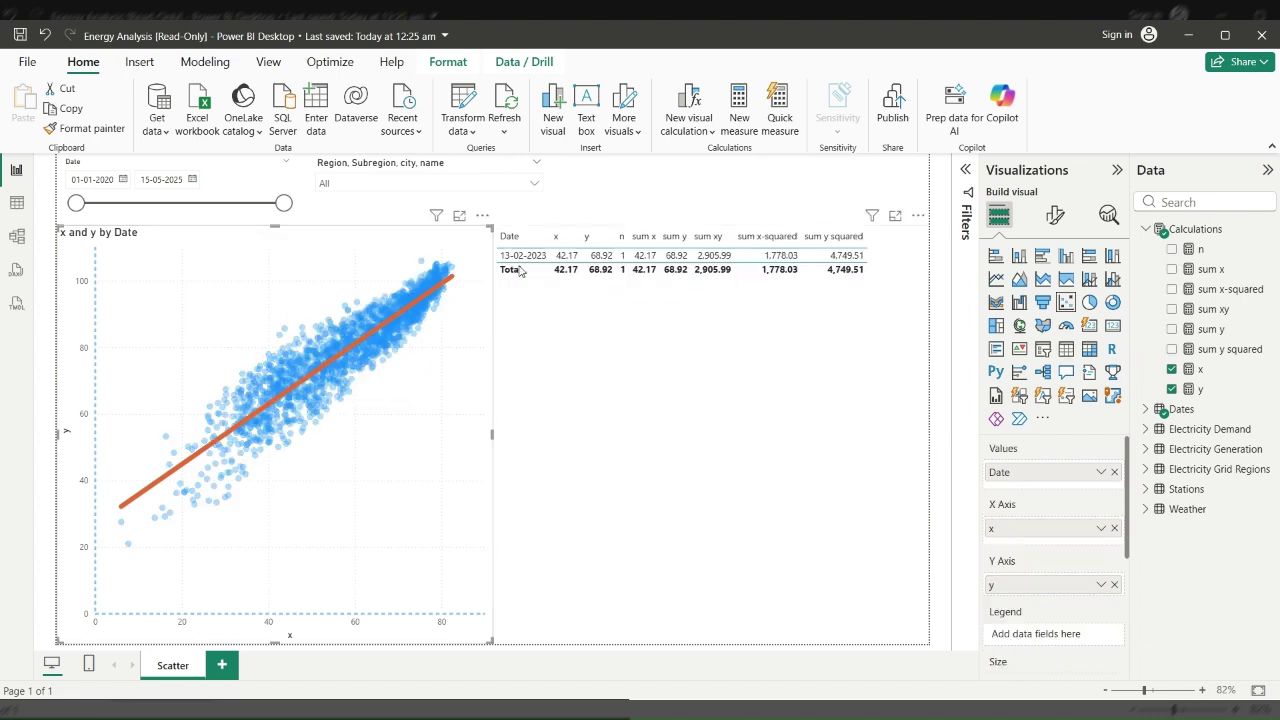
pyautogui.click(430, 183)
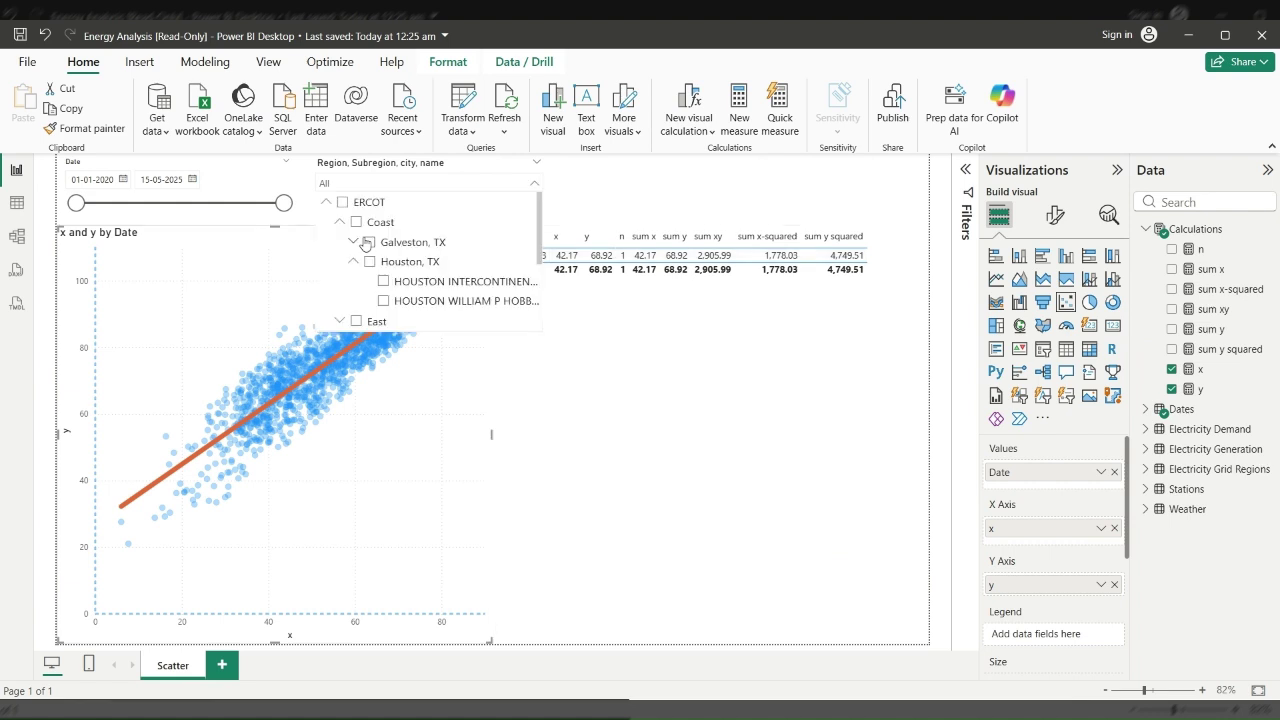
pyautogui.click(357, 223)
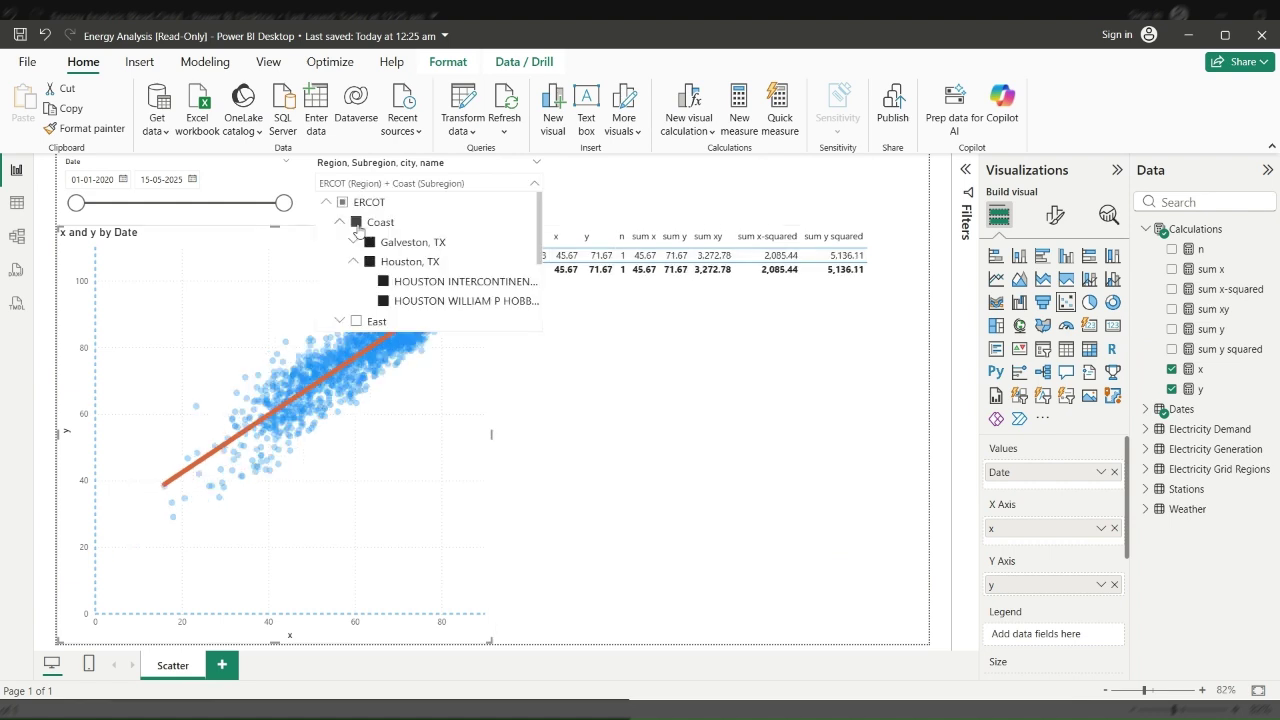
pyautogui.click(357, 223)
# Step: Return the date slicer's start to 01-01-2020 and select the 31-10-2024 point in the scatter chart to check its measures
pyautogui.click(166, 205)
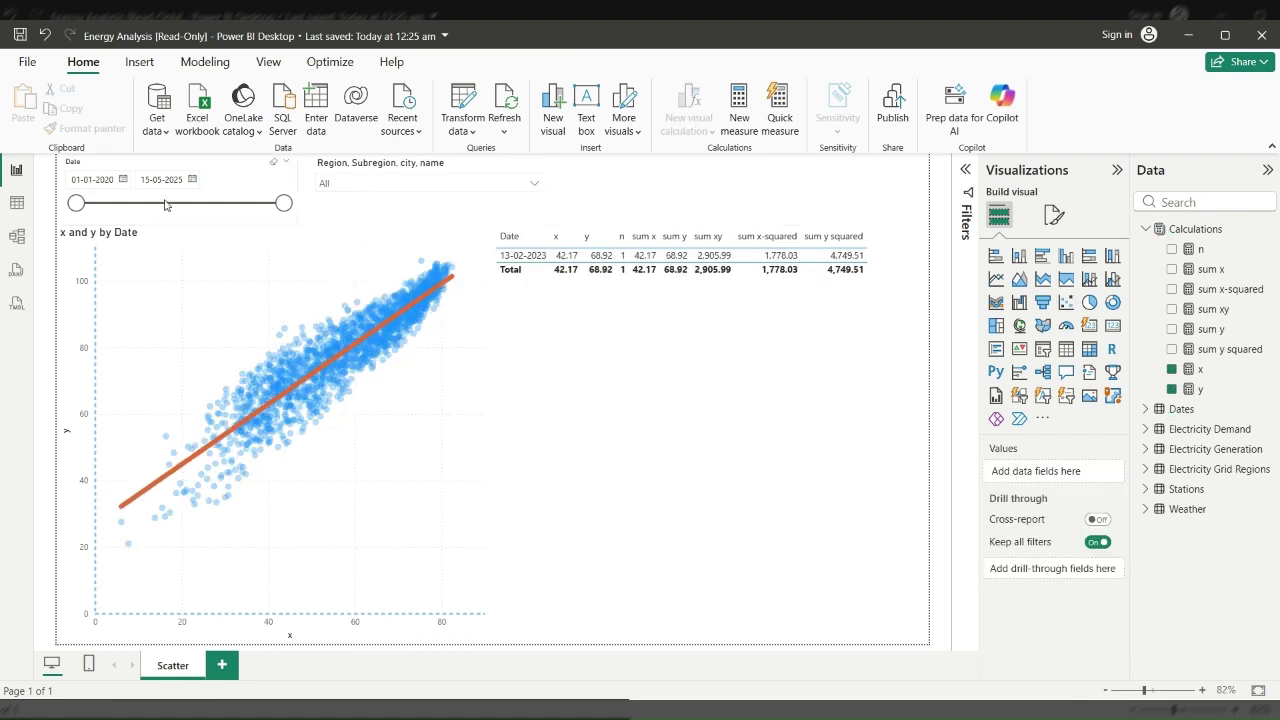
pyautogui.moveTo(146, 207); pyautogui.dragTo(74, 206)
pyautogui.click(405, 327)
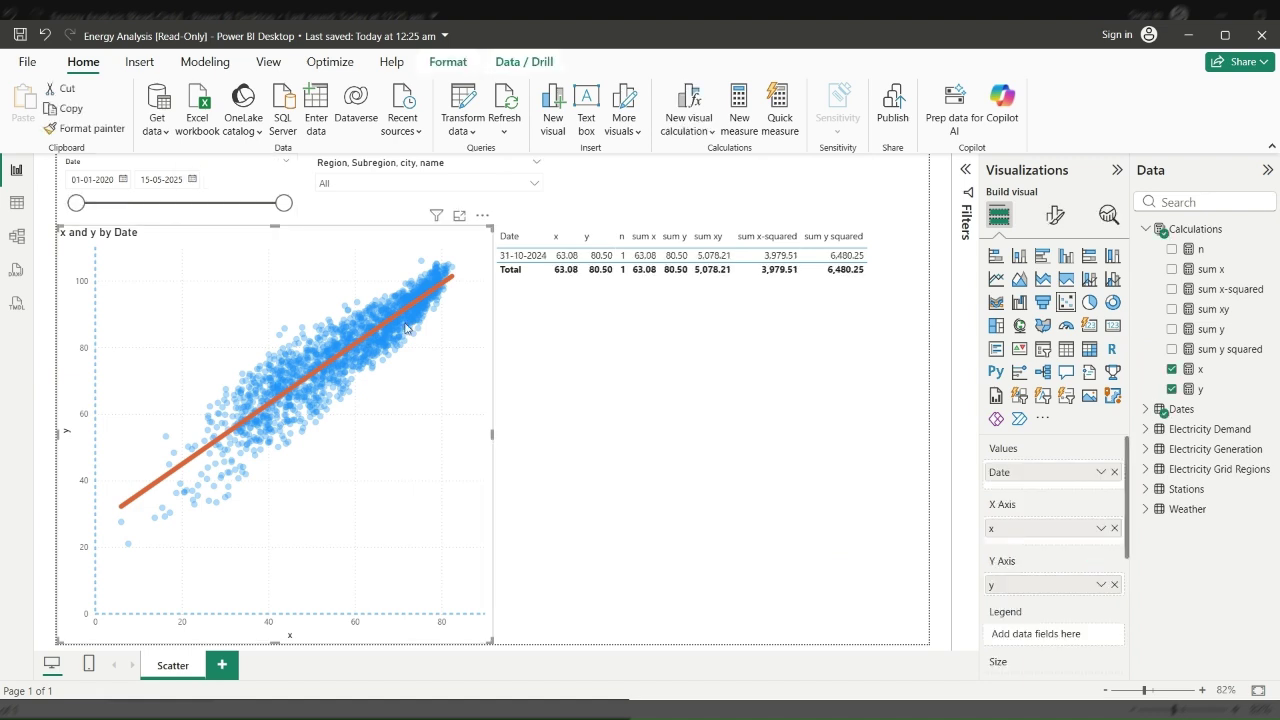